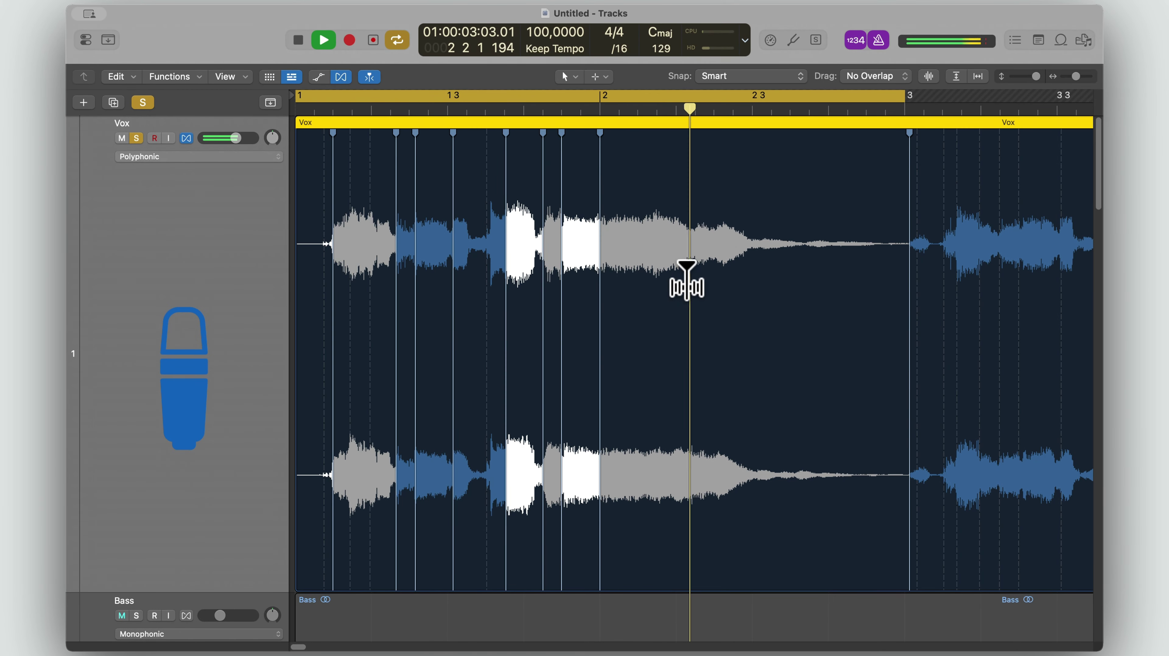
Step: Take the Vox track out of solo, play back bars 1 and 2, and turn off the metronome
key("space")
left_click(129, 147)
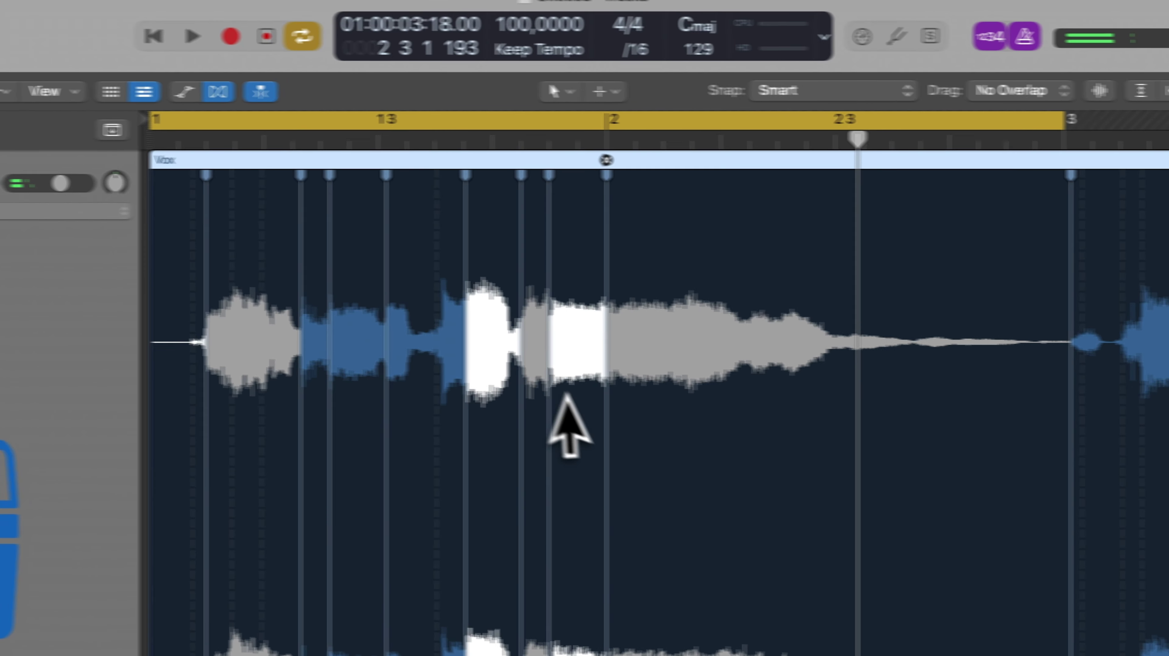
key("space")
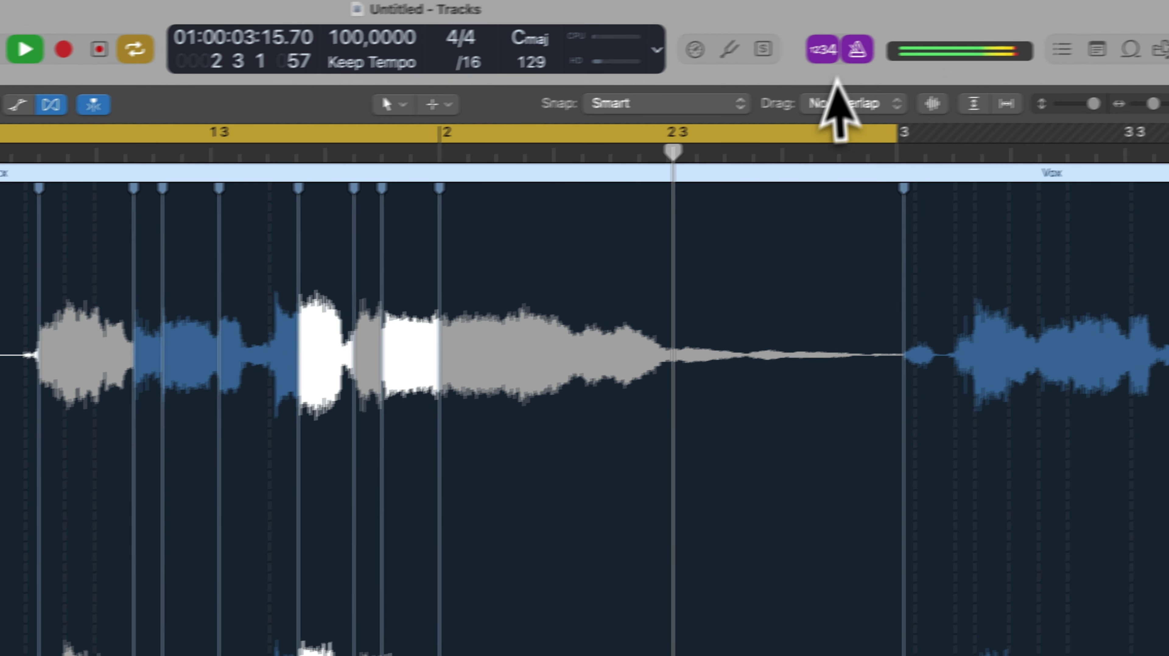
left_click(984, 36)
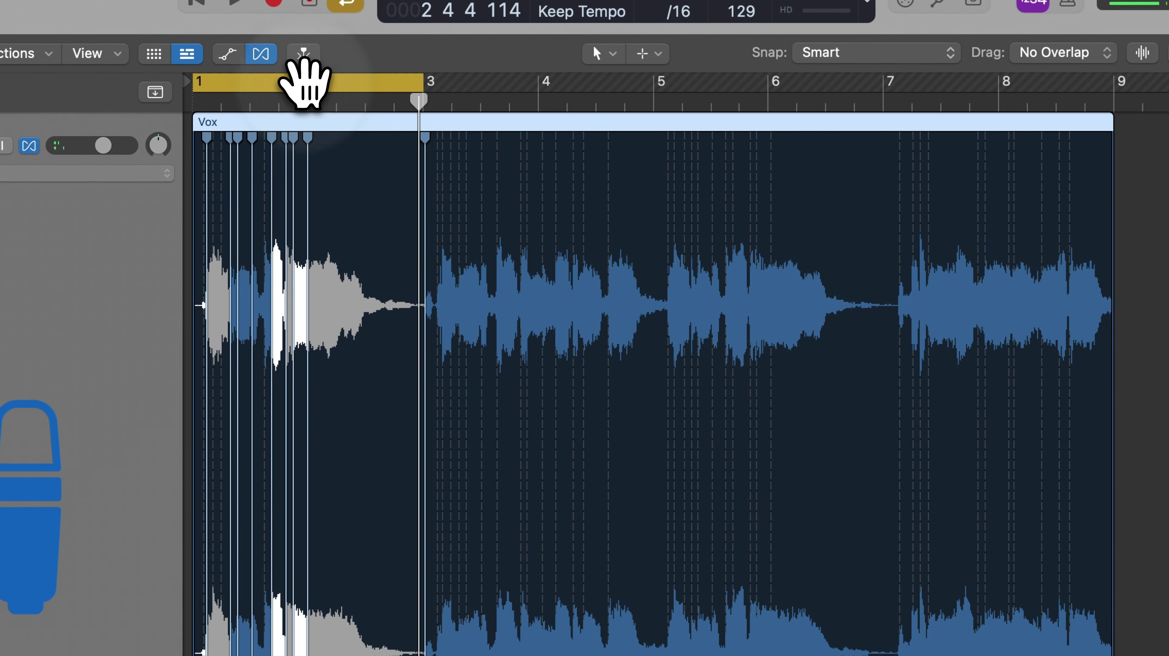
Step: Move the cycle range to bars 3 to 5 and play the Vox phrase there
left_click_drag(308, 78, 532, 96)
scroll(684, 426, "up", 3)
scroll(684, 425, "up", 5)
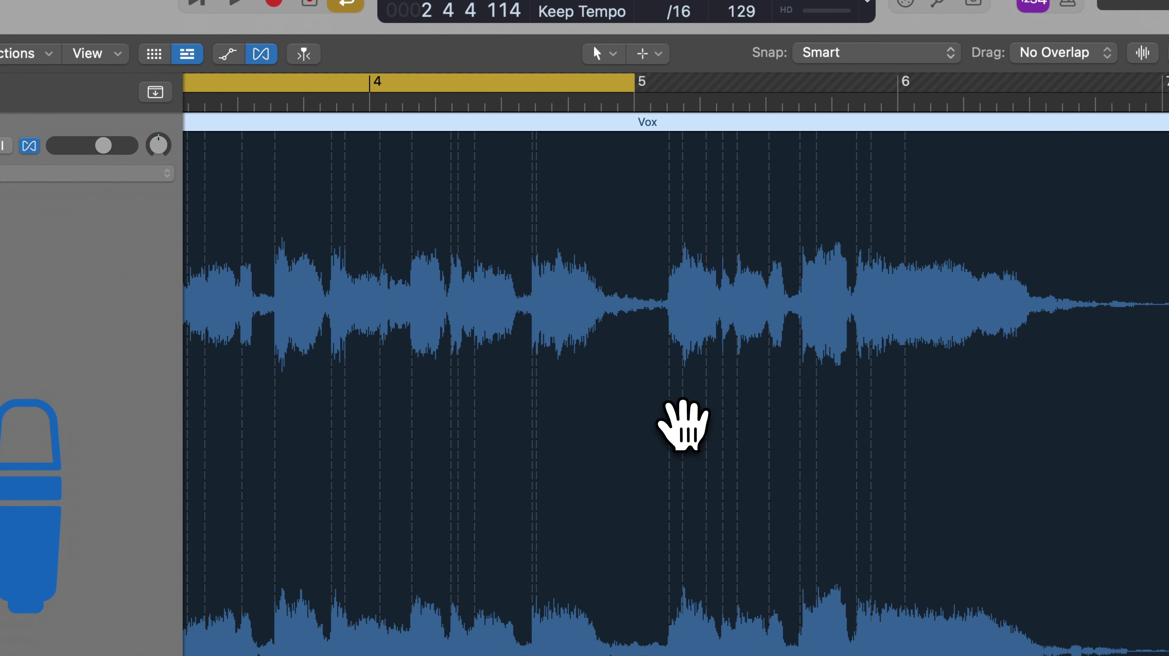
scroll(688, 426, "left", 5)
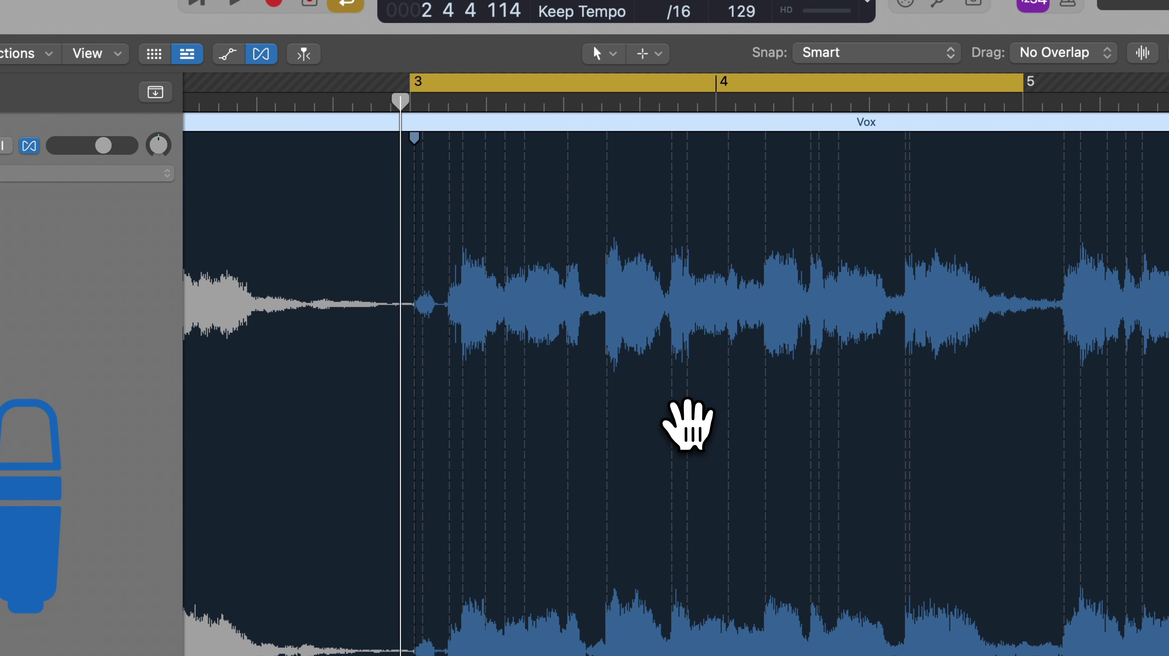
key("space")
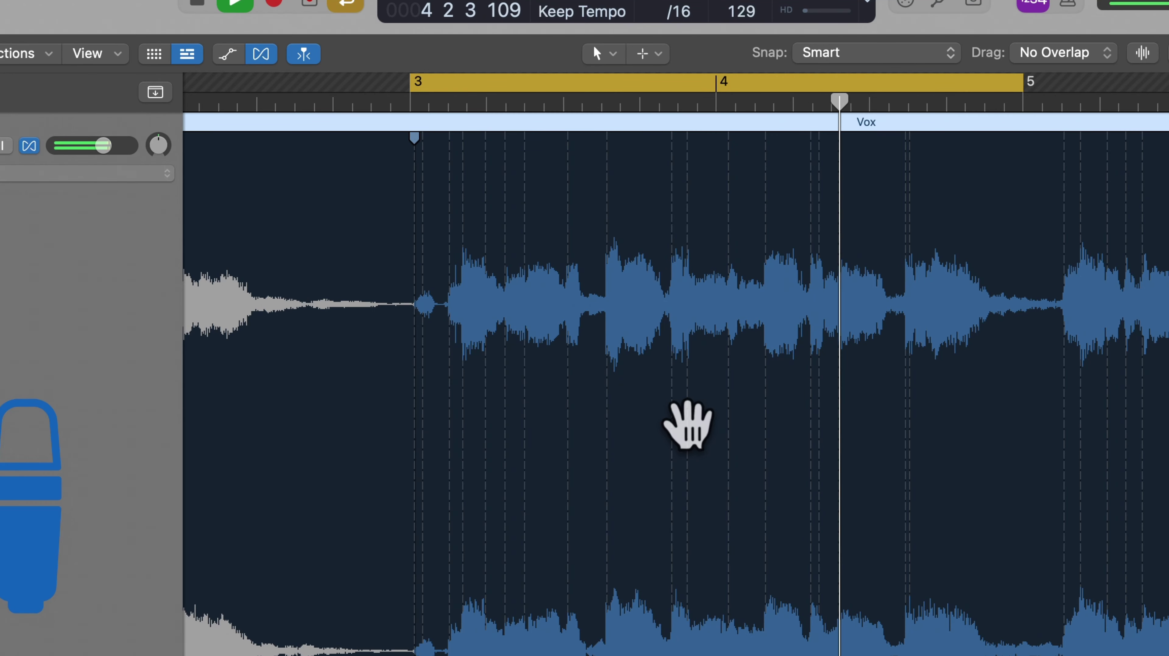
key("space")
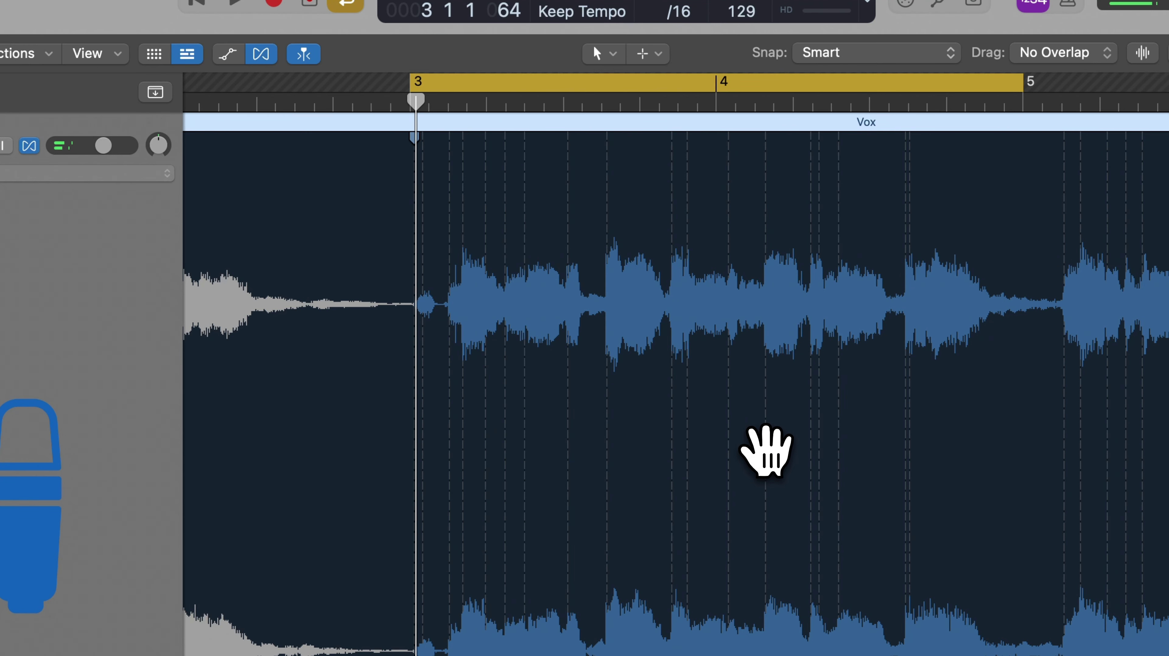
Step: Add flex markers at the transients of the Vox phrase throughout bars 3 and 4
left_click(765, 460)
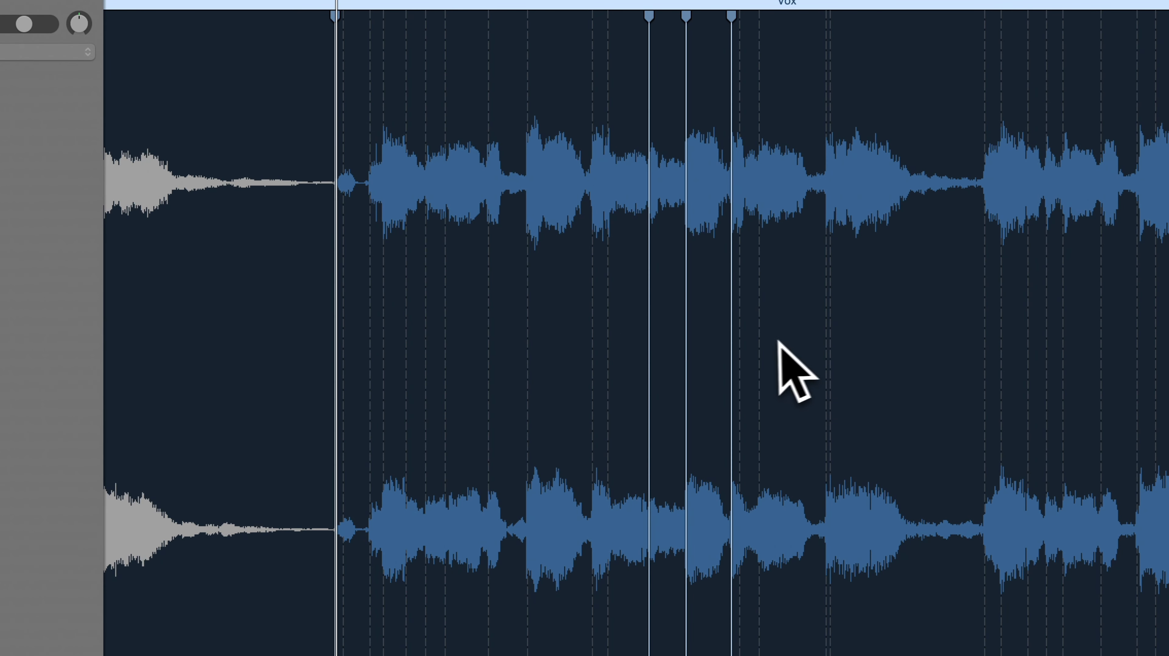
scroll(841, 349, "up", 3)
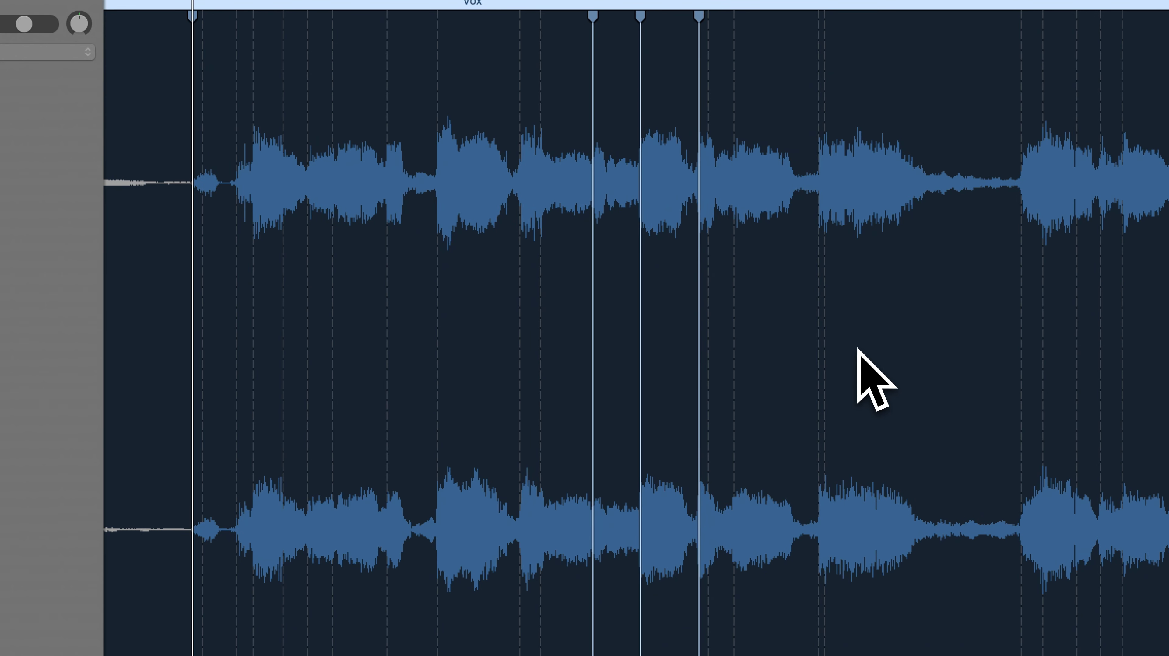
scroll(859, 352, "left", 2)
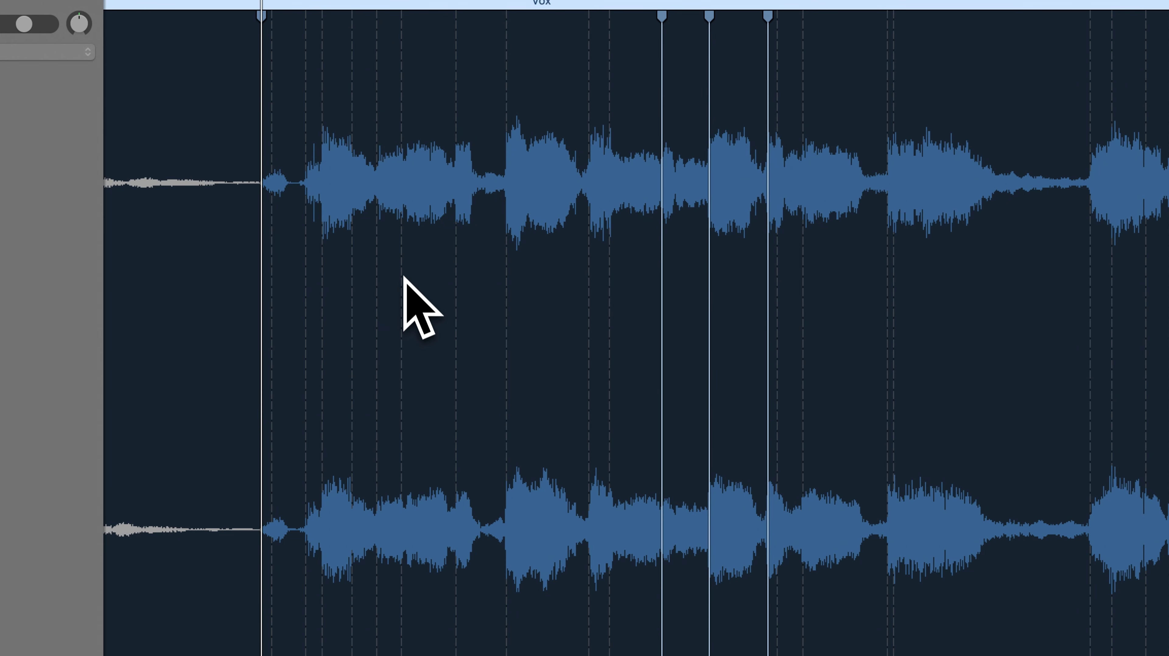
left_click(401, 389)
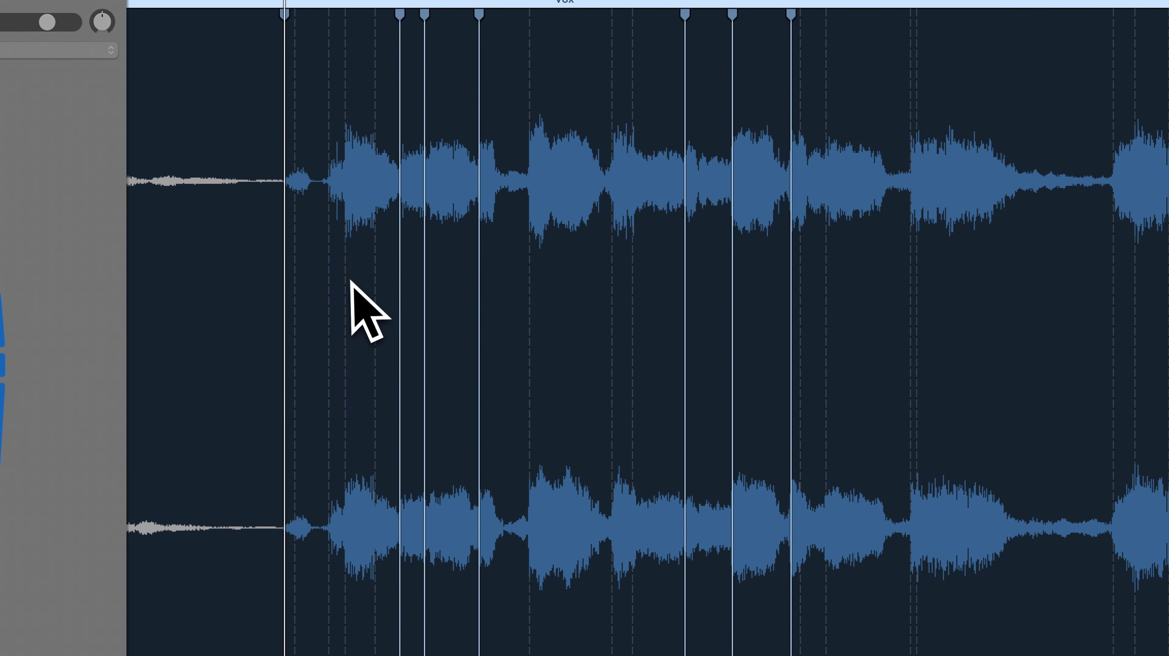
left_click(345, 365)
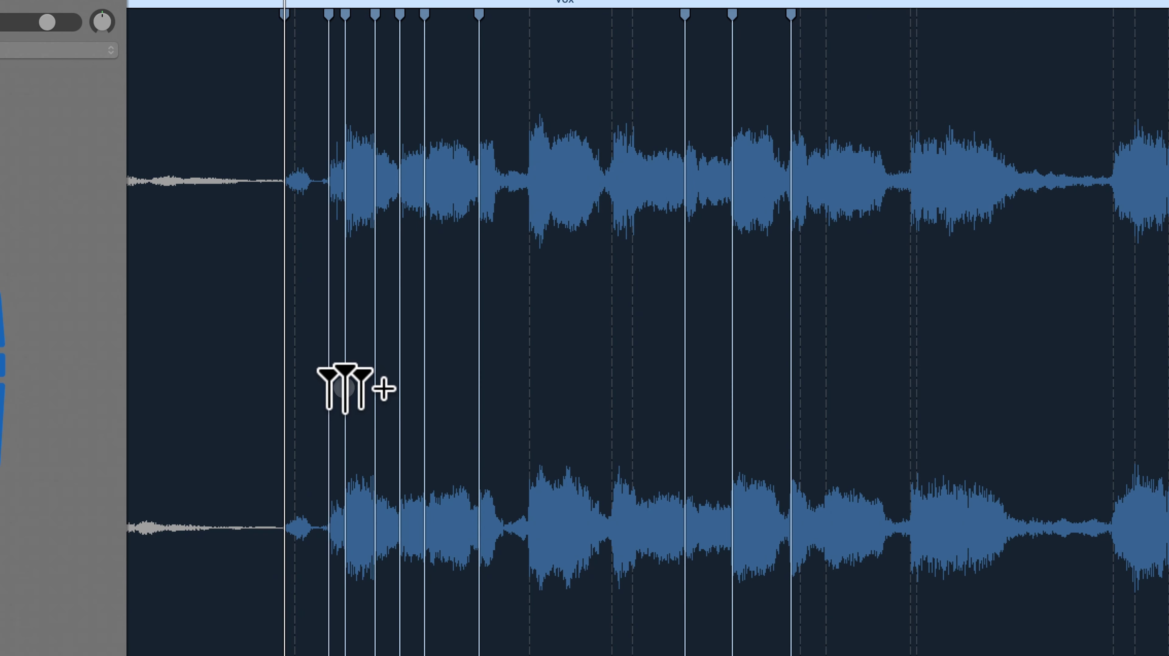
left_click(637, 364)
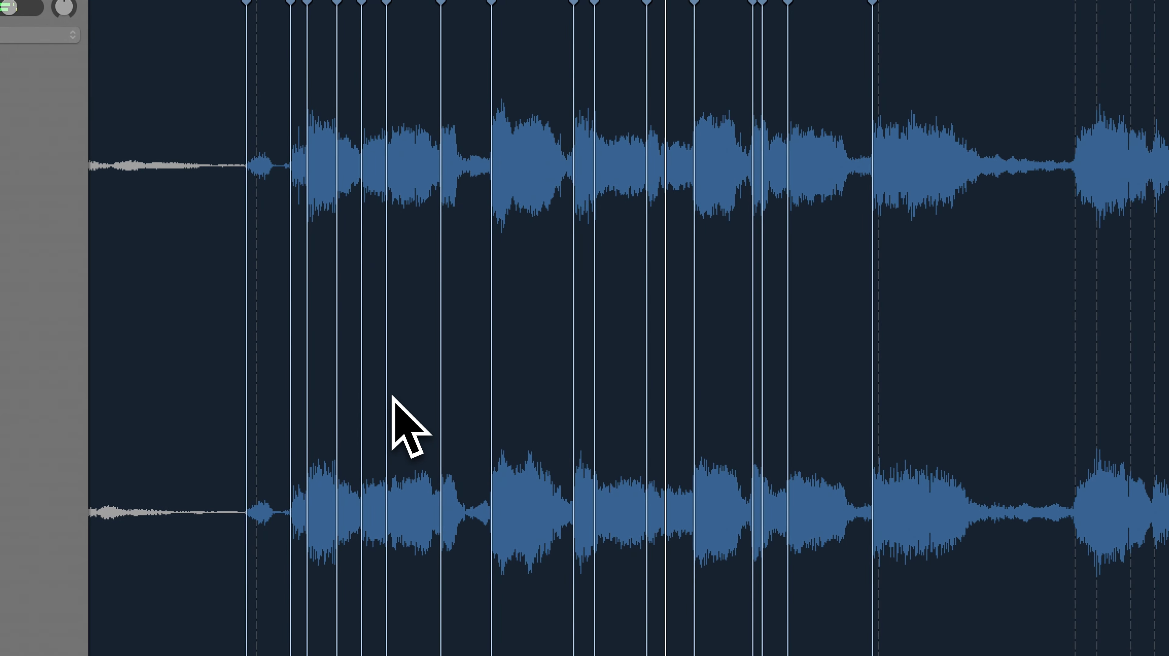
Step: Shift the Vox flex marker slightly earlier onto the off-beat after beat 3 of bar 3, and play the phrase
left_click(486, 313)
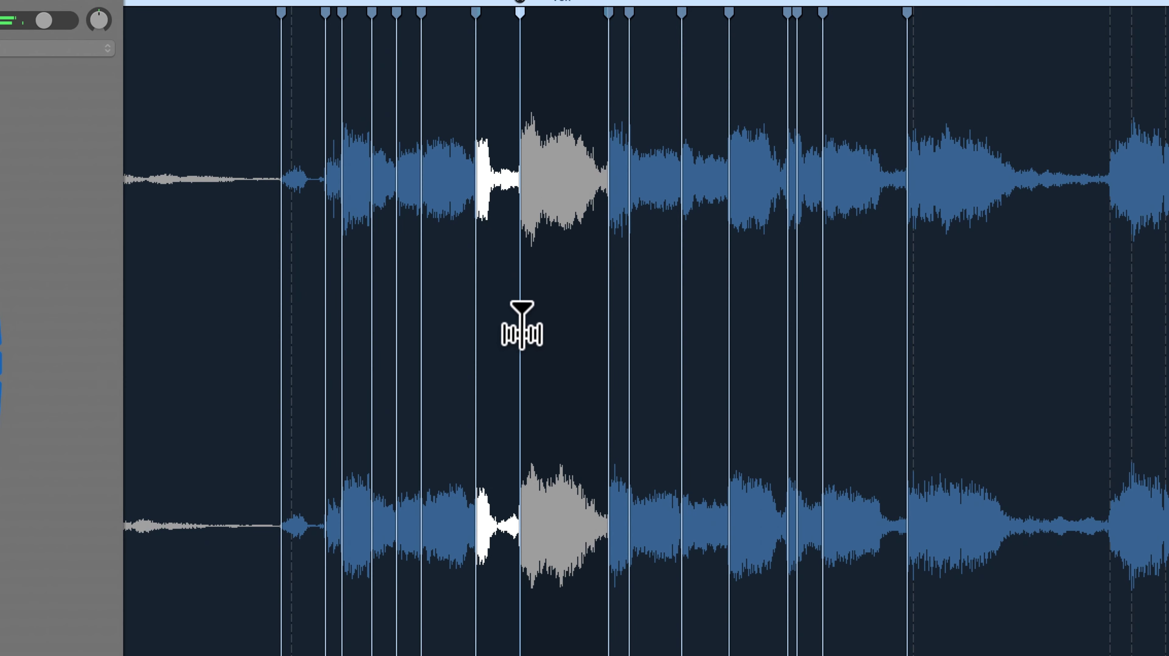
key("space")
key("space")
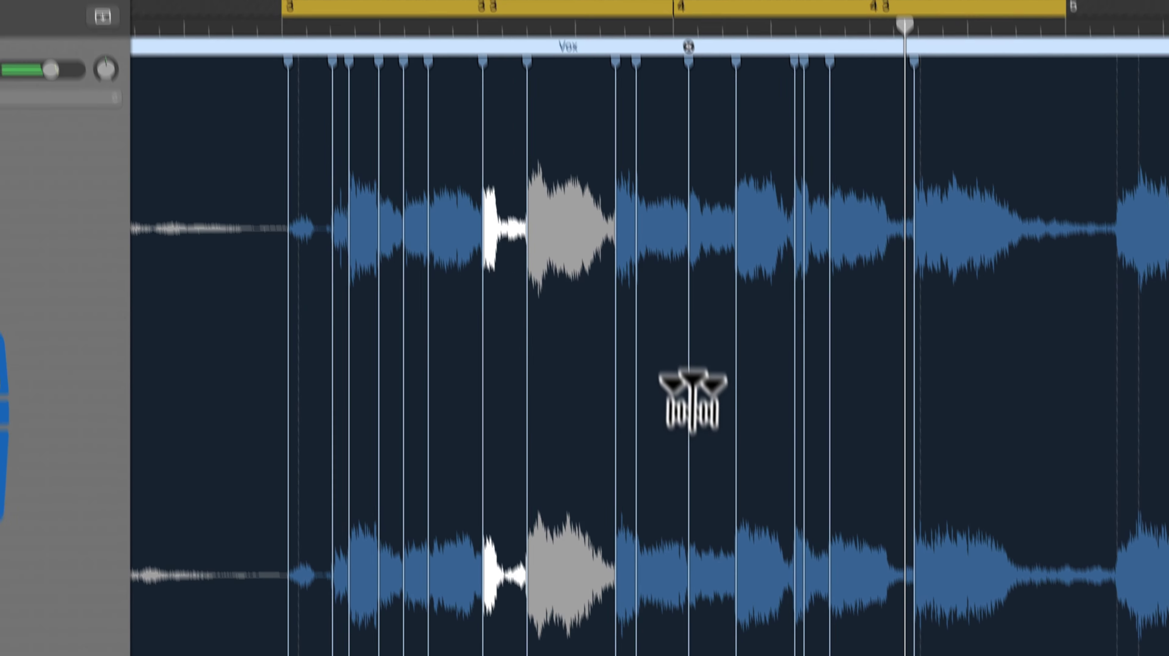
Step: Move the Vox flex marker nearest bar 4 slightly earlier onto the start of bar 4, and audition the cycle
left_click_drag(680, 352, 675, 359)
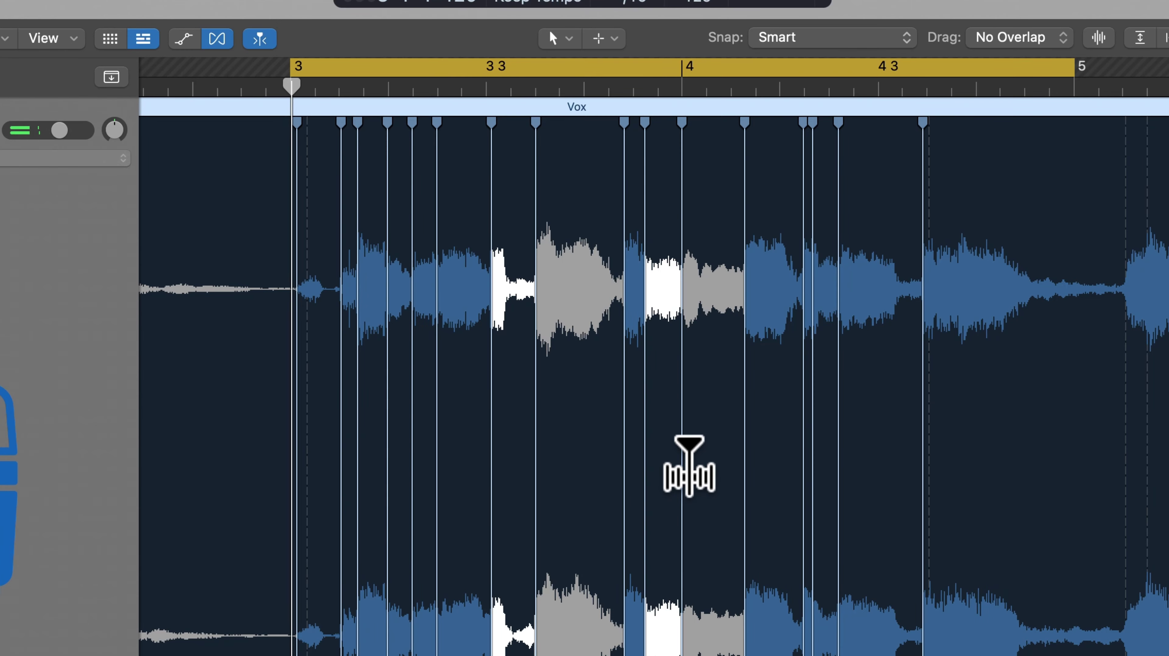
key("space")
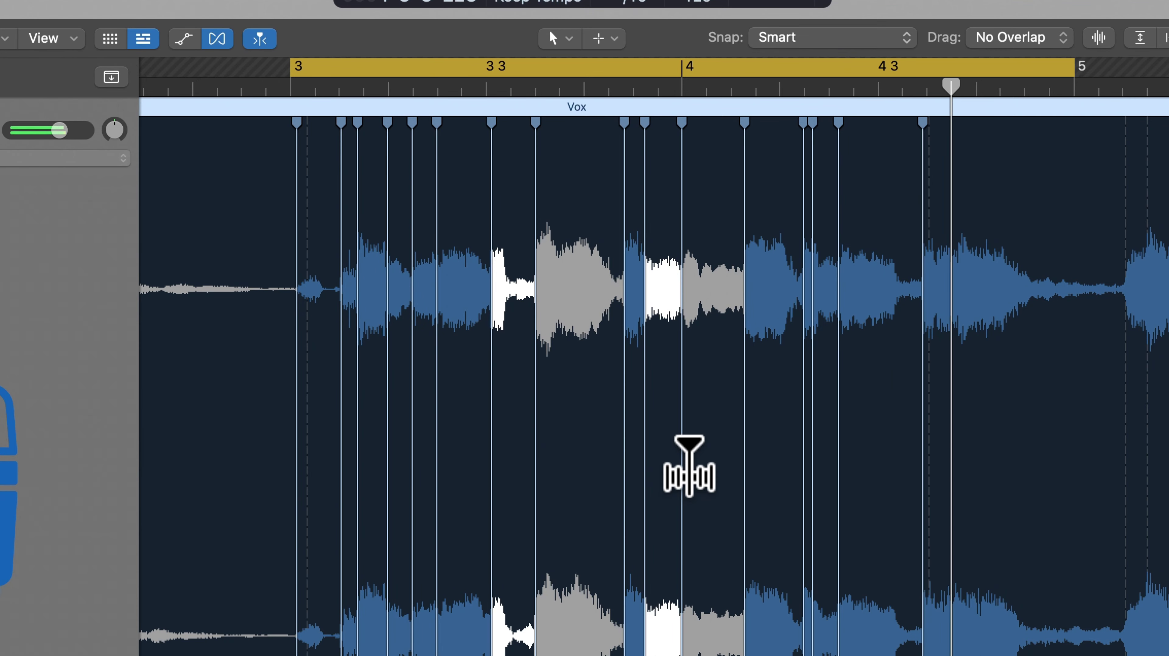
key("space")
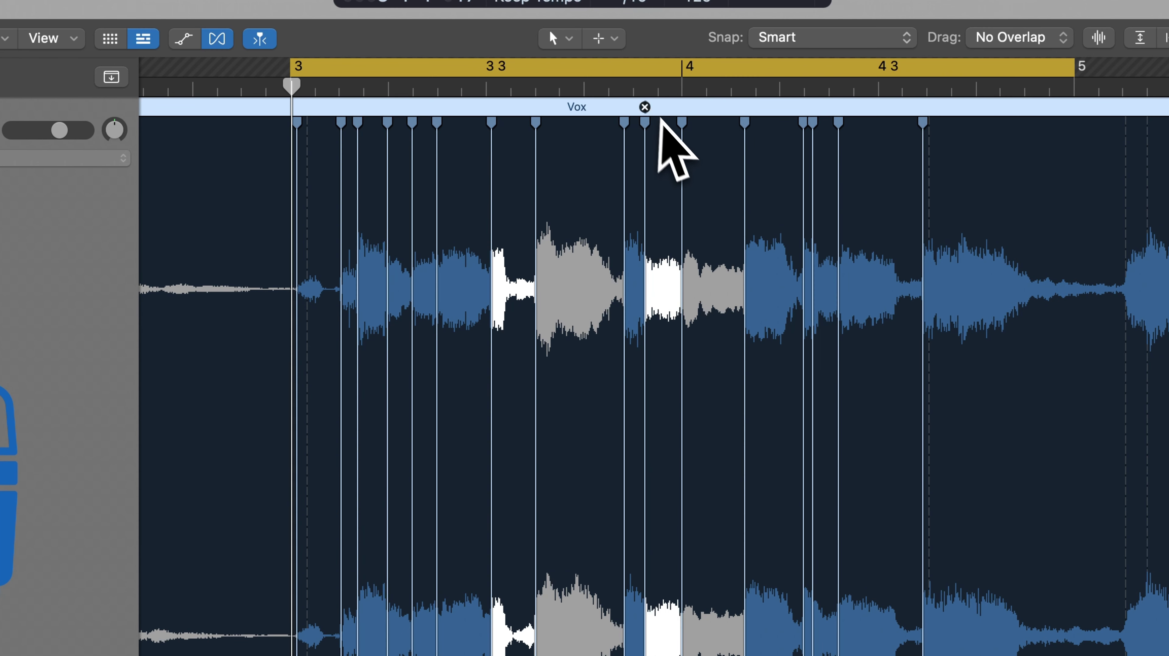
Step: Delete the two Vox flex markers just before bar 4 and play back the phrase
left_click(646, 106)
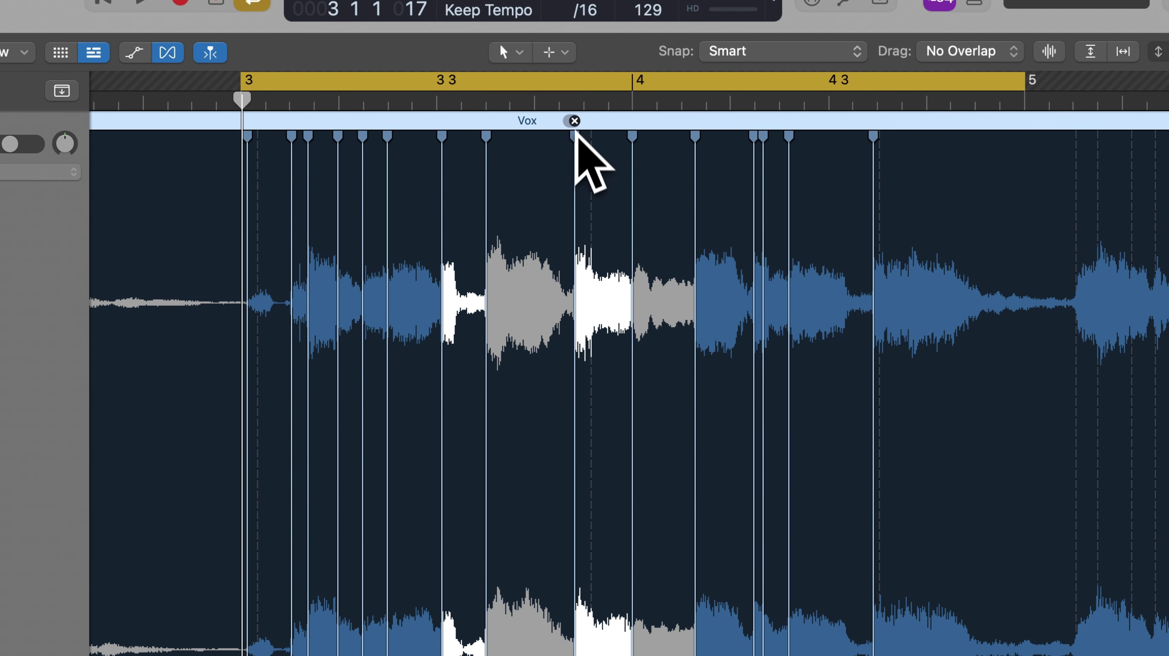
left_click(574, 121)
key("space")
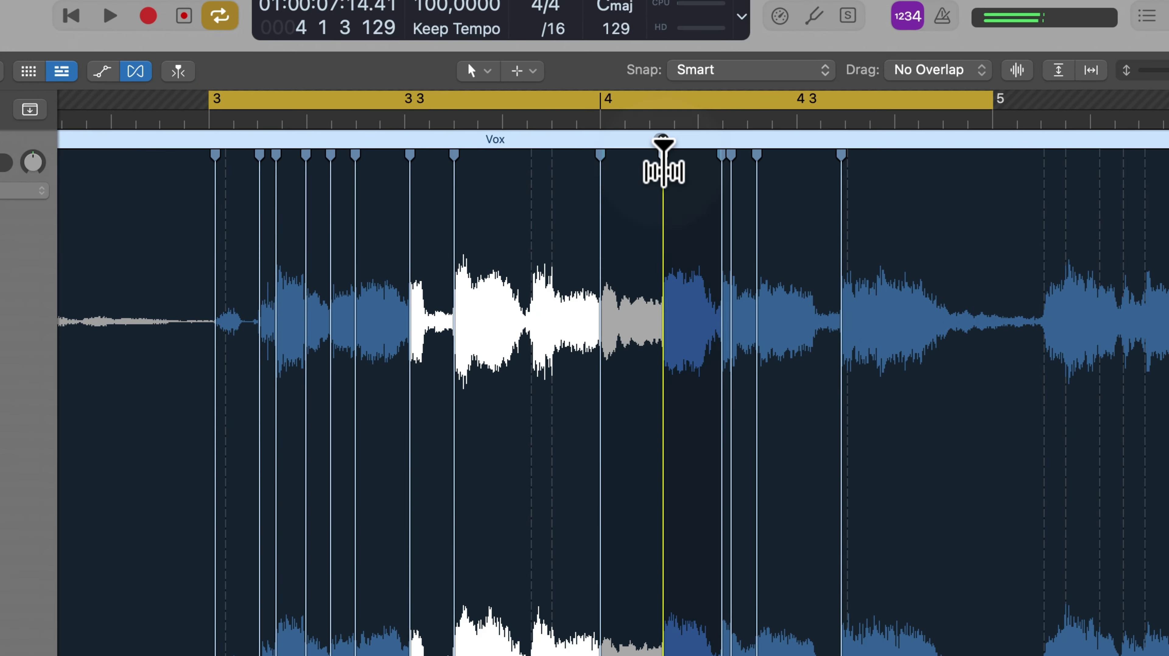
Step: Shift the first Vox flex marker after bar 4 earlier onto the off-beat after beat 1, and play the cycle with the other tracks
left_click_drag(695, 127, 687, 126)
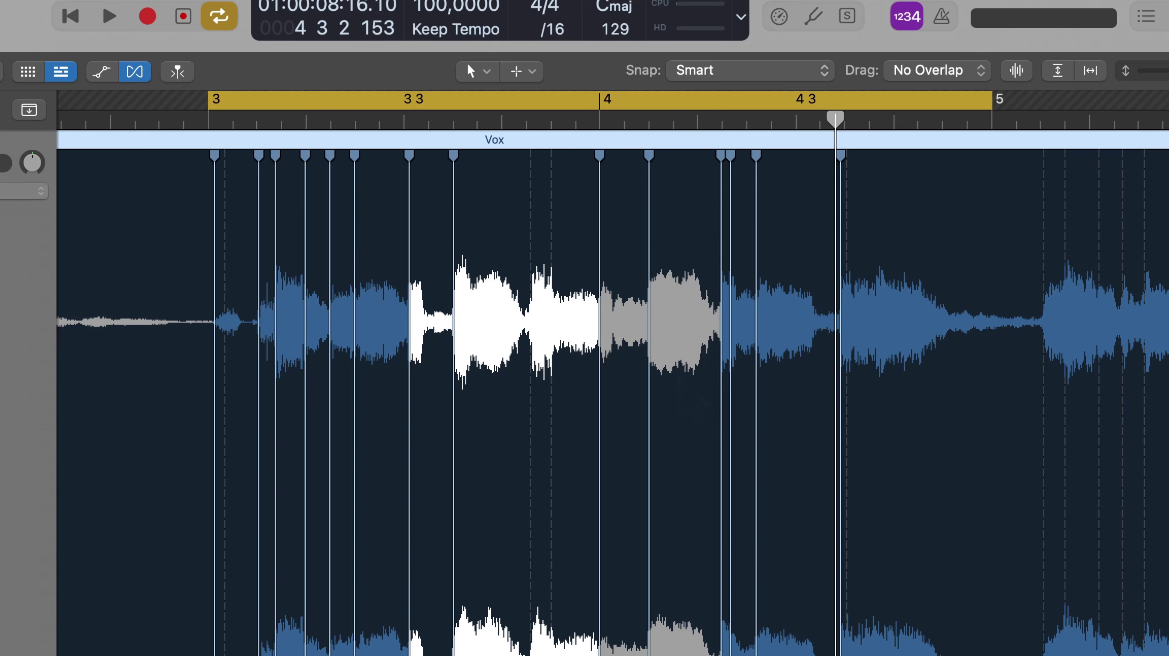
key("space")
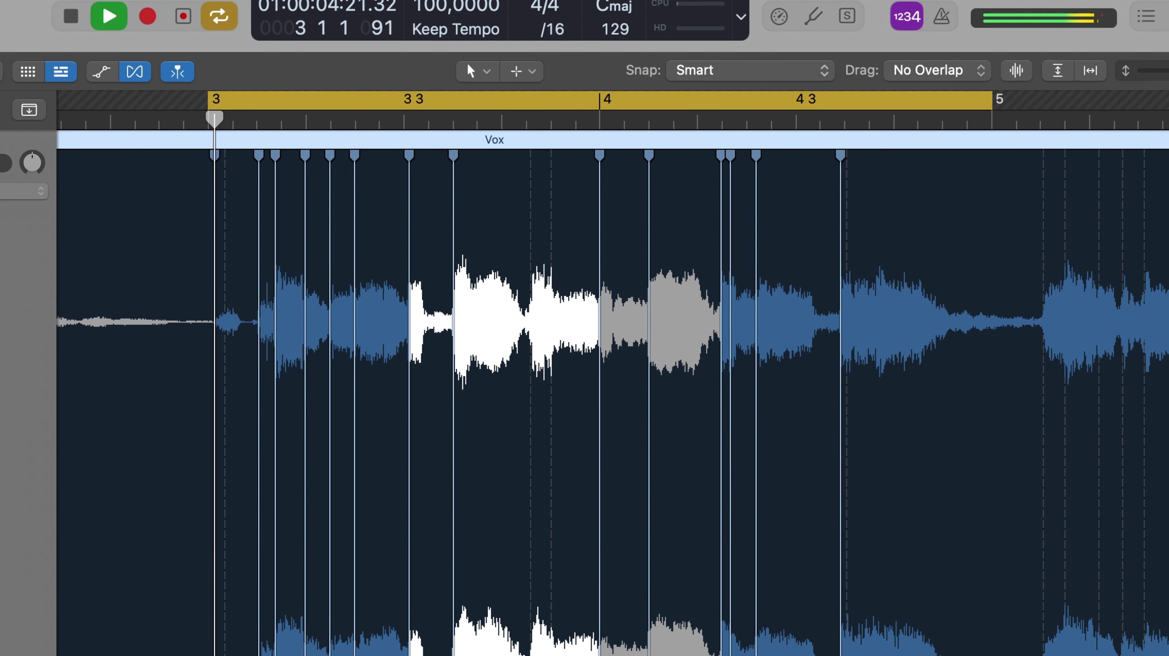
key("space")
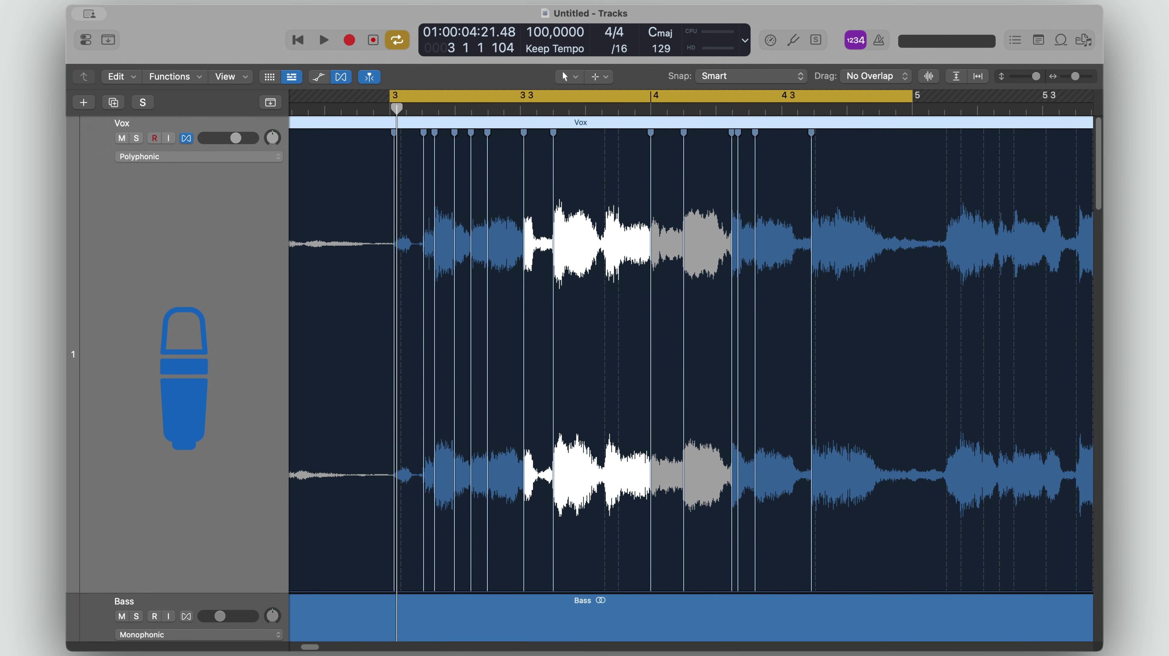
key("space")
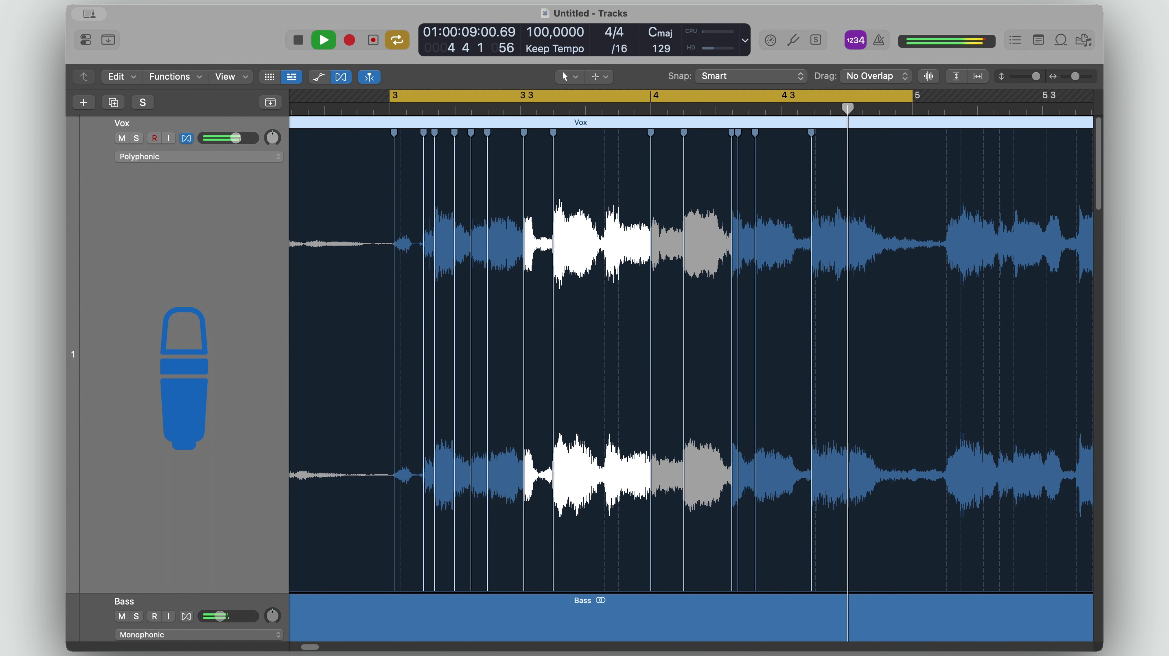
key("space")
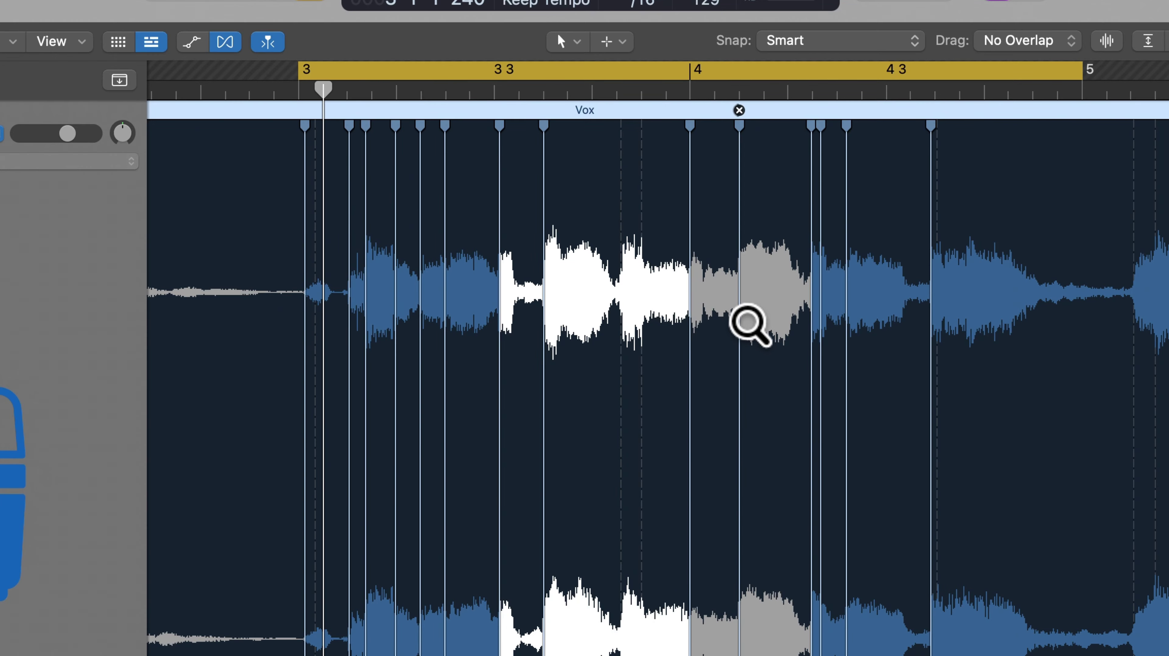
Step: Show the Inspector with the whole arrangement in view, and solo the Bass track for playback
left_click(746, 322, "ctrl+alt")
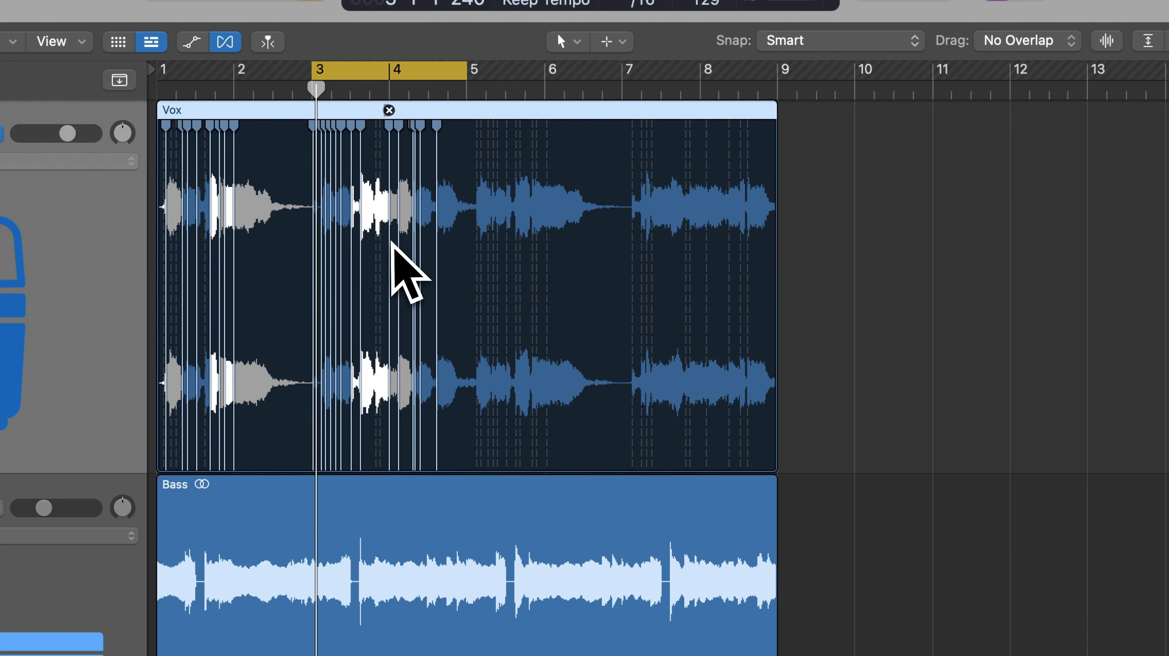
key("i")
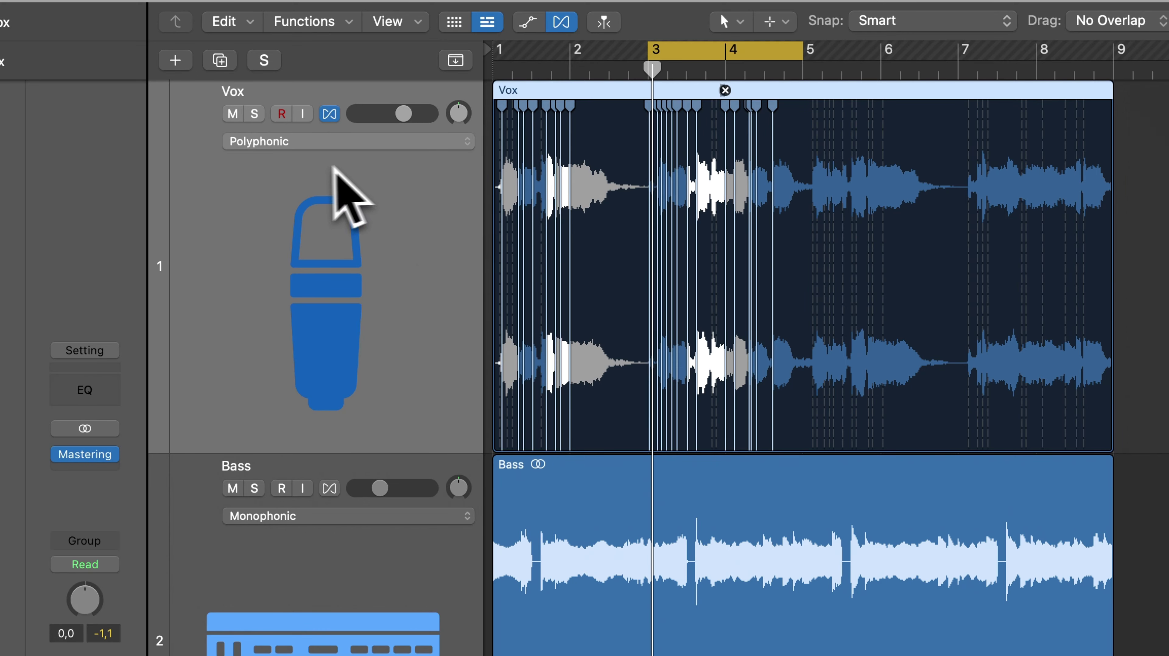
scroll(430, 326, "down", 12)
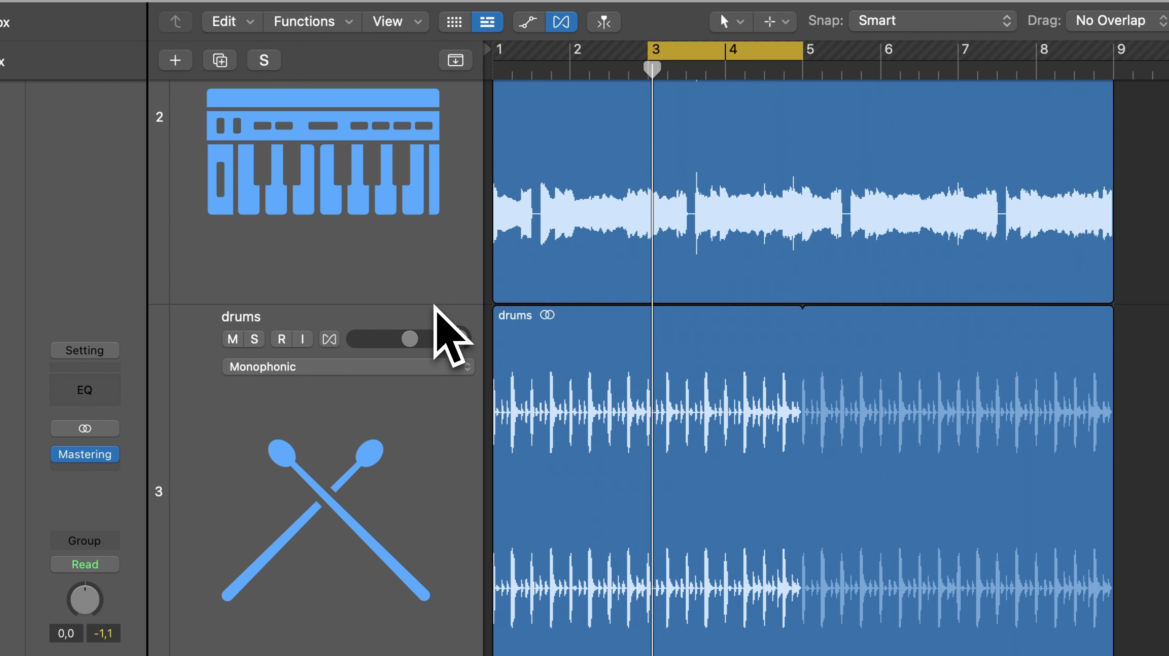
scroll(386, 433, "up", 5)
left_click(398, 328)
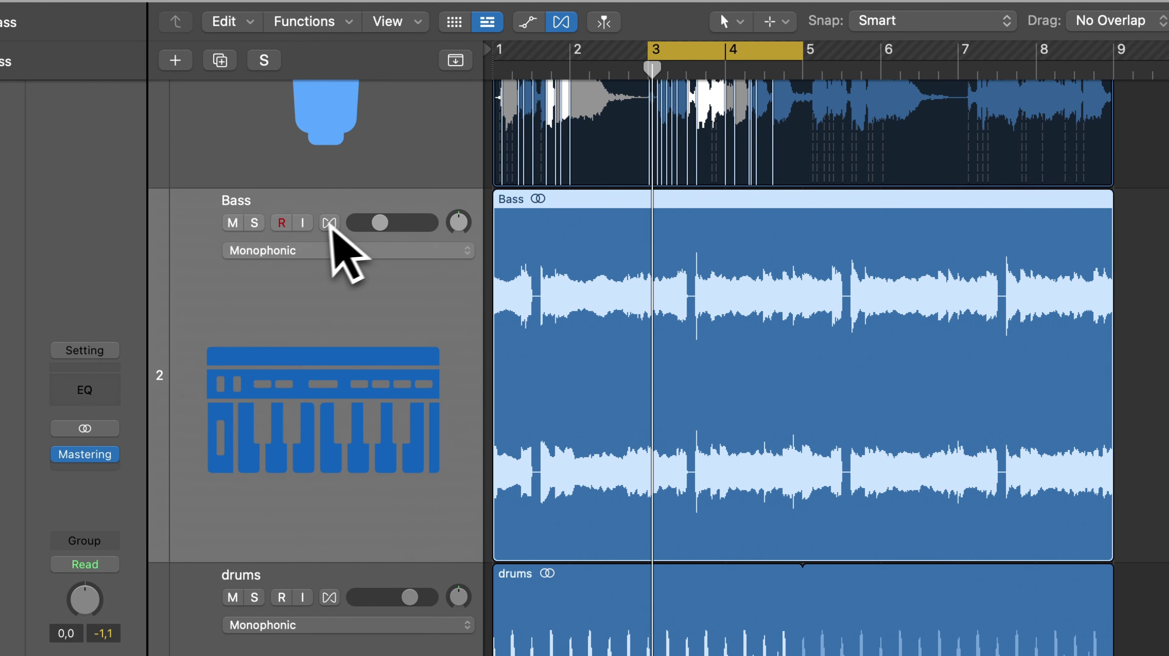
left_click(254, 224)
key("space")
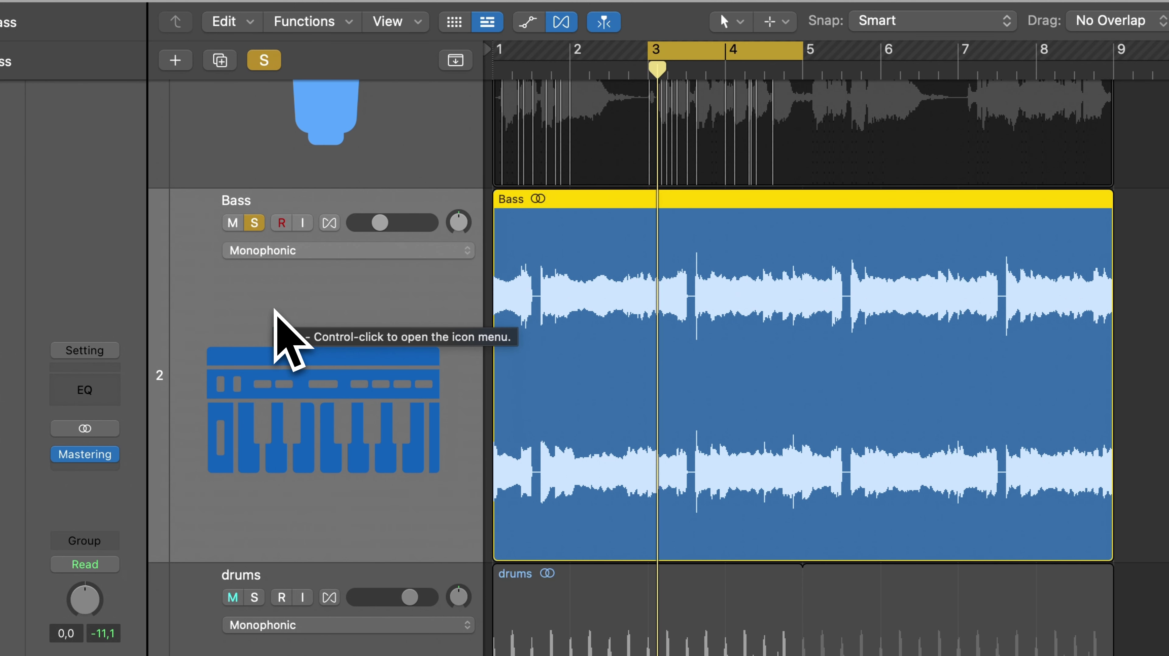
Step: Switch the Bass track's flex mode to Flex Pitch and play its notes around bars 3 to 5
left_click(359, 251)
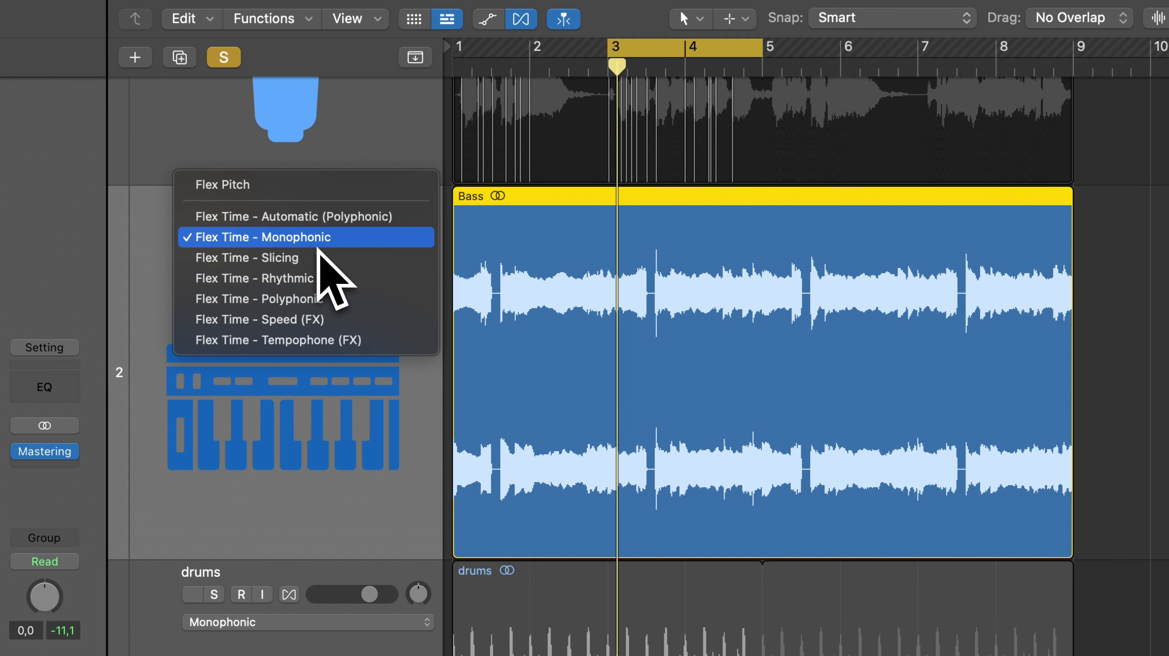
left_click(277, 185)
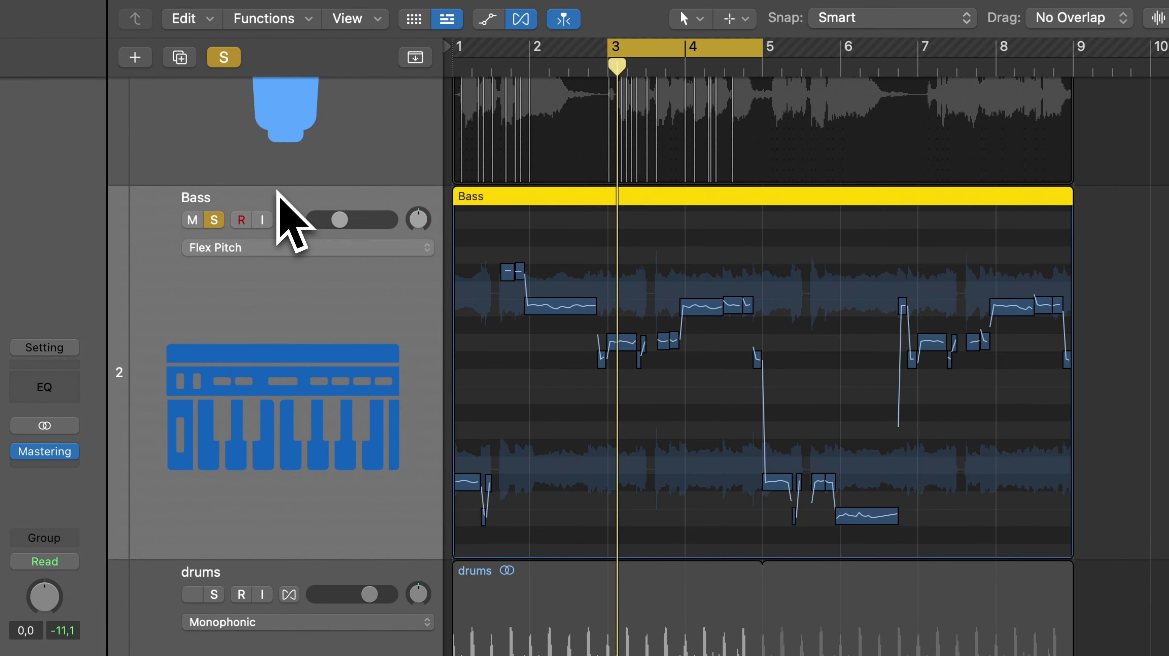
left_click_drag(564, 253, 952, 487)
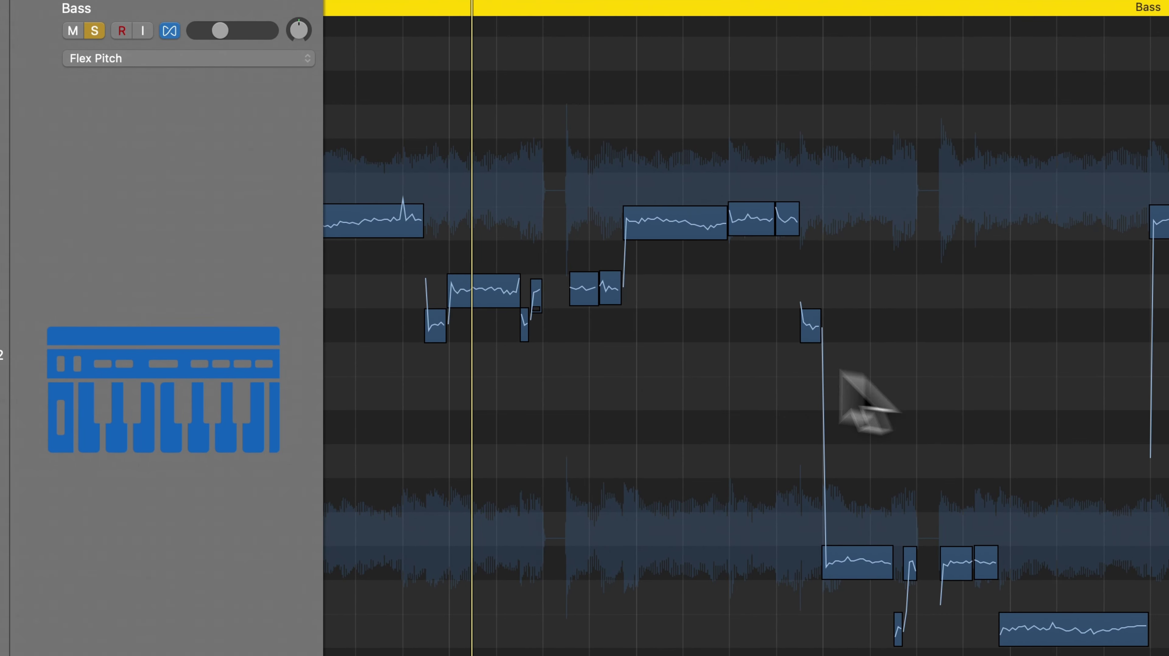
left_click(491, 294)
scroll(494, 297, "left", 2)
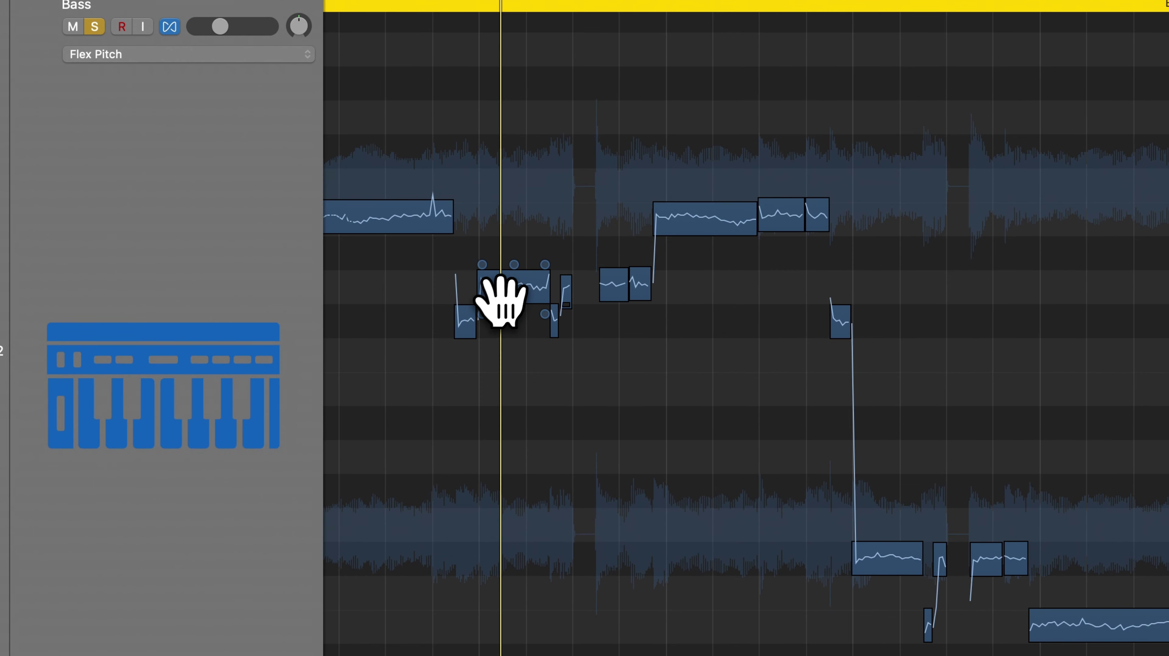
key("space")
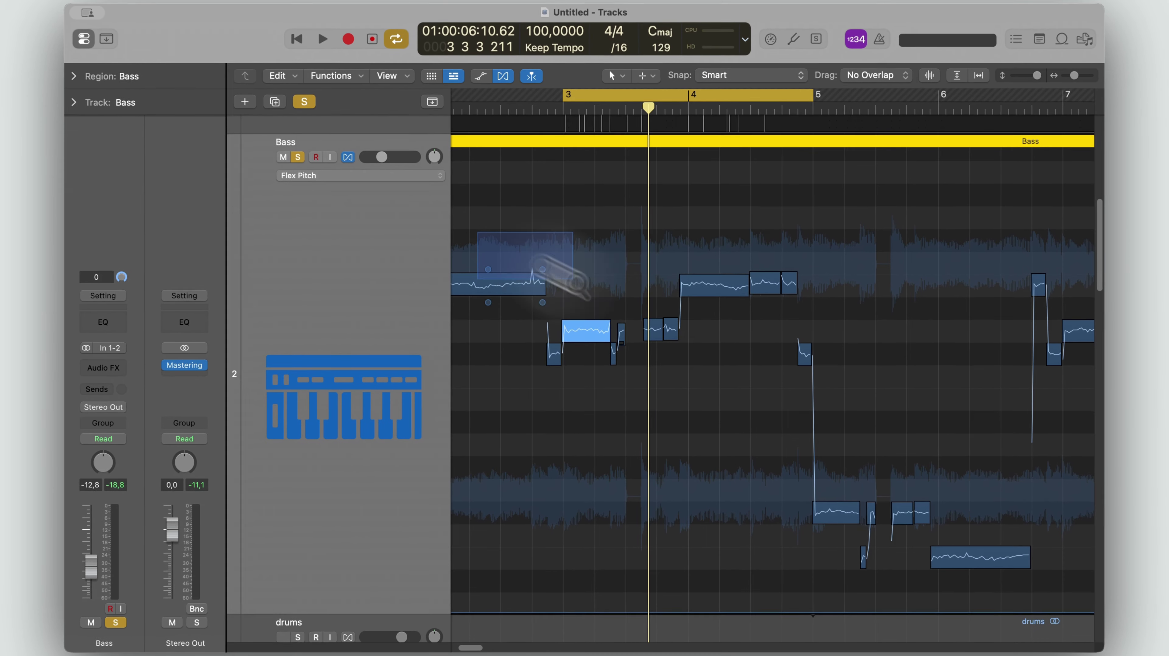
Step: Audition individual Bass notes between bars 3 and 5, including the long note at bar 3 and the one at bar 4
left_click_drag(558, 275, 573, 278)
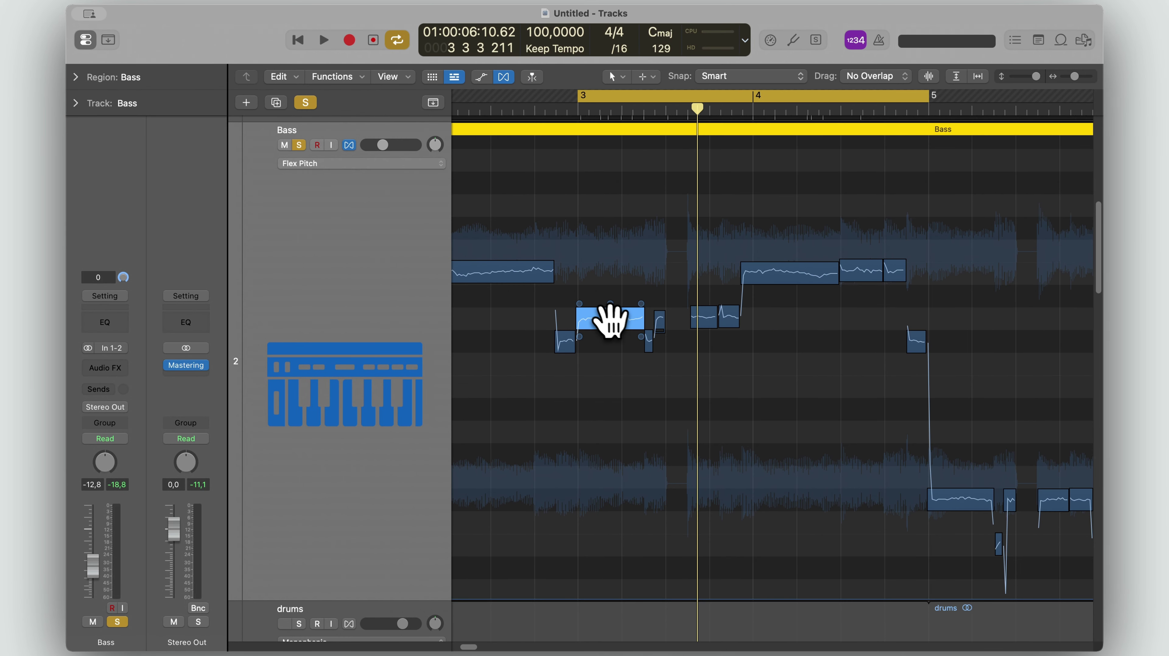
left_click(616, 321)
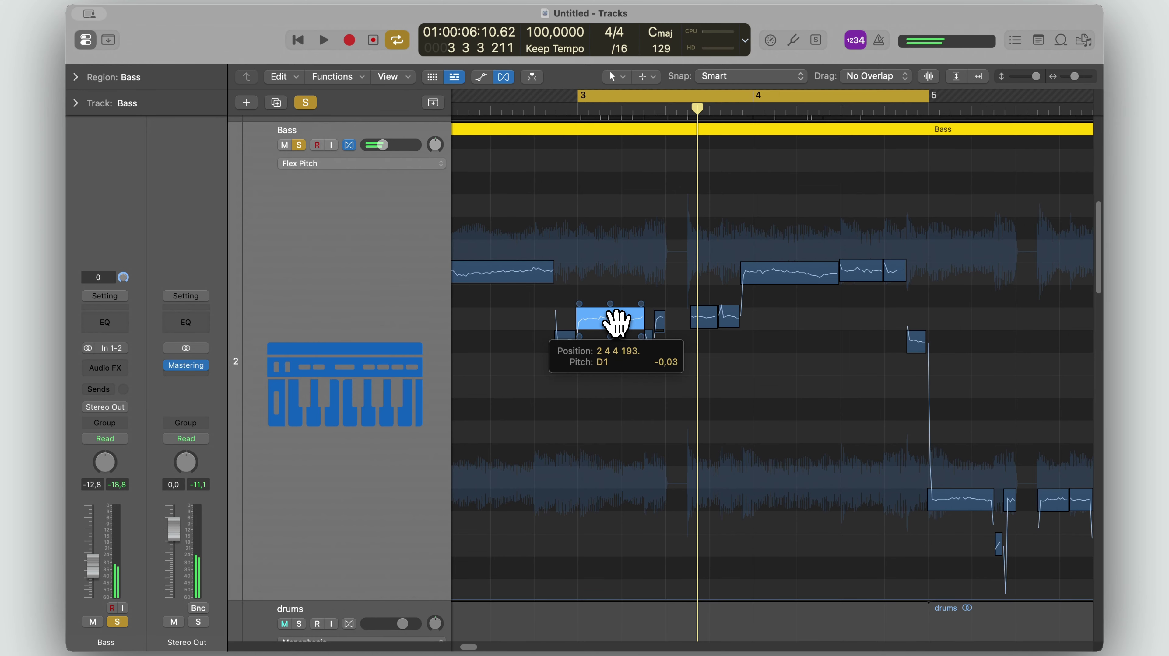
left_click(647, 341)
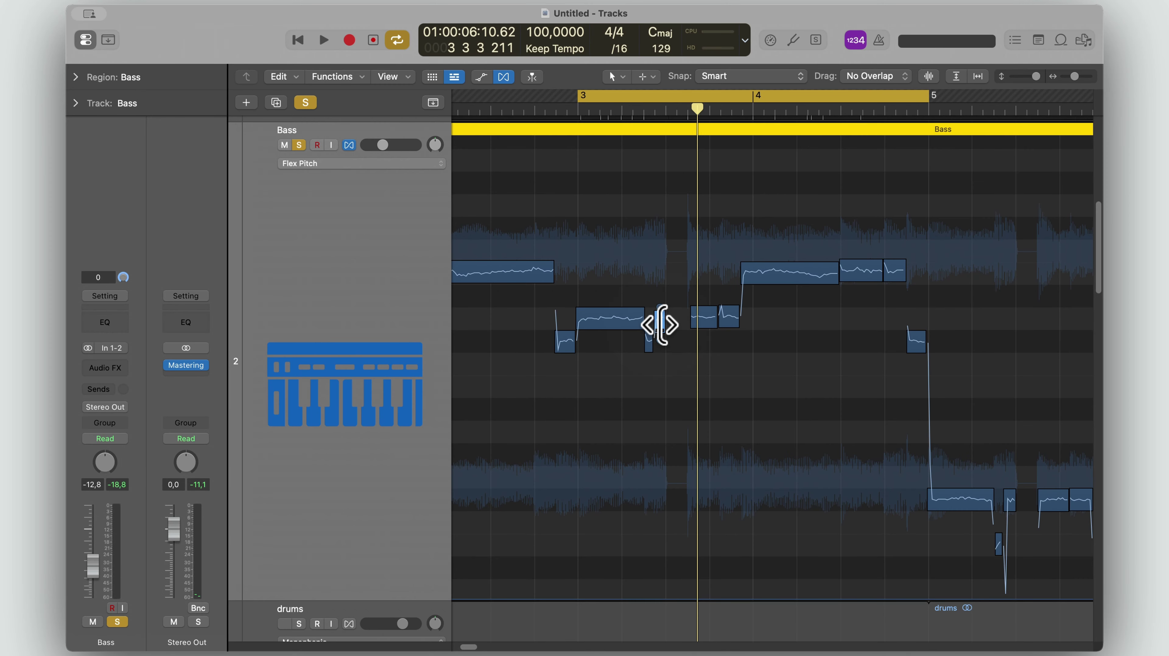
left_click(703, 318)
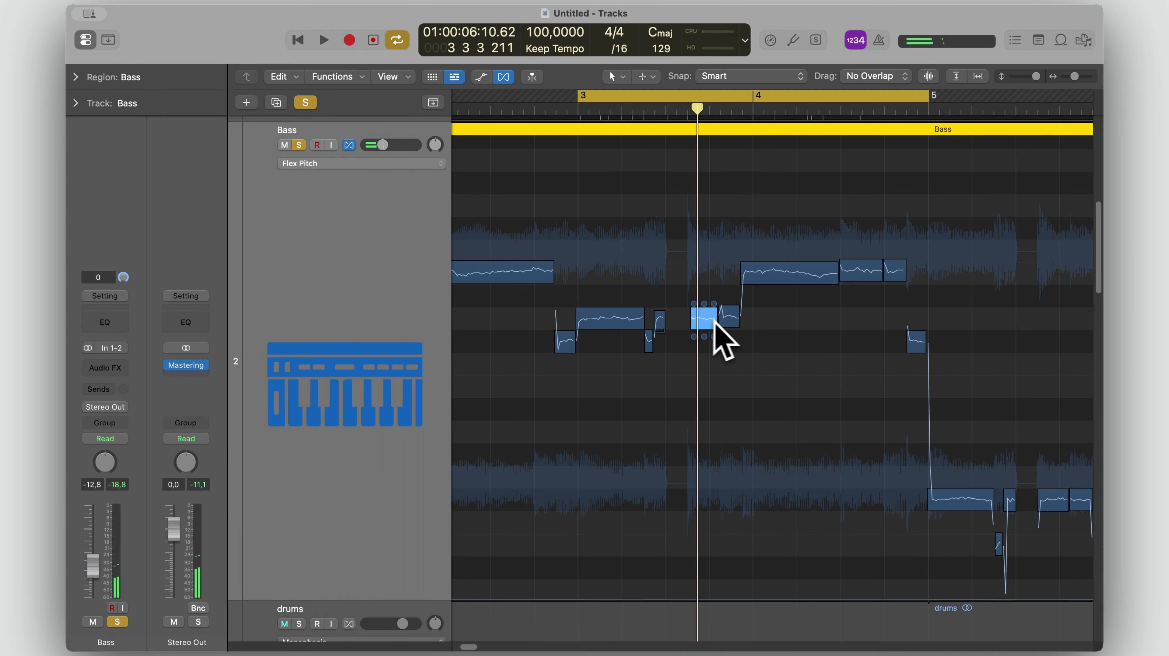
left_click(781, 272)
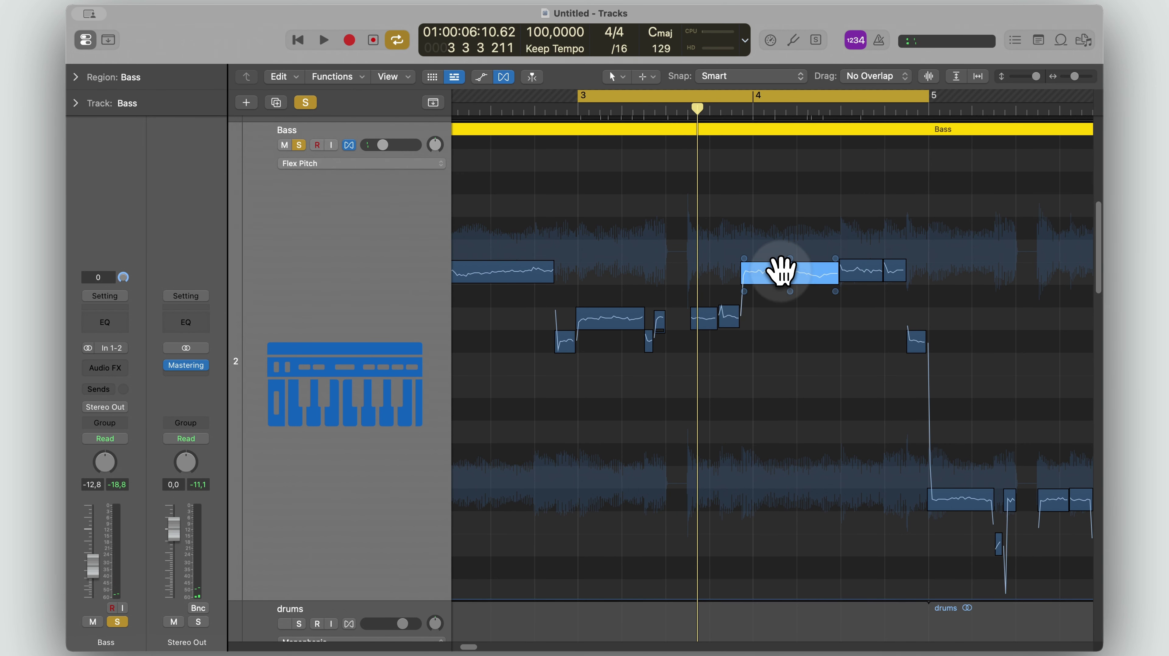
left_click(797, 275)
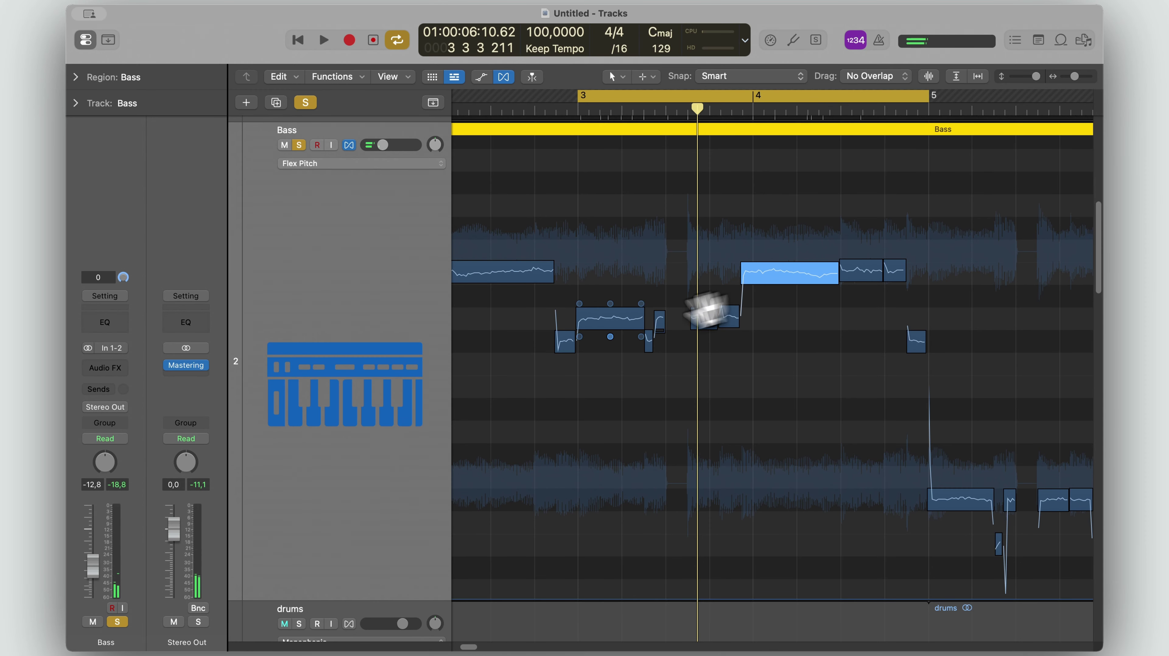
Step: Raise the starting Pitch Drift of the long Bass note at bar 3 to about 3.38 and play it back
scroll(602, 318, "up", 5)
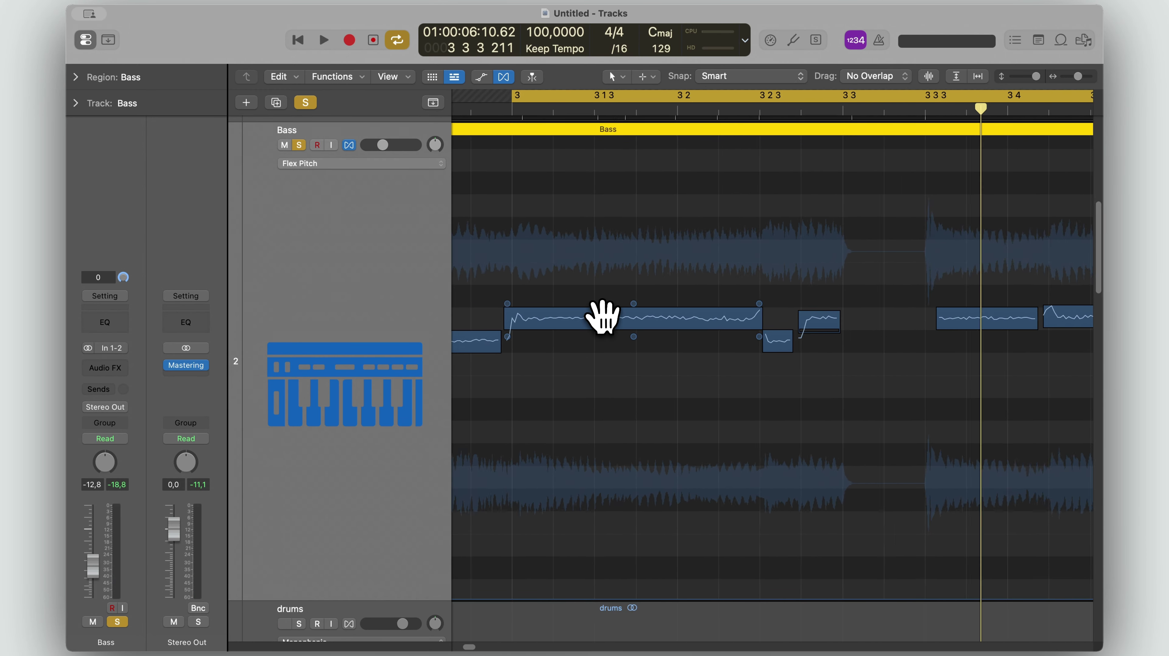
mouse_move(516, 298)
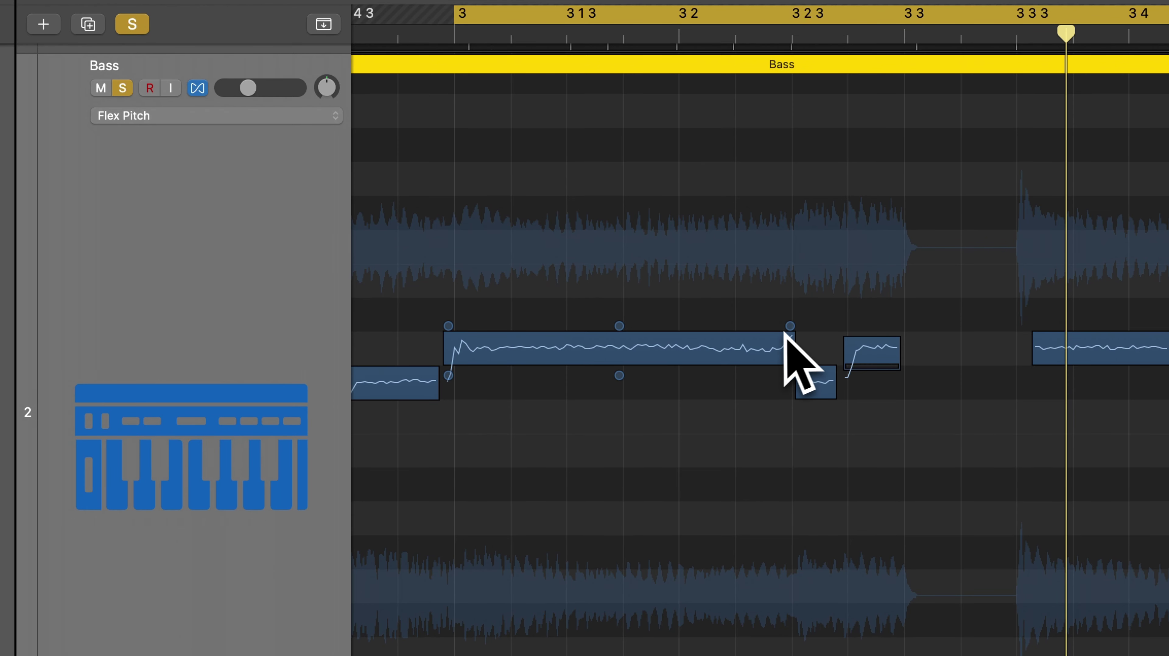
mouse_move(448, 326)
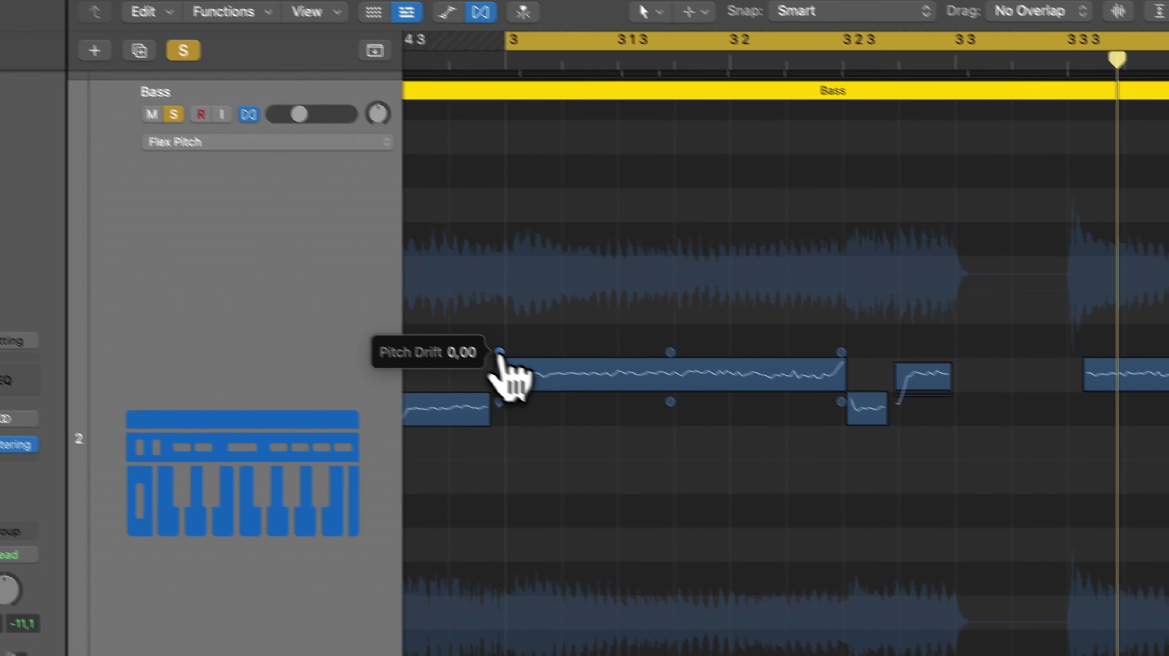
left_click_drag(499, 354, 504, 332)
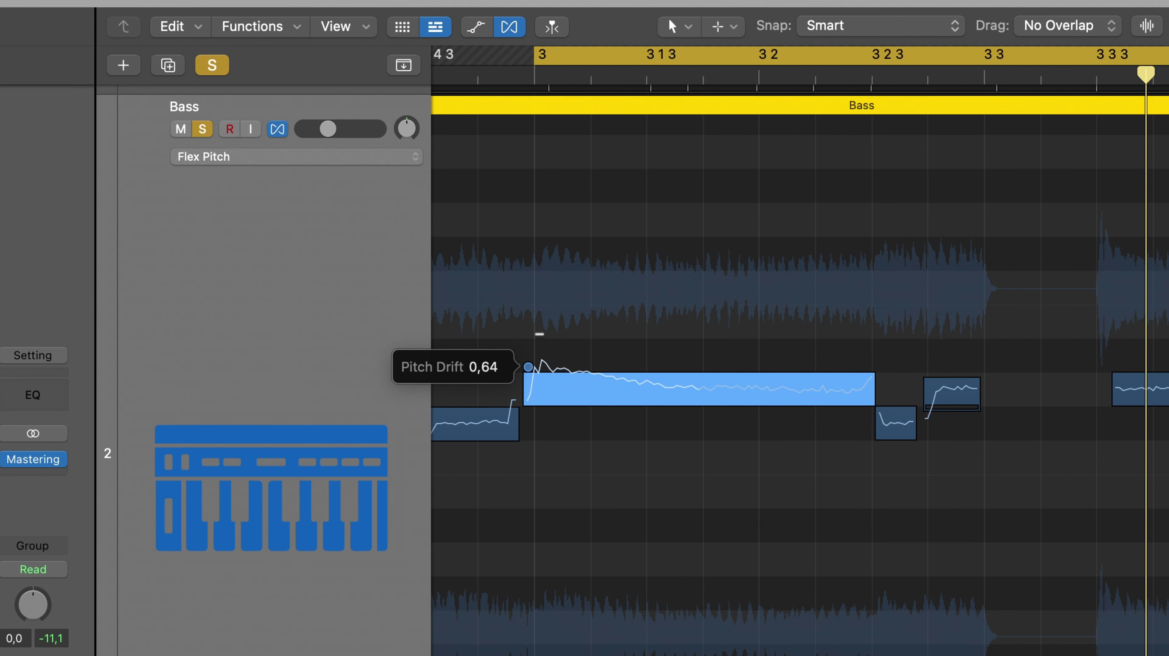
left_click_drag(544, 261, 535, 192)
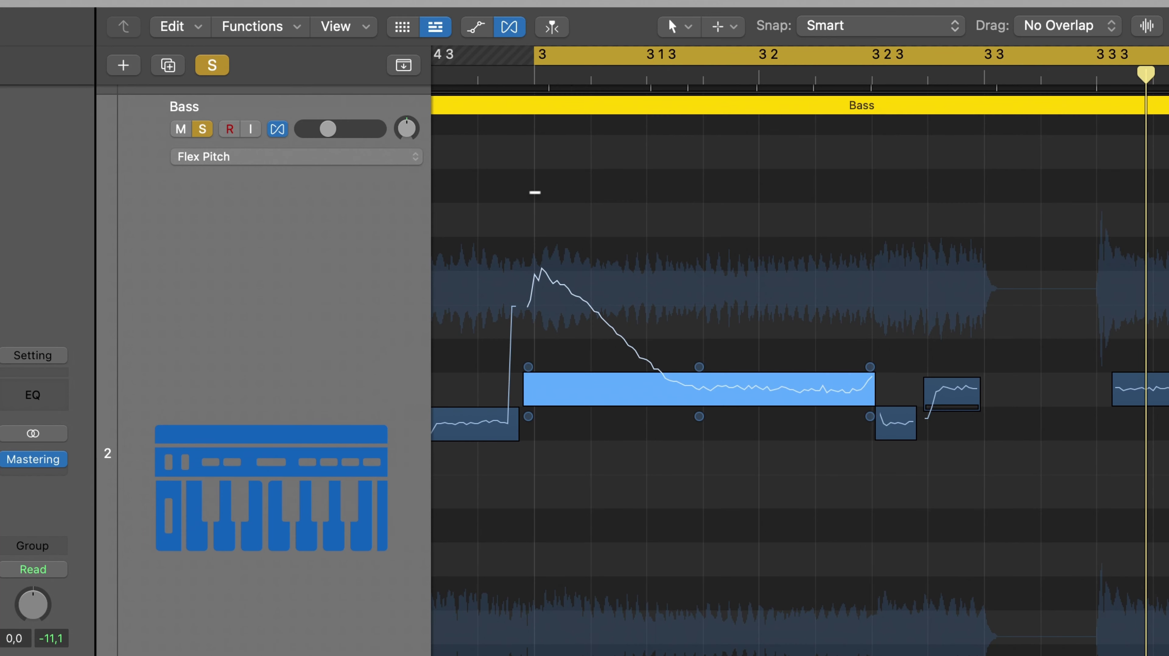
key("space")
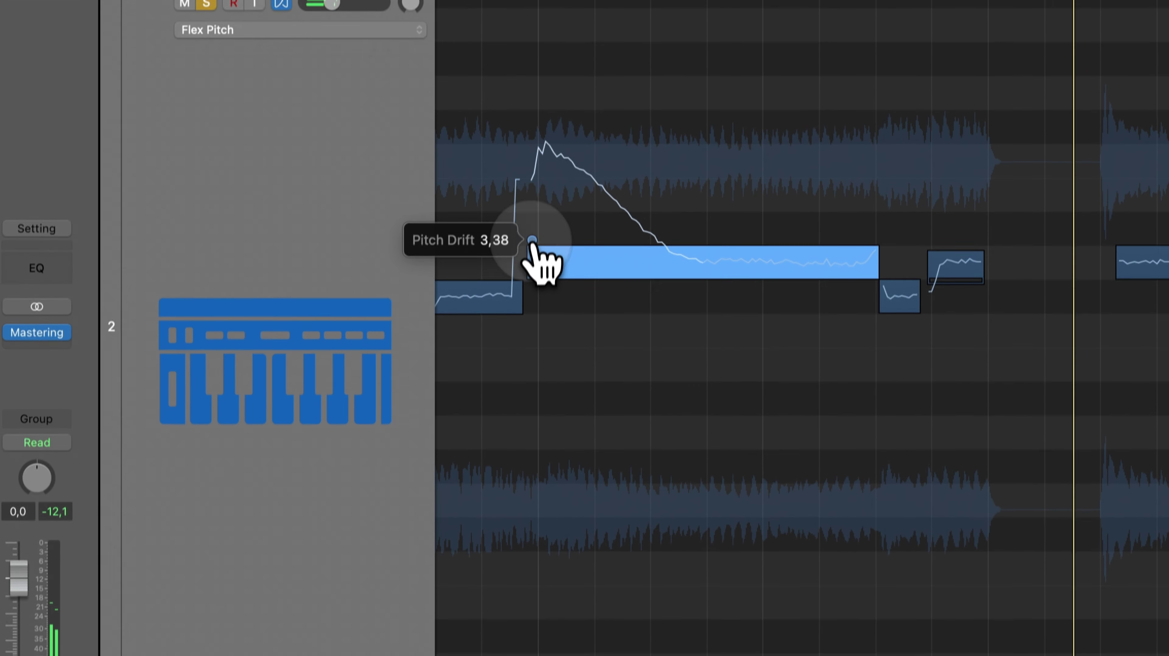
Step: Lower the bar 3 note's starting Pitch Drift to below -2.16 during playback, and bring it back up to about 0.40
left_click_drag(530, 368, 541, 512)
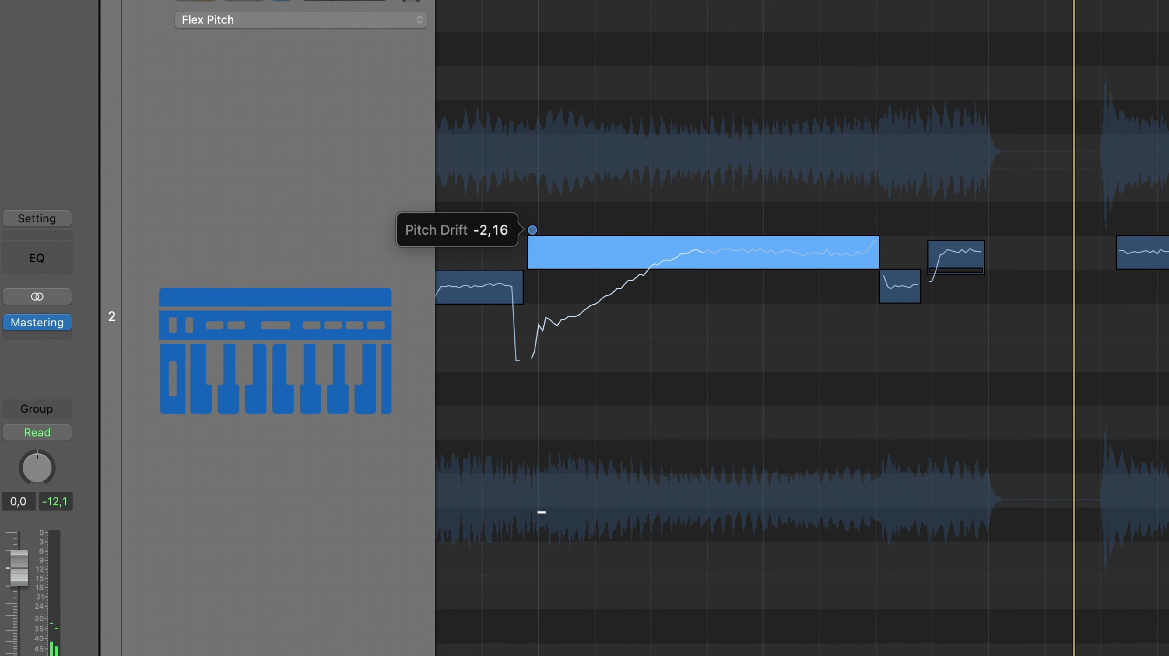
left_click_drag(538, 556, 538, 556)
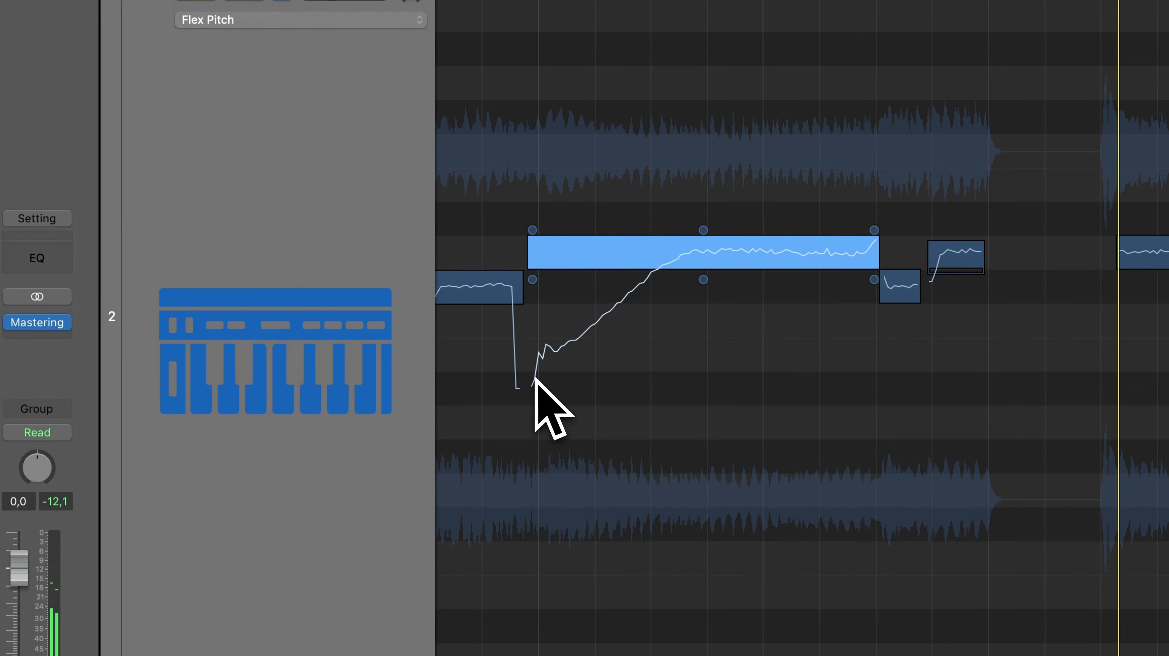
left_click_drag(533, 230, 533, 14)
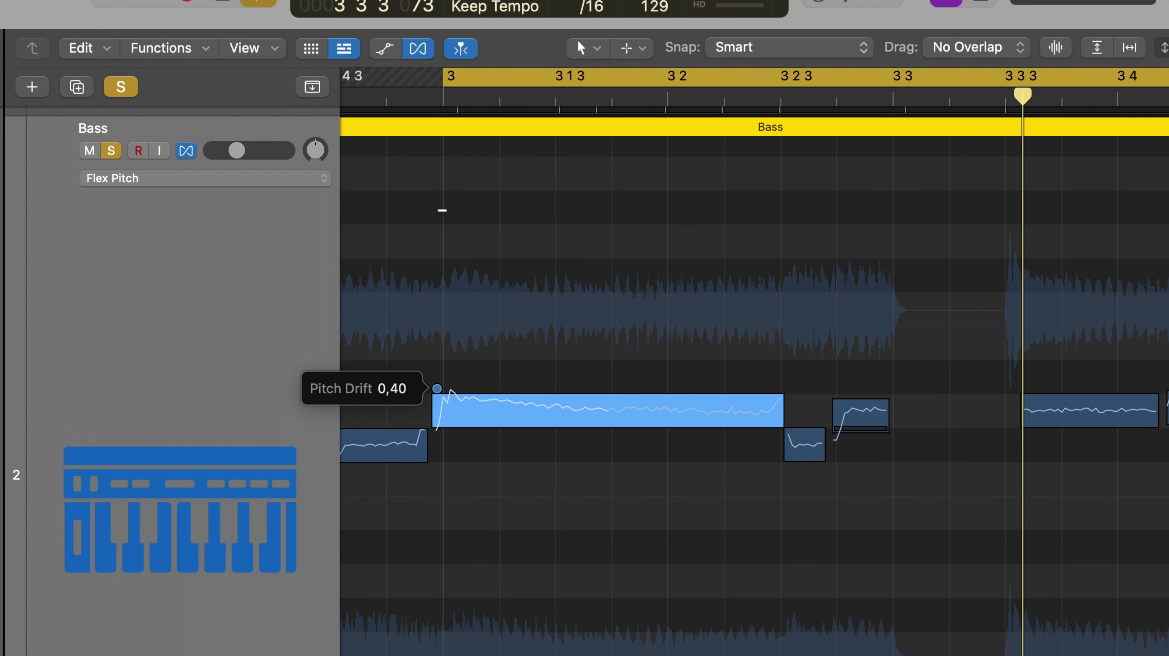
left_click_drag(437, 388, 437, 389)
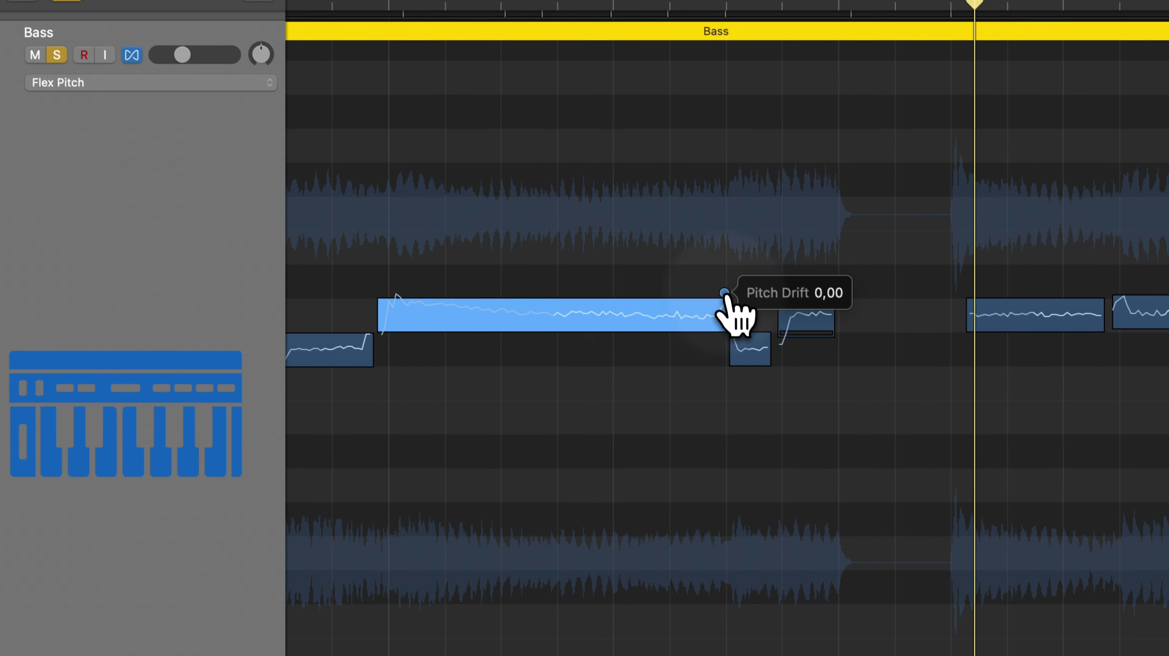
Step: Try ending Pitch Drift values of about 1.62 and -0.95 on the bar 3 note, and settle on about -0.19
left_click_drag(779, 388, 776, 323)
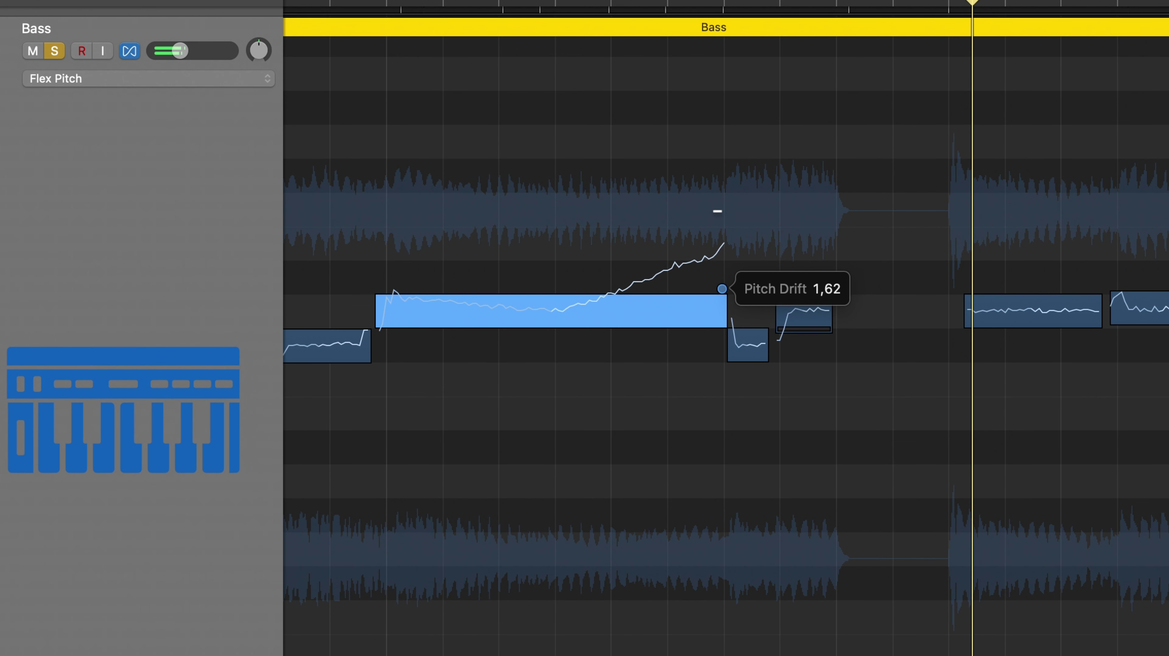
left_click_drag(722, 289, 722, 288)
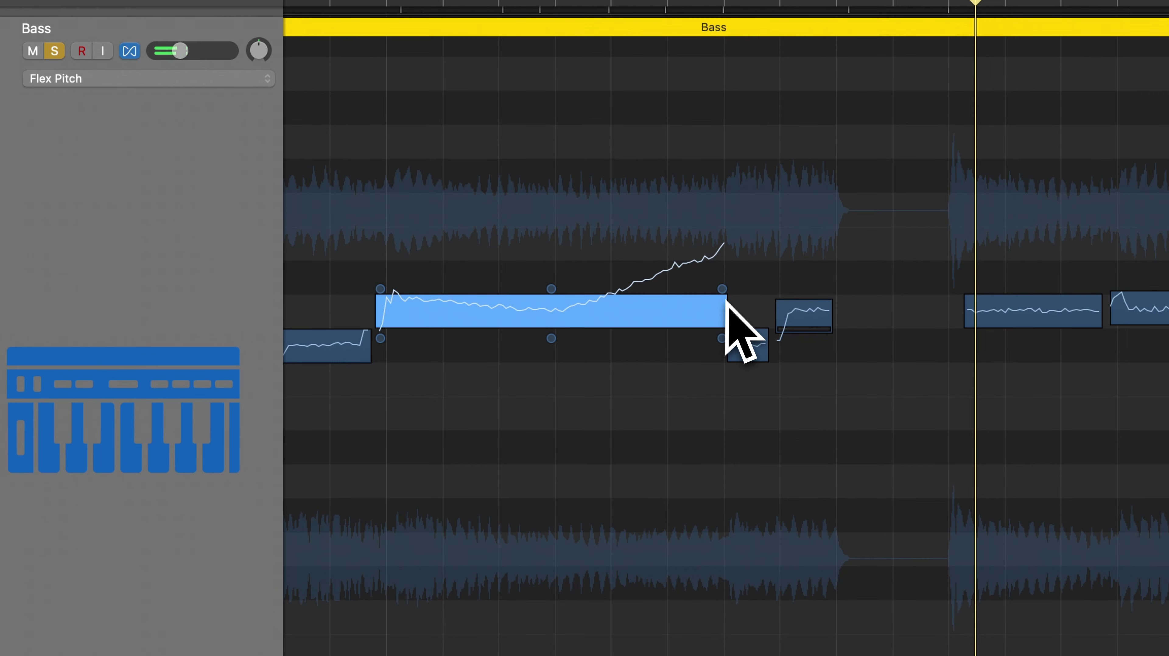
mouse_move(723, 295)
left_click_drag(723, 294, 723, 295)
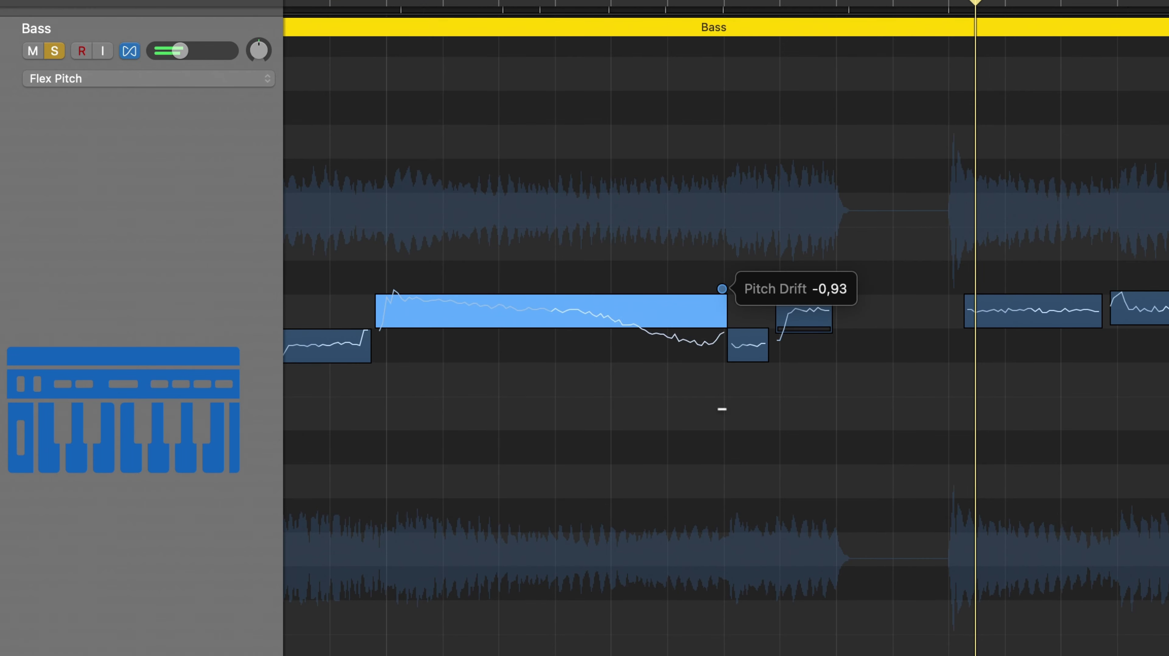
left_click_drag(723, 411, 724, 411)
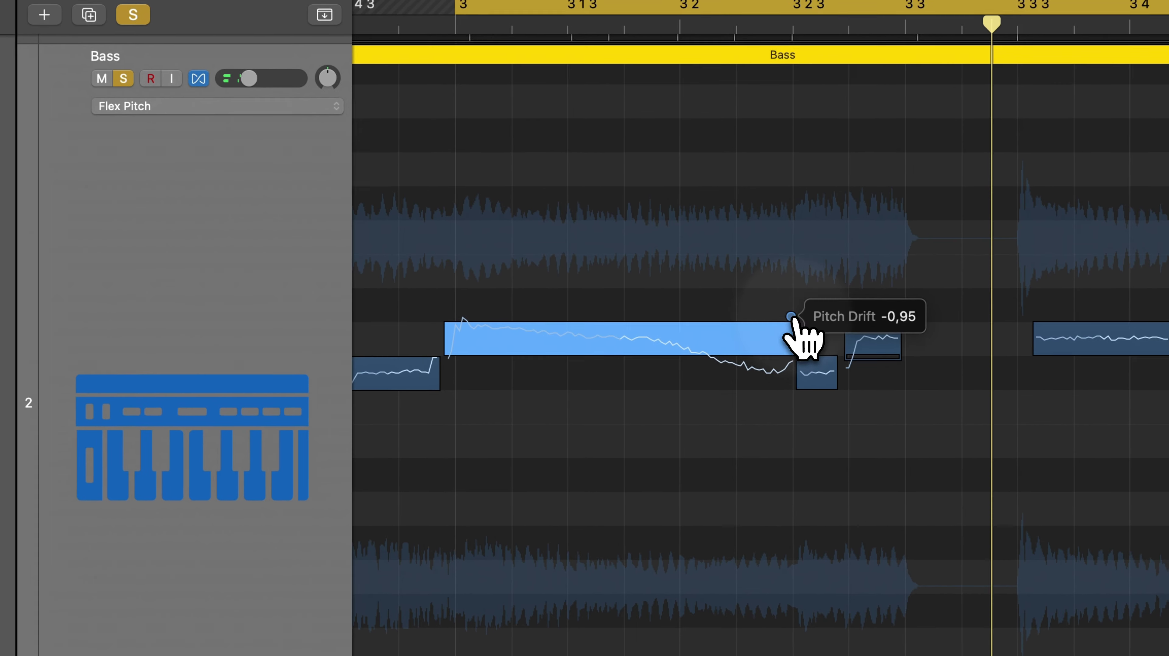
left_click_drag(722, 288, 719, 217)
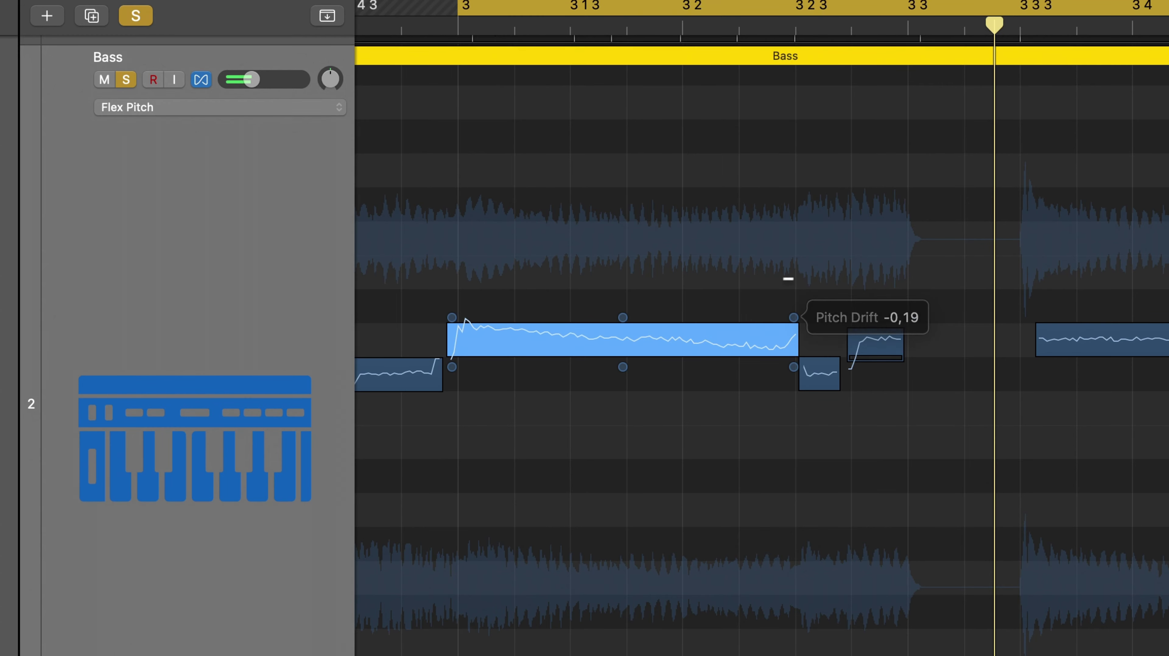
left_click(510, 382)
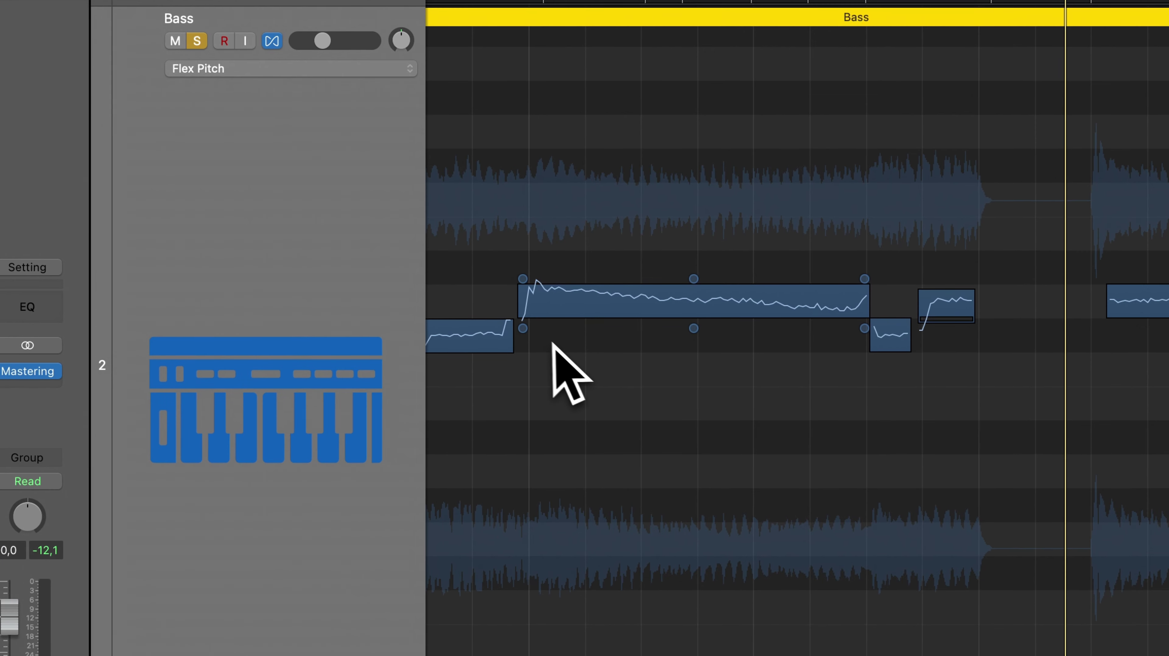
Step: Lower the Gain of the long Bass note at bar 3 to about -11.6 dB and play it back
mouse_move(452, 367)
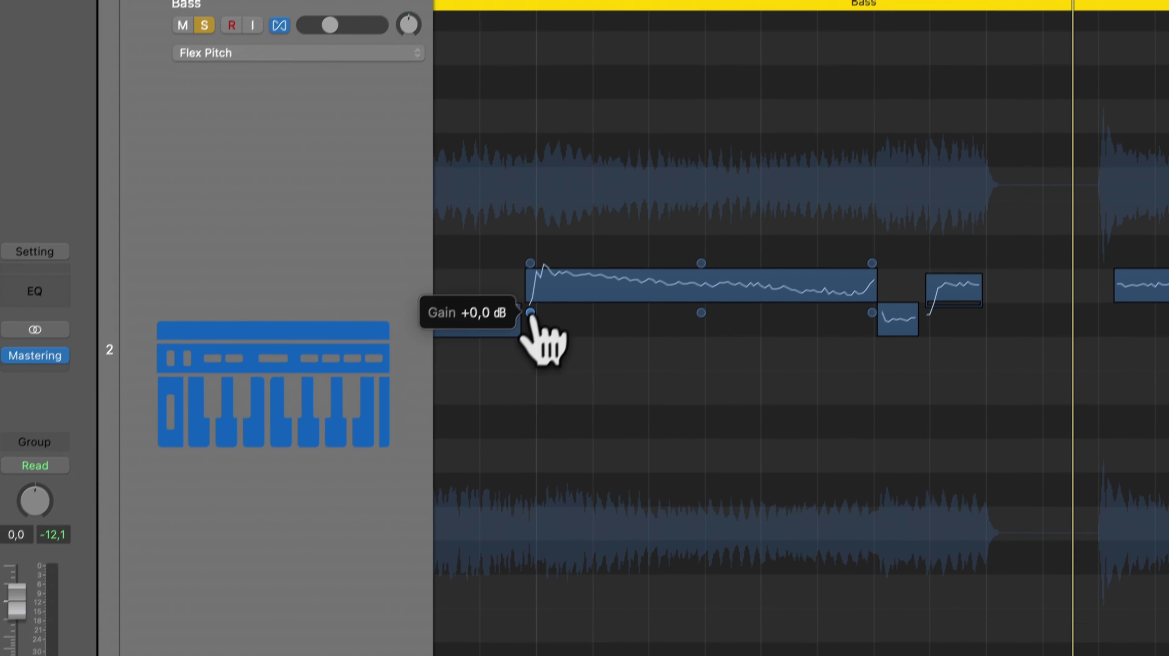
left_click_drag(522, 329, 518, 398)
left_click_drag(539, 344, 532, 375)
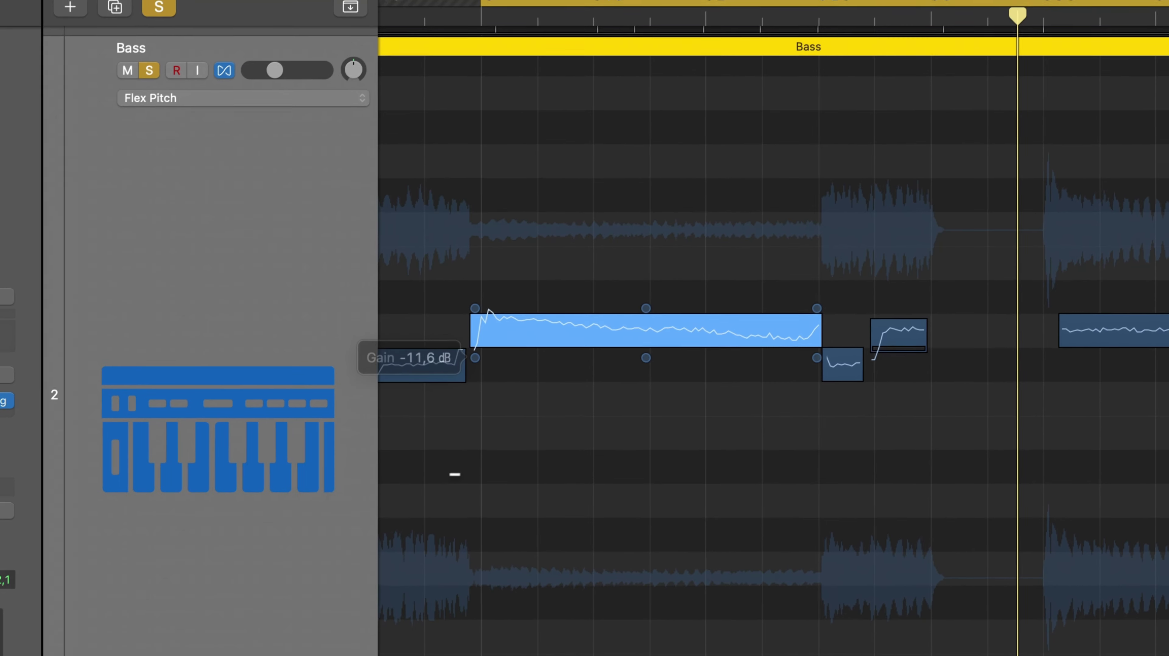
key("space")
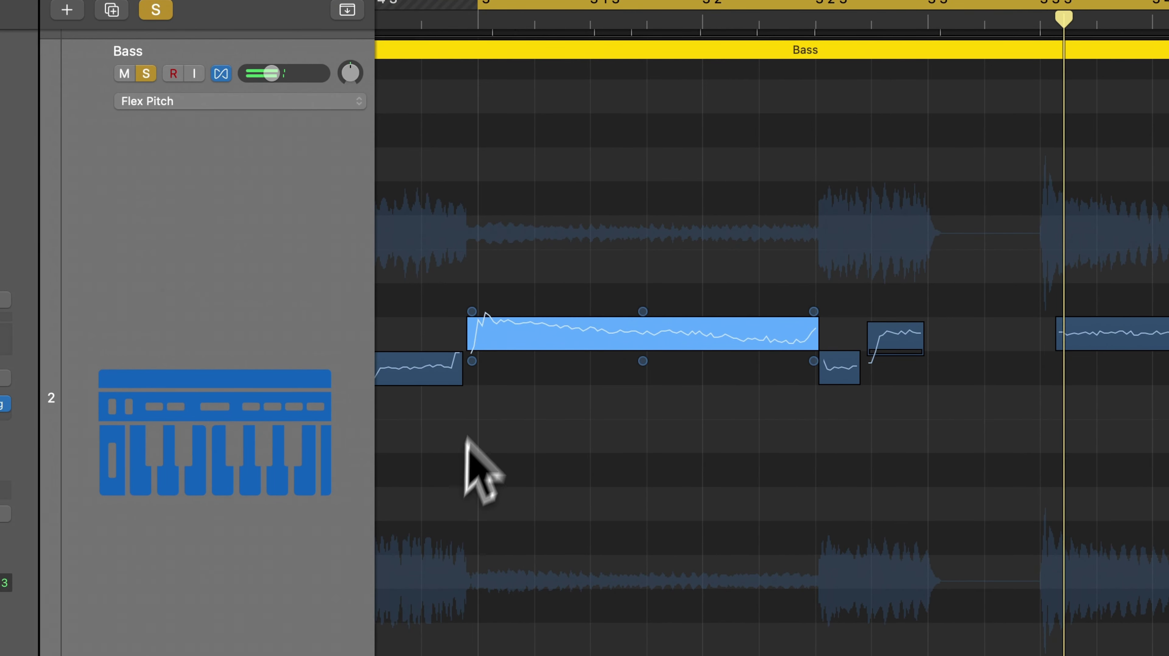
Step: Raise the bar 3 note's Gain well above the neighbouring notes, and bring it back down to about their level
left_click(473, 361)
left_click_drag(473, 361, 466, 276)
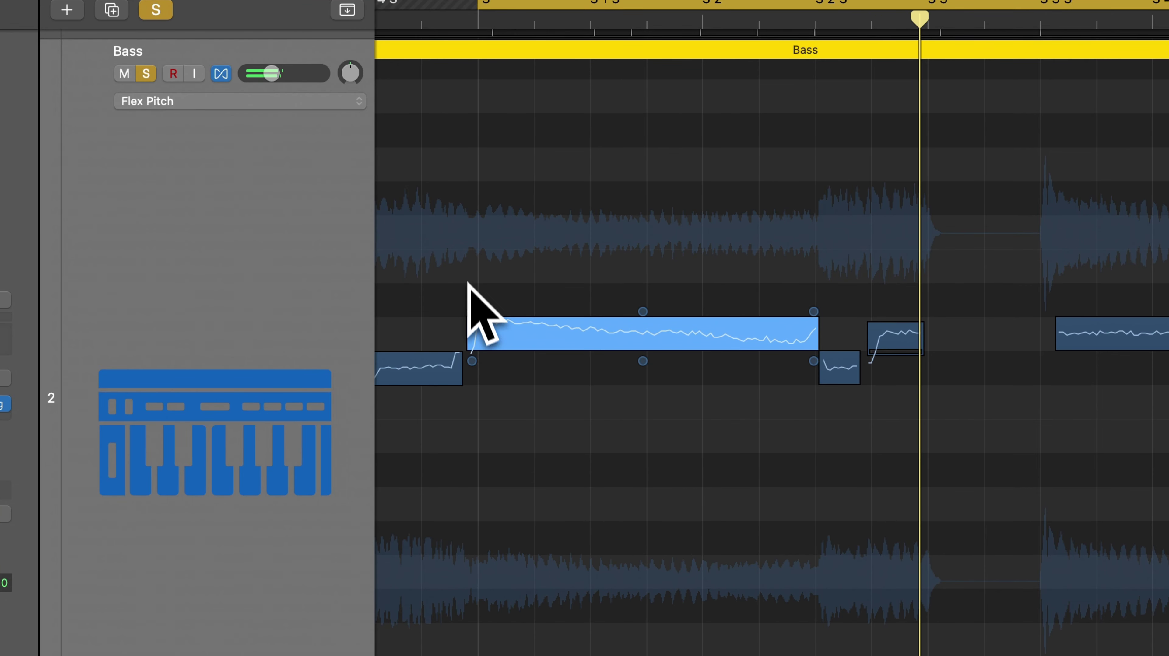
left_click_drag(472, 361, 469, 255)
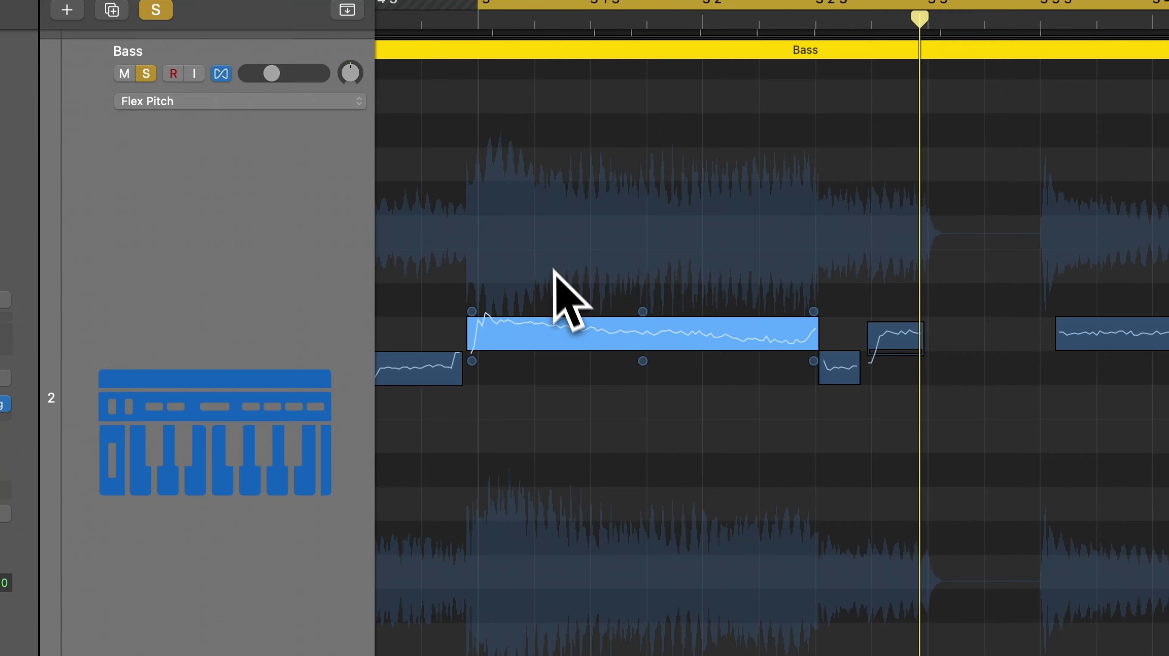
left_click(476, 374)
left_click_drag(473, 363, 471, 410)
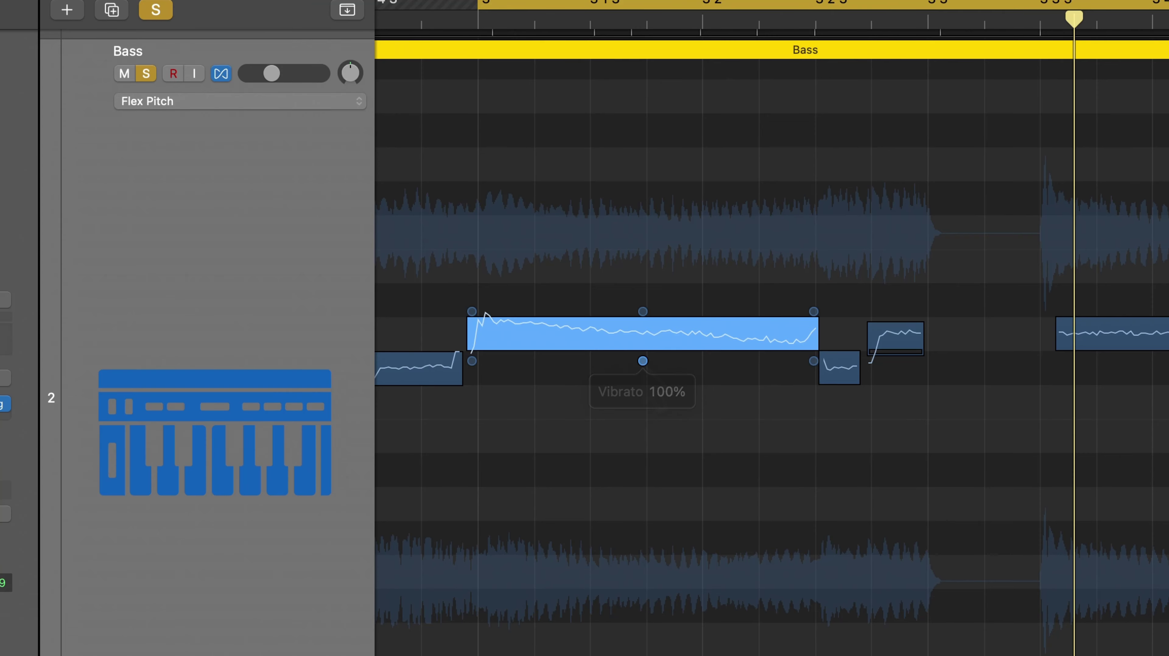
Step: Try exaggerated Vibrato in both directions on the bar 3 note, including -200%, with playback, and reduce it to about 4%
mouse_move(643, 363)
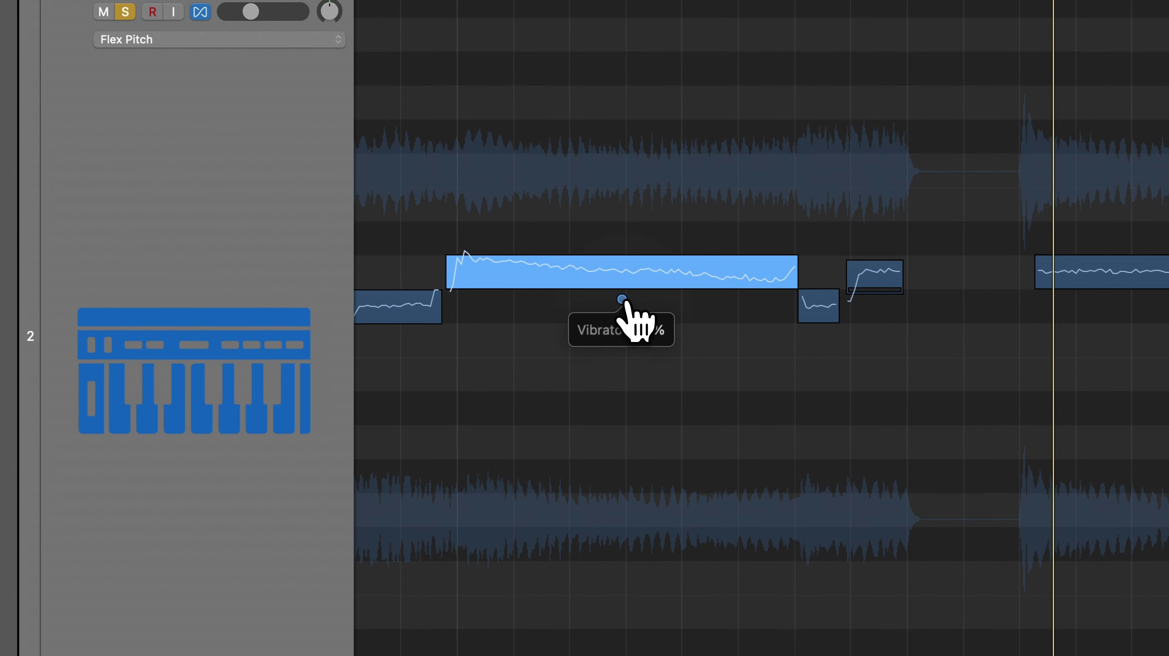
left_click_drag(626, 303, 617, 452)
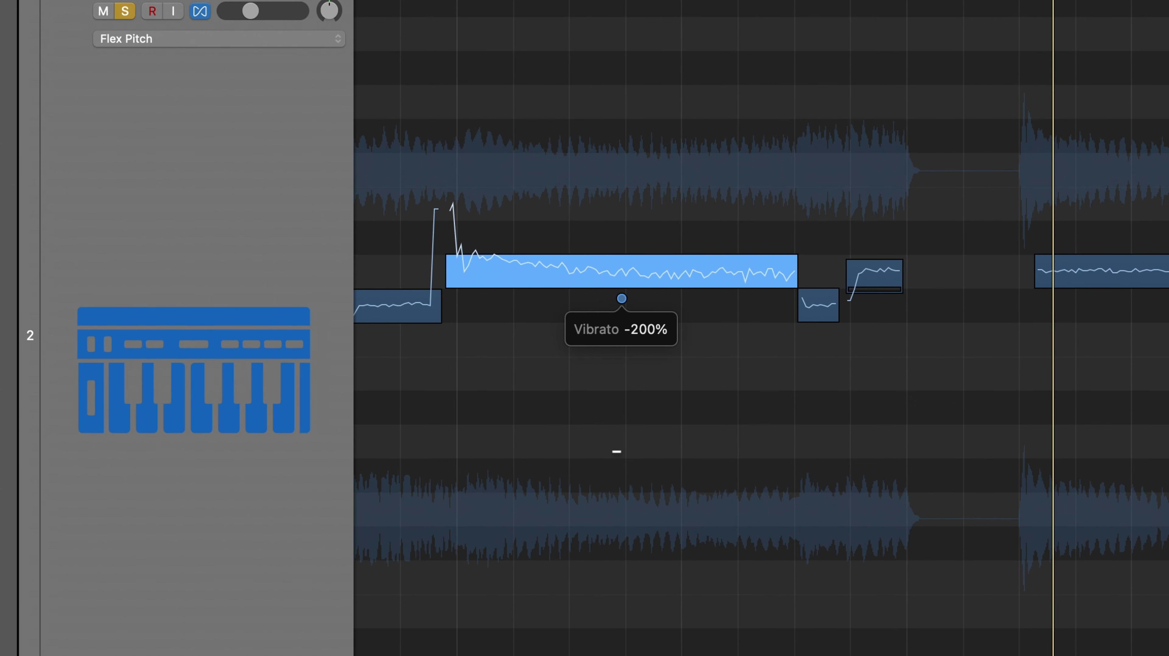
key("space")
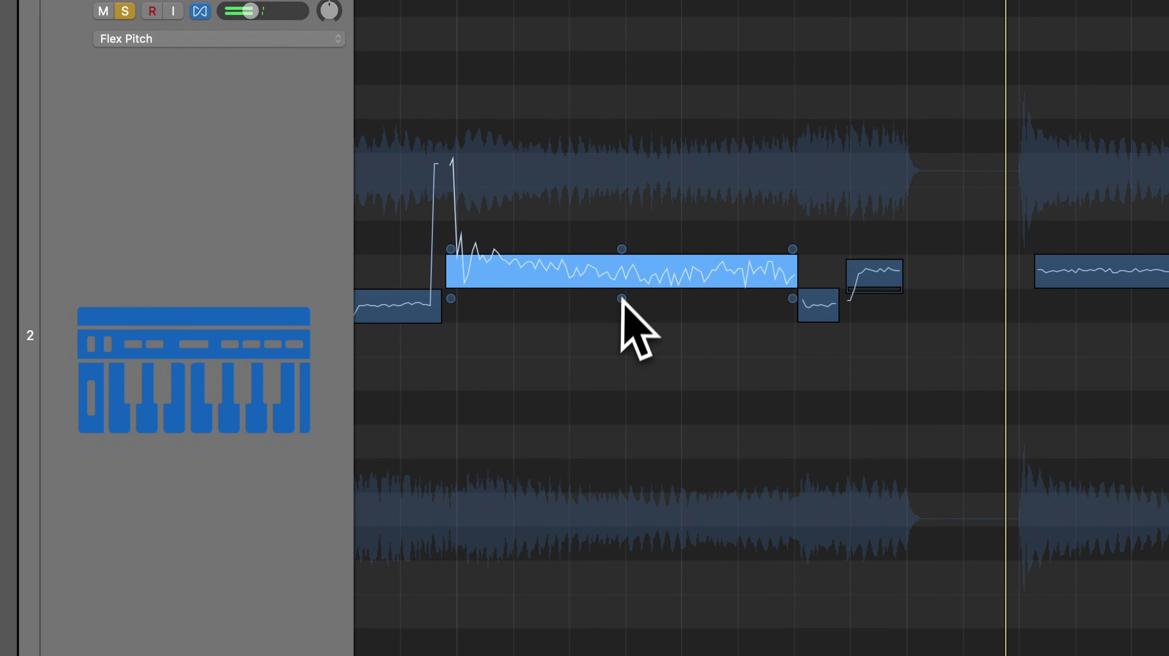
mouse_move(622, 299)
left_mouse_down()
mouse_move(621, 264)
mouse_move(621, 295)
left_mouse_up()
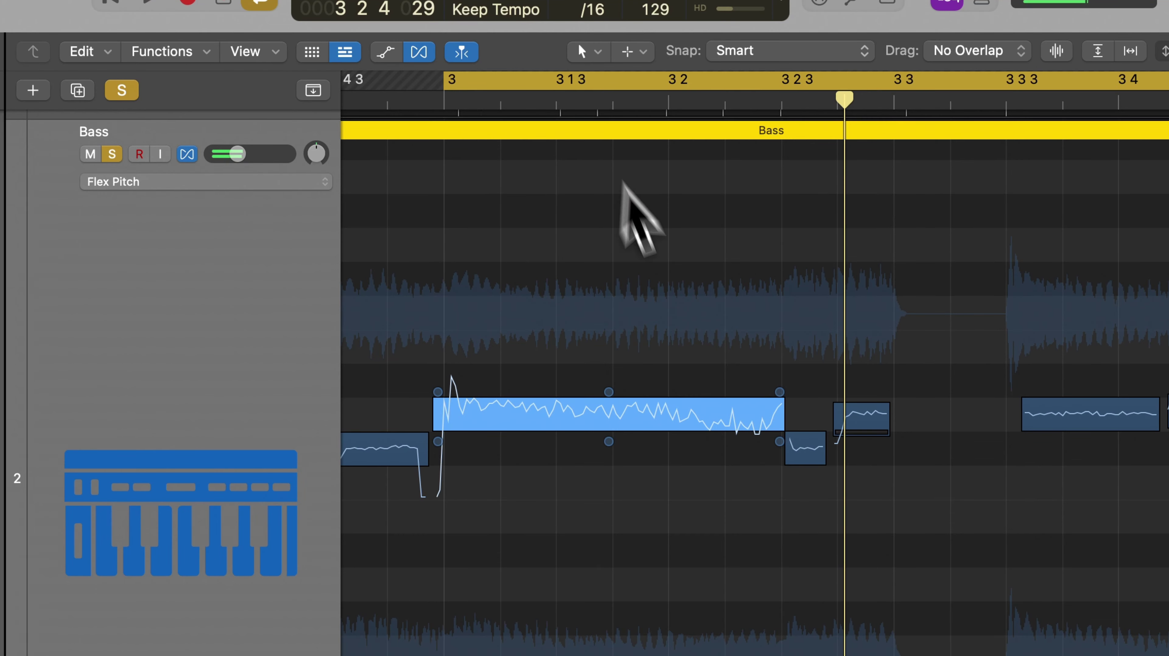
left_click_drag(609, 441, 605, 596)
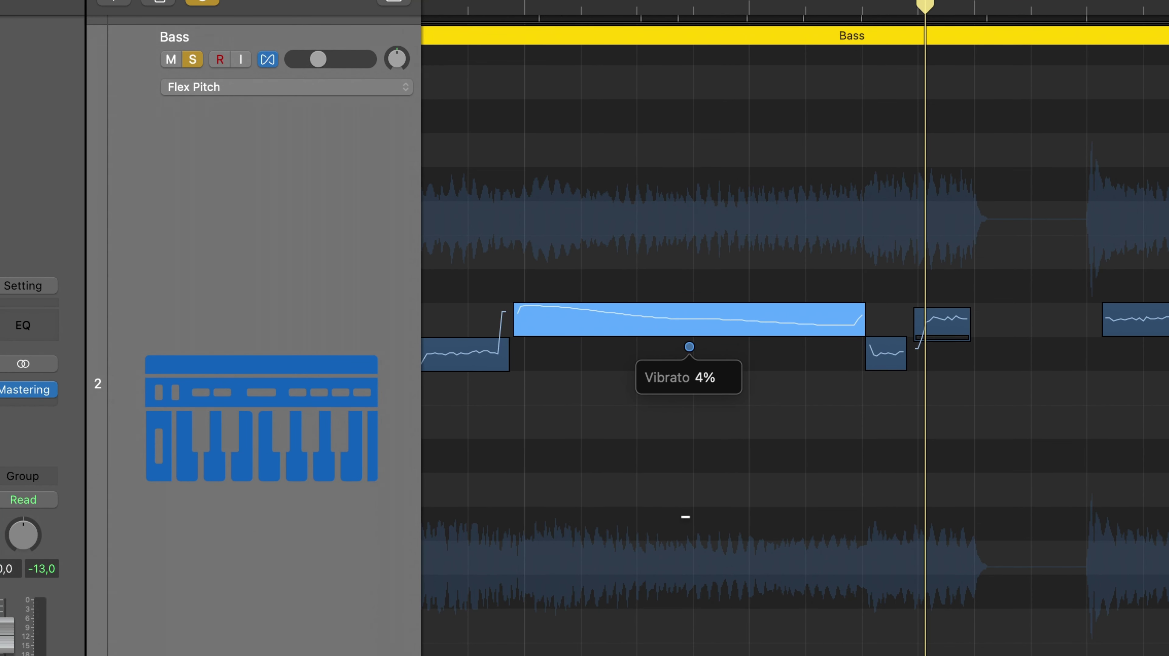
left_click_drag(684, 519, 692, 542)
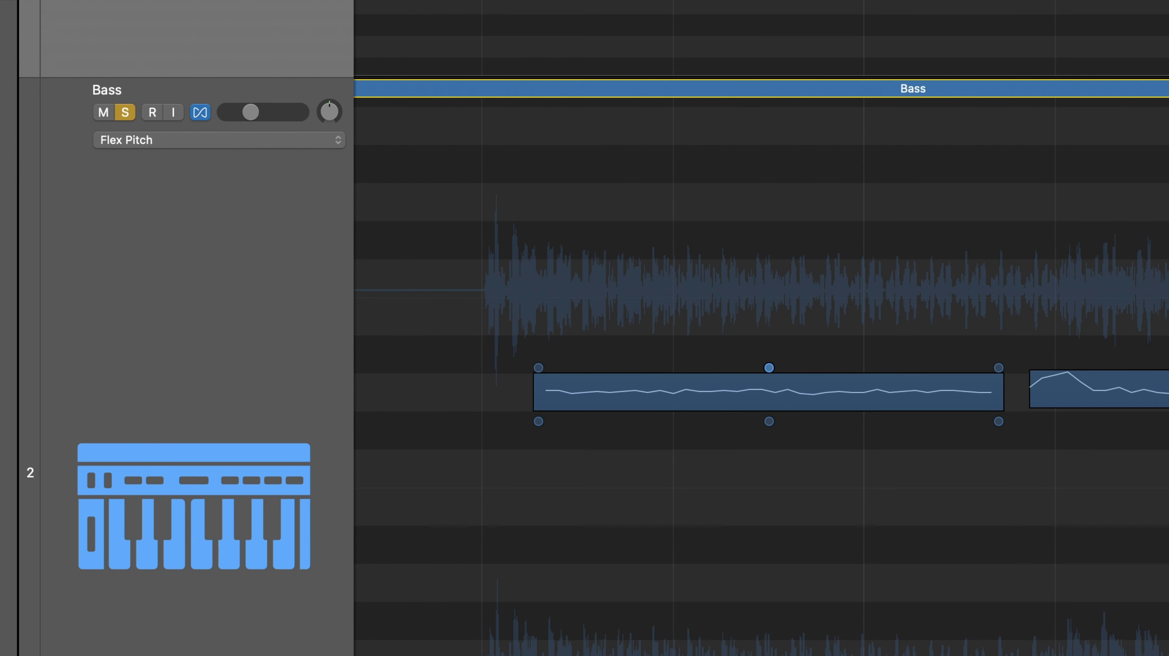
Step: Try Fine Pitch changes up and down on the bar 3 Bass note, and lower the whole note by two semitones with playback
left_click_drag(769, 368, 775, 291)
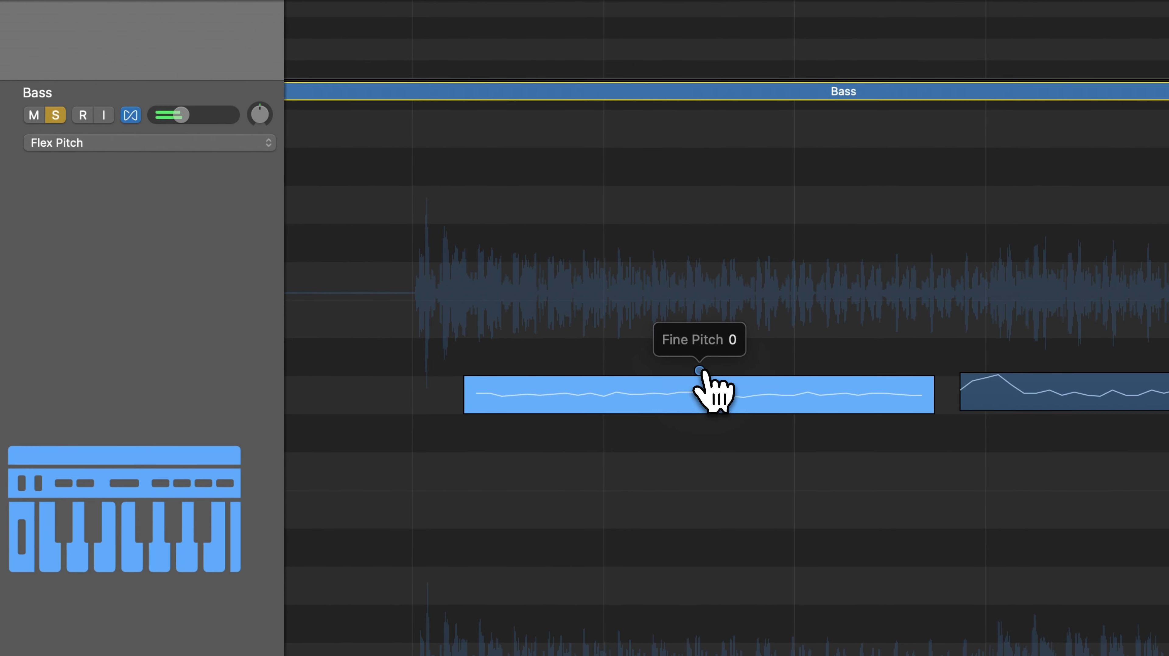
left_click_drag(704, 294, 696, 392)
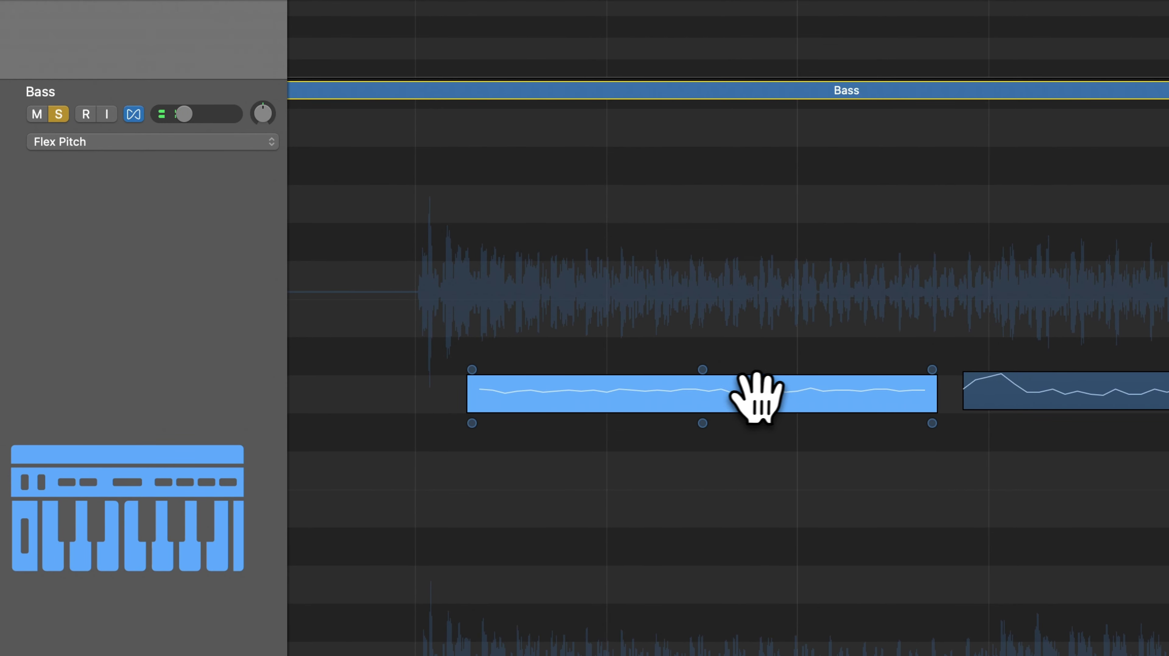
left_click(766, 395)
left_click_drag(766, 394, 757, 482)
key("space")
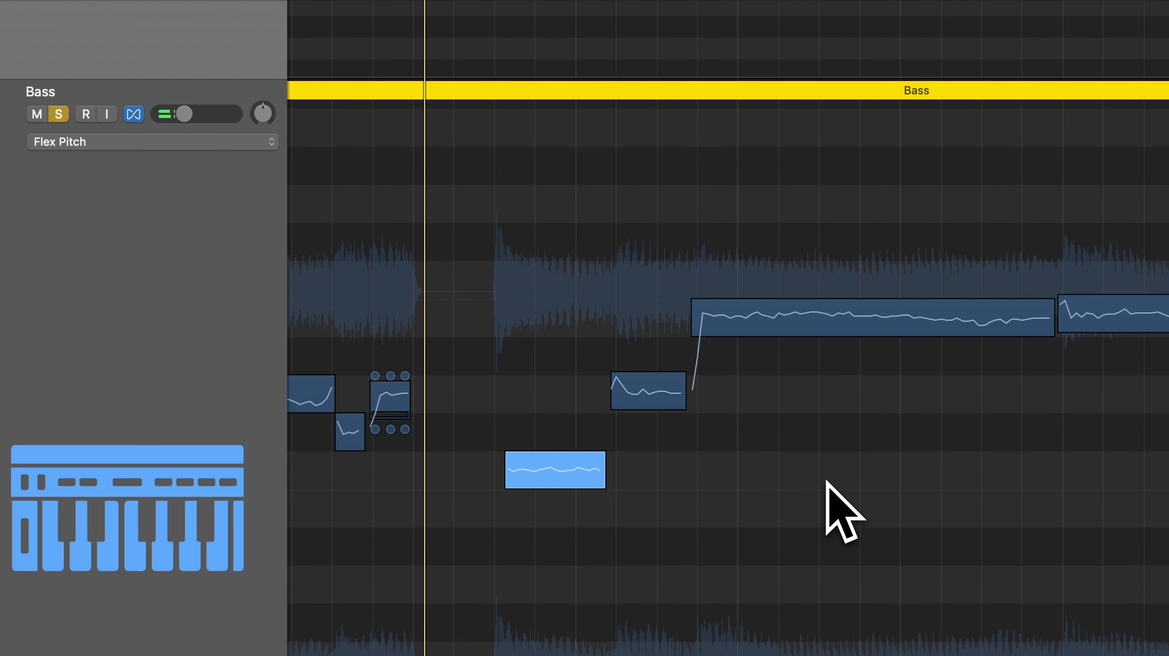
key("super+z")
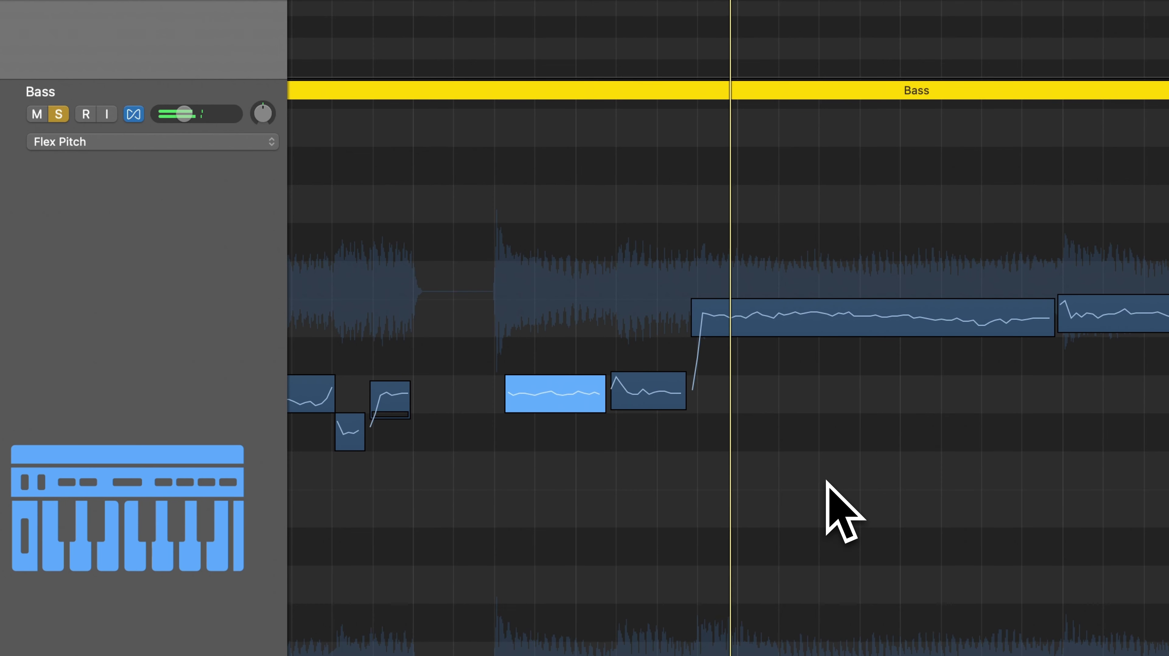
key("super+shift+z")
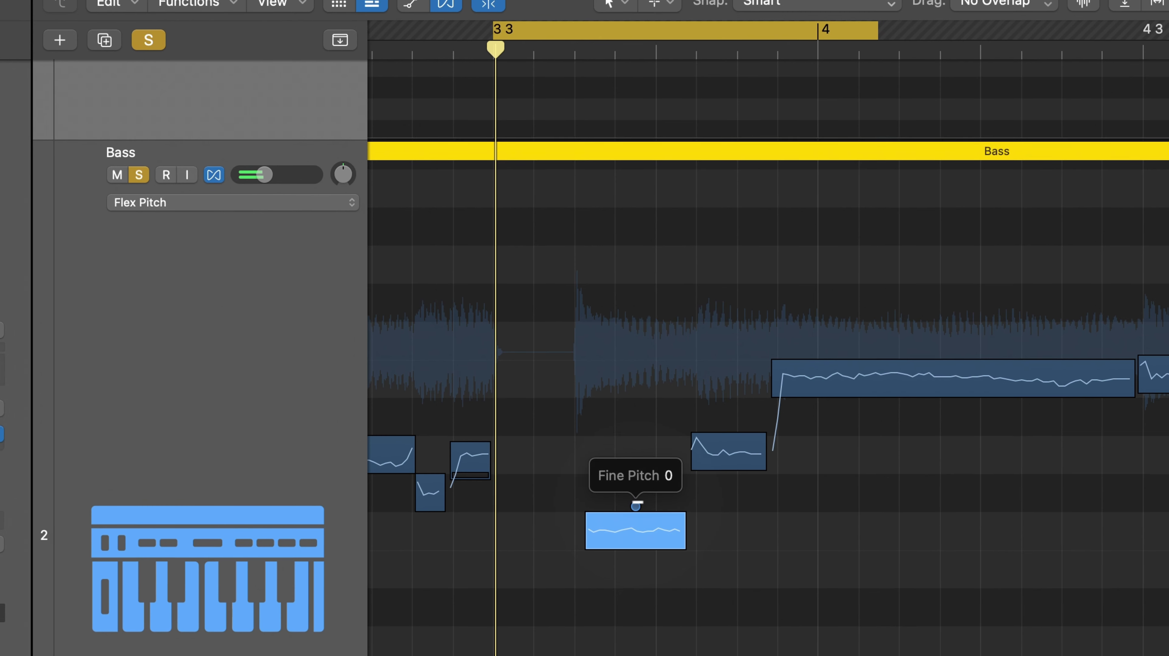
Step: Try Fine Pitch values of about -4, -8 and -7 on the bar 3 Bass note, raise it slightly and play it back
mouse_move(636, 505)
left_mouse_down()
mouse_move(636, 491)
mouse_move(636, 518)
mouse_move(637, 508)
left_mouse_up()
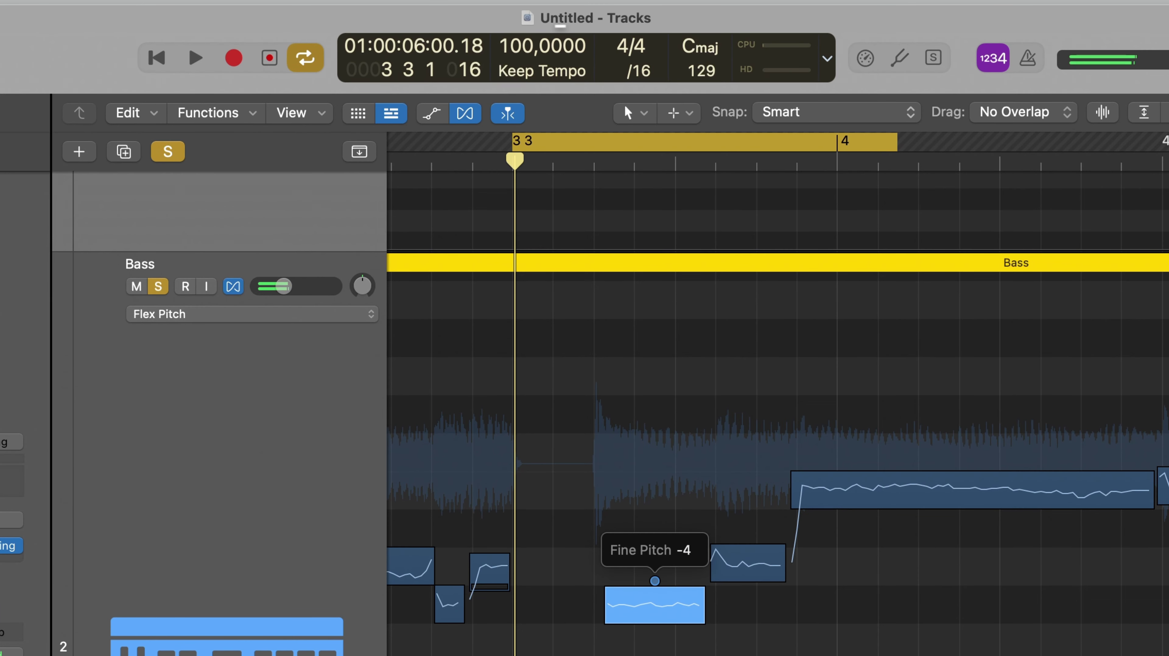
left_click_drag(654, 581, 654, 582)
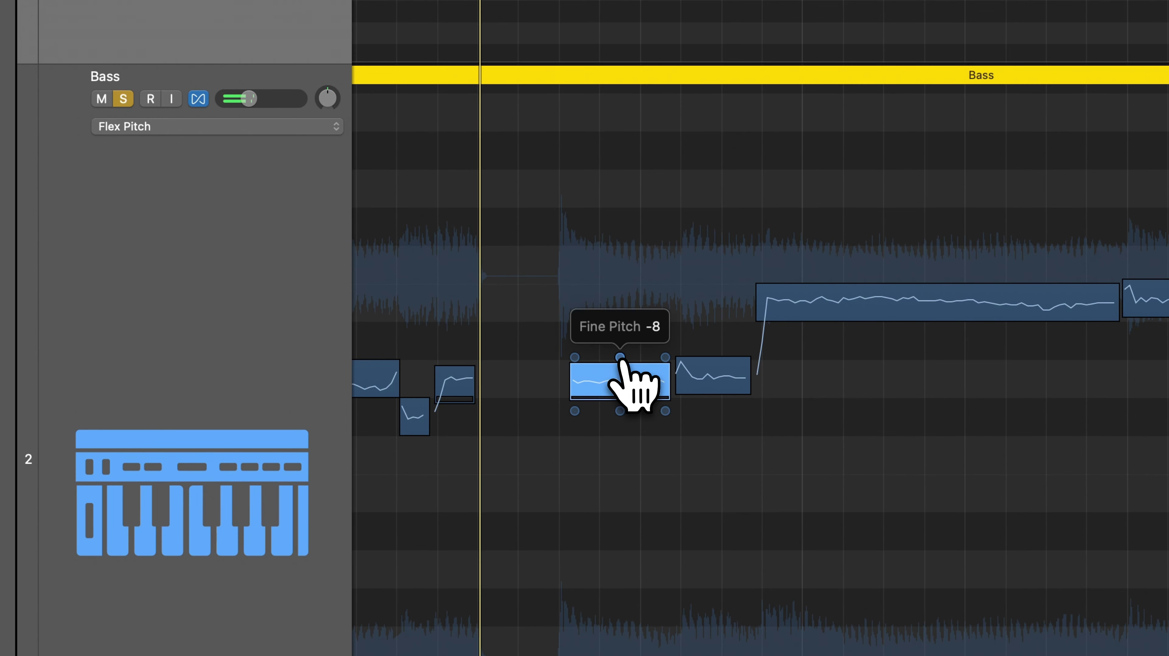
left_click_drag(619, 358, 620, 357)
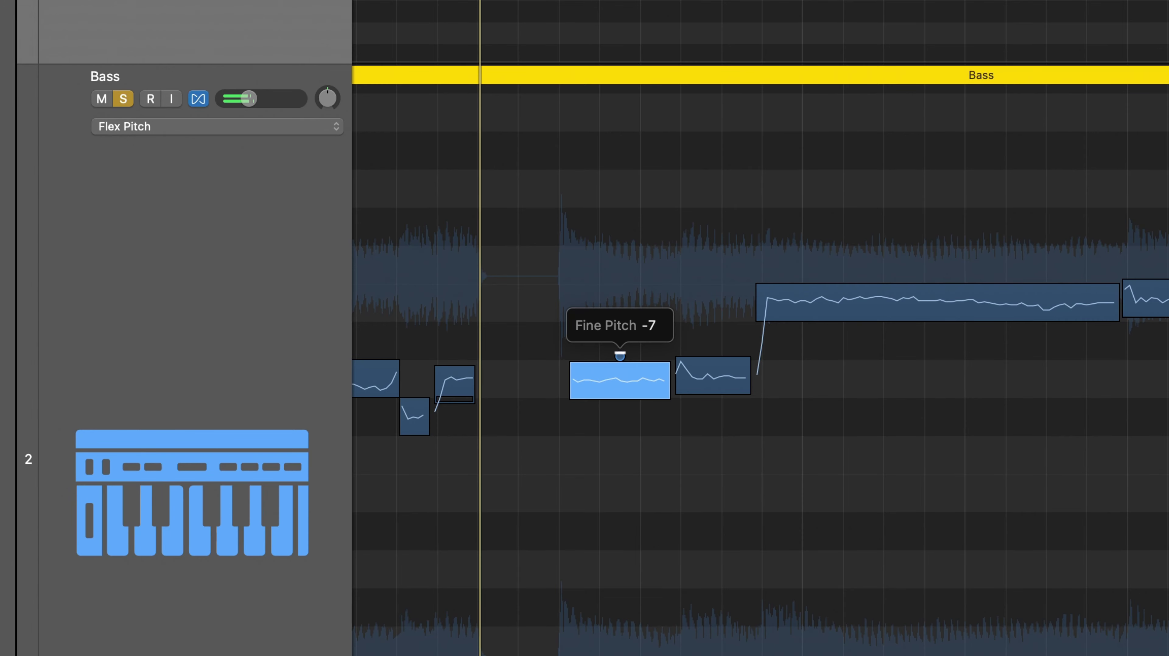
left_click_drag(616, 309, 616, 308)
key("space")
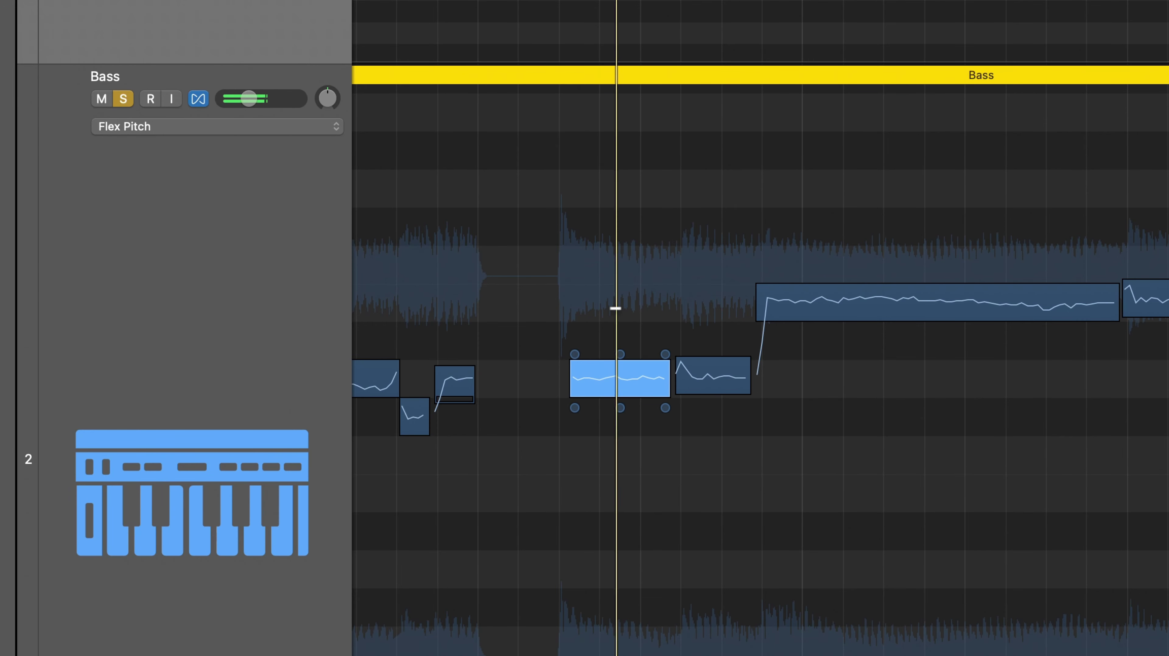
key("space")
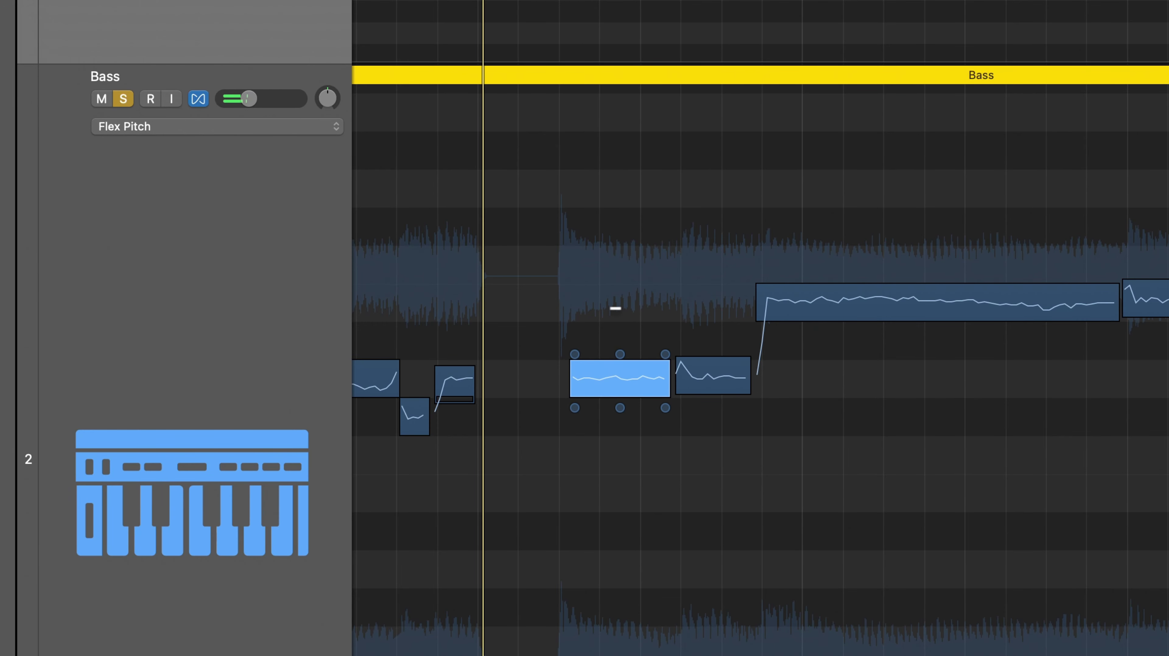
Step: Solo the Vox track around position 3 3
key("super+Right")
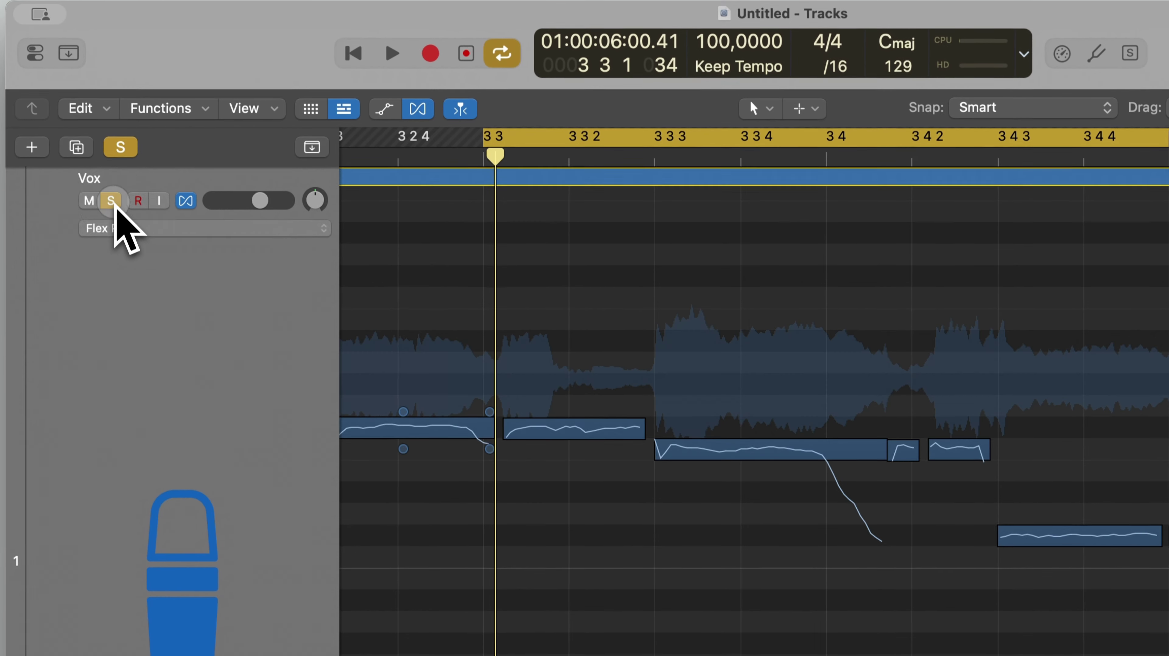
left_click(111, 204)
left_click(111, 203)
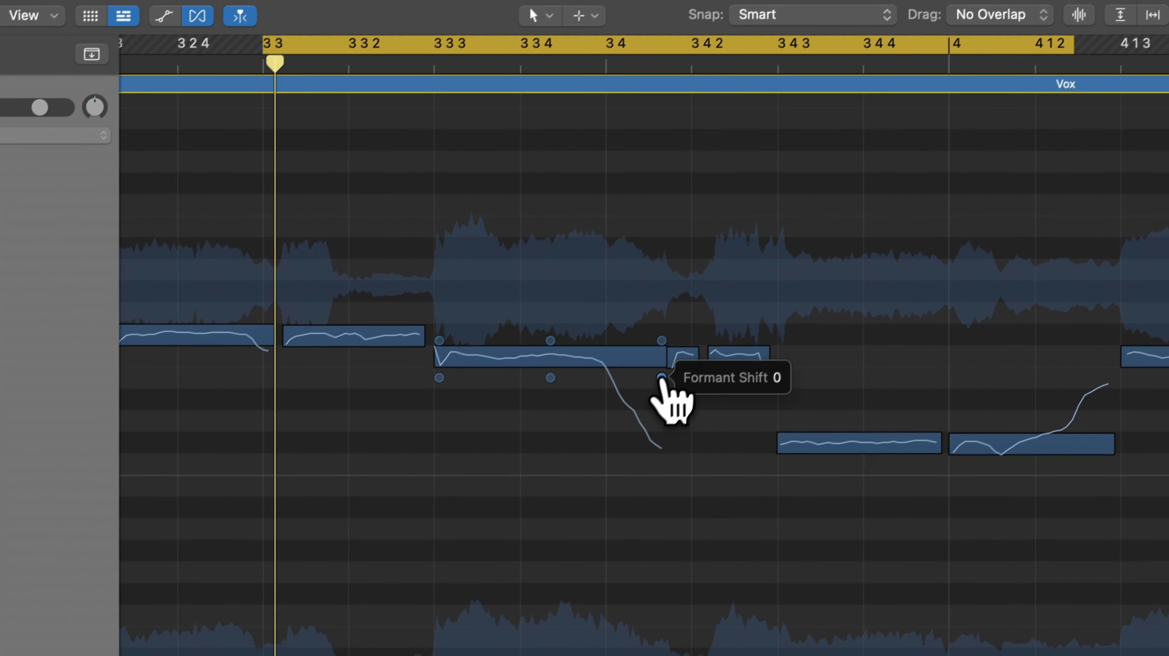
Step: Try raising the Formant Shift of the long Vox note at 3 3 3 above 0, with playback
left_click_drag(681, 358, 619, 189)
key("space")
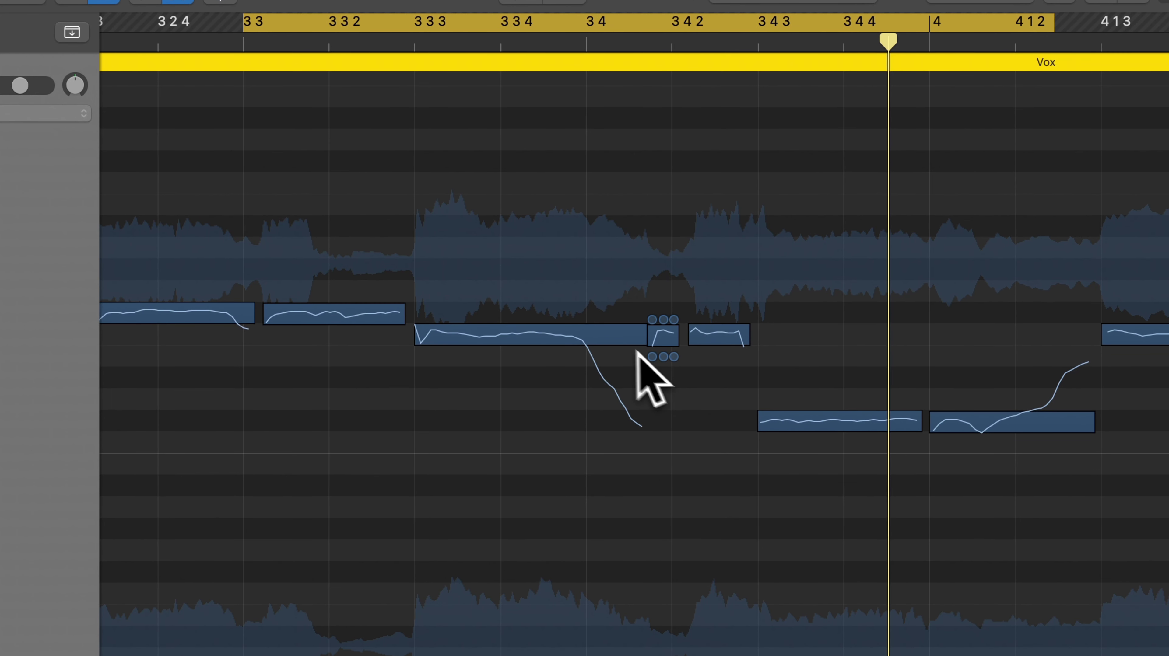
left_click(610, 364)
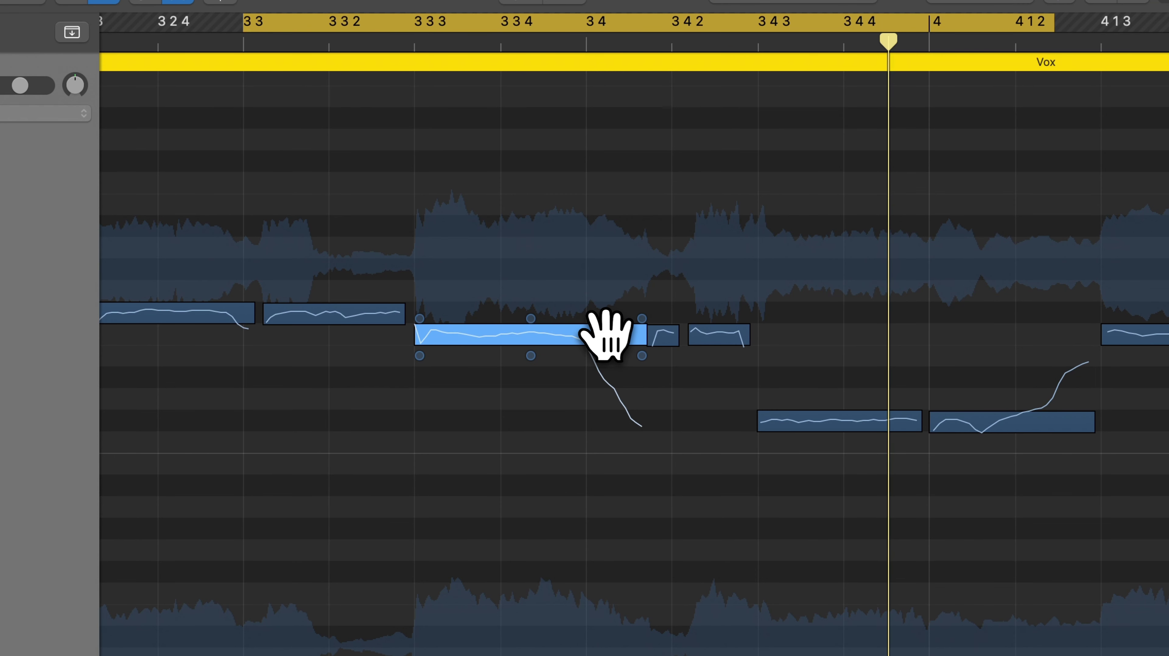
mouse_move(642, 356)
left_mouse_down()
mouse_move(642, 368)
mouse_move(641, 358)
left_mouse_up()
key("space")
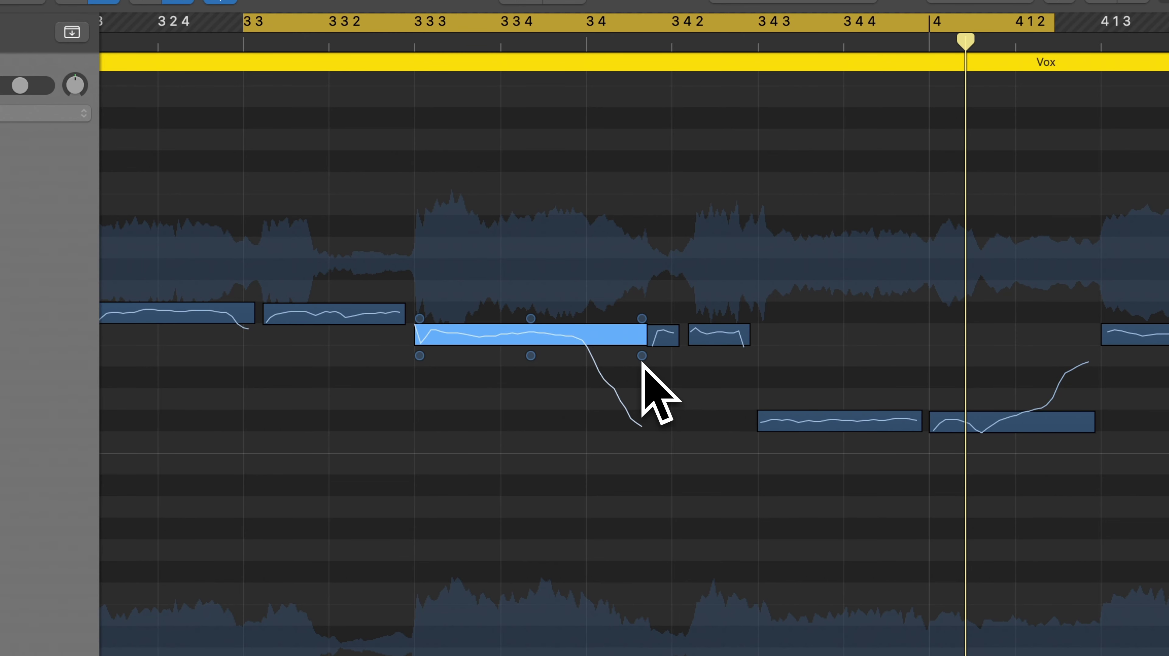
left_click_drag(642, 357, 634, 241)
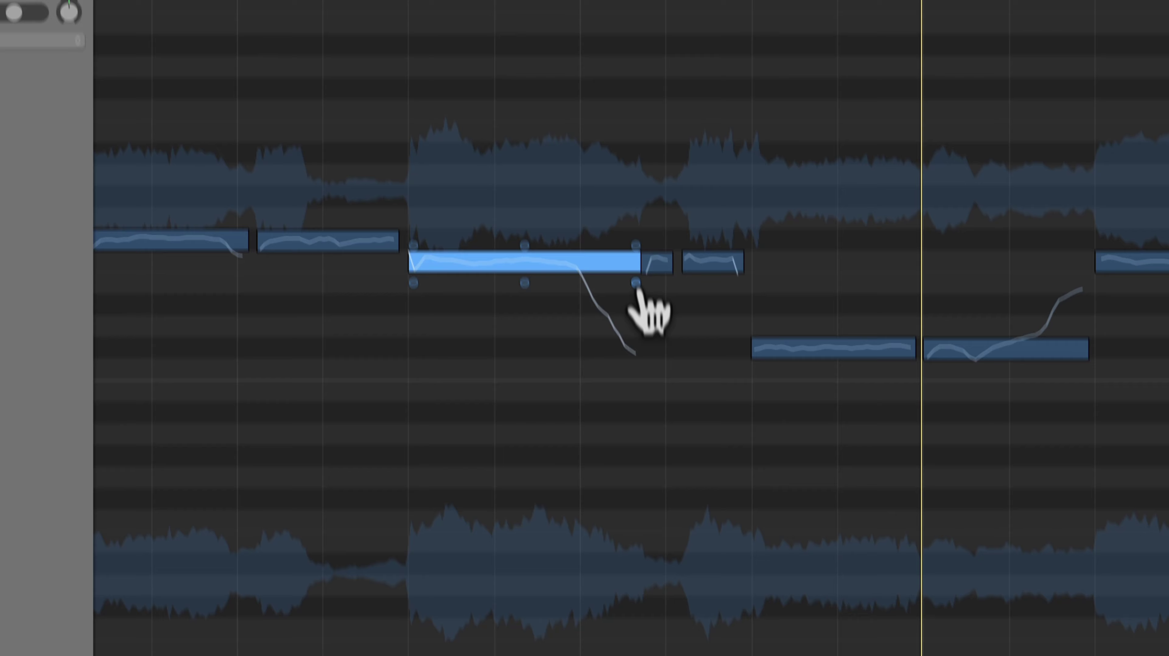
Step: Lower the Formant Shift of the Vox note at 3 3 3 to about -308 and -316, with playback
left_click_drag(642, 356, 628, 605)
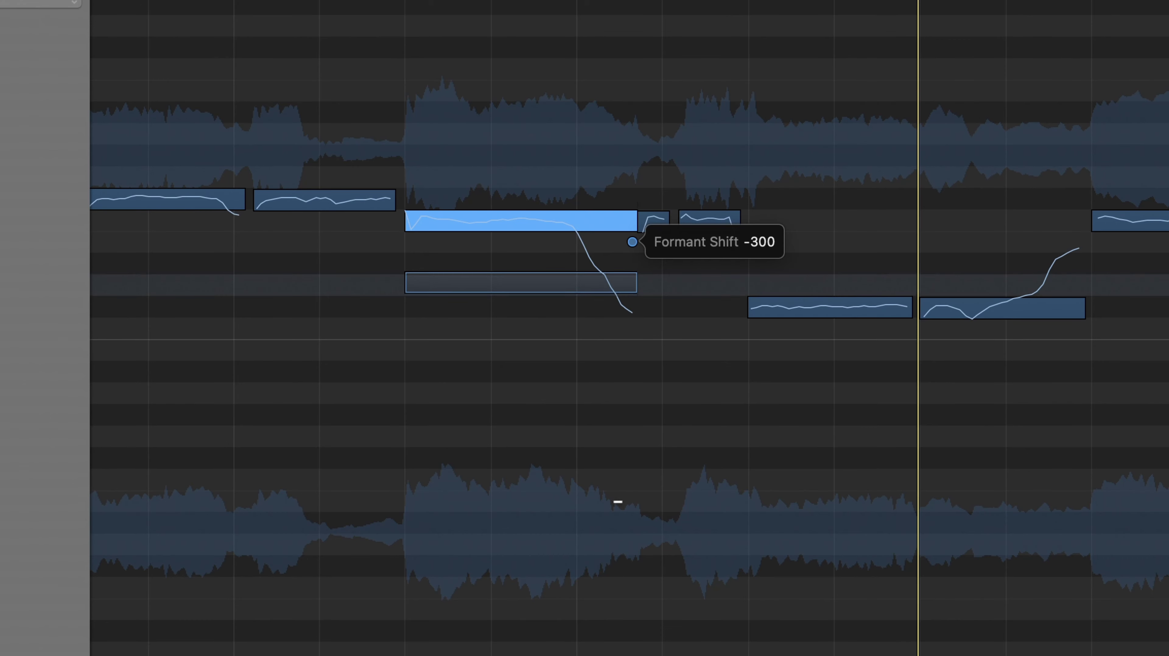
left_click_drag(633, 242, 633, 242)
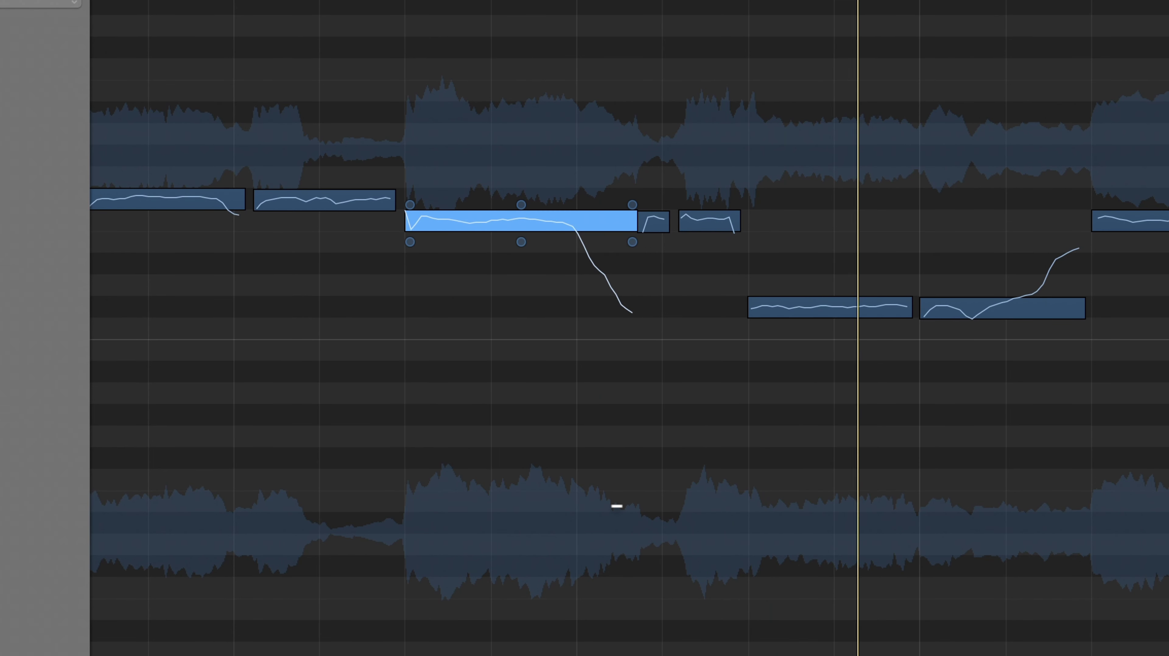
mouse_move(634, 243)
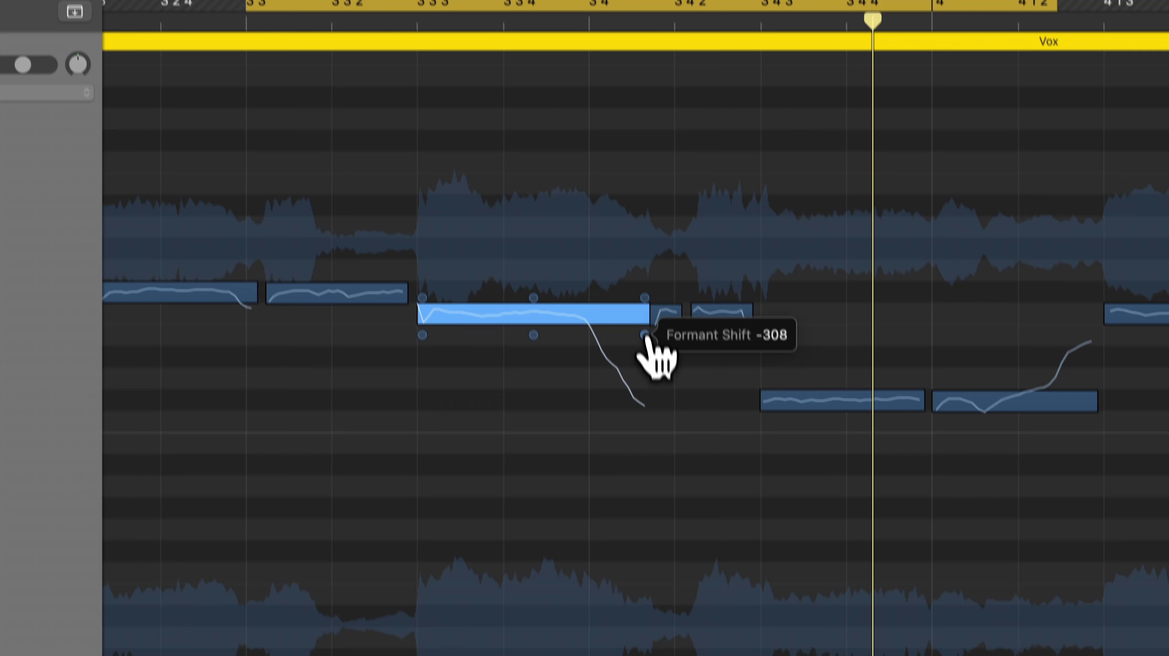
left_click_drag(633, 242, 634, 254)
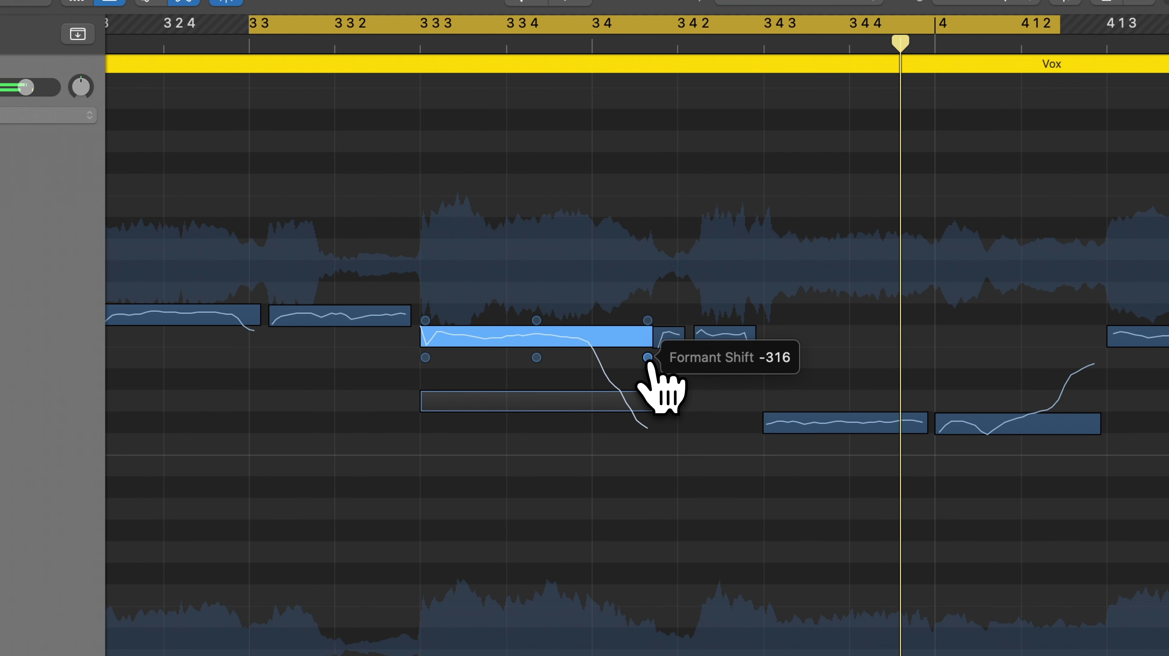
Step: Return the Vox note's Formant Shift to near 0, try moving the note three semitones down with playback, and undo the move
left_click_drag(648, 358, 626, 201)
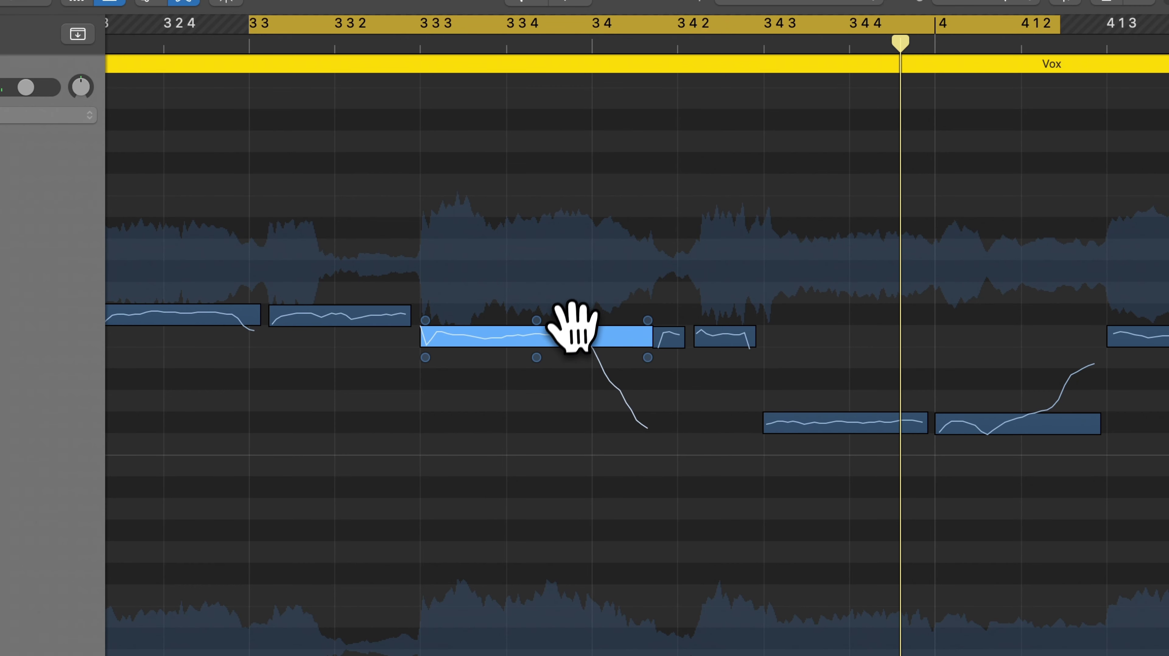
left_click_drag(572, 328, 572, 408)
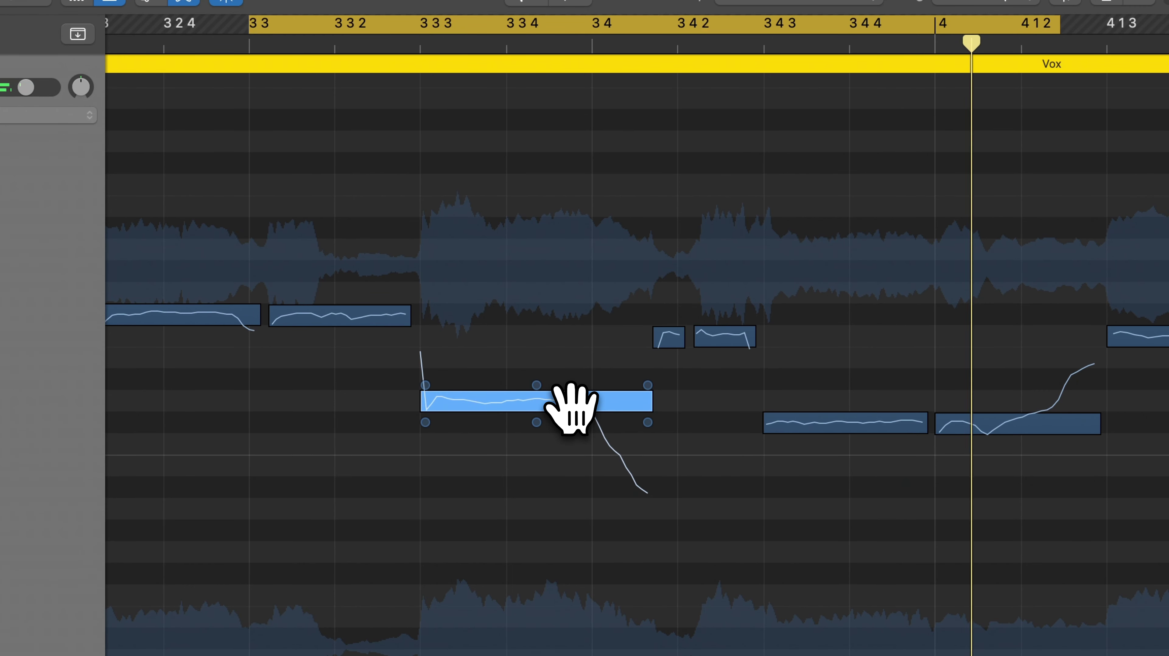
key("super+z")
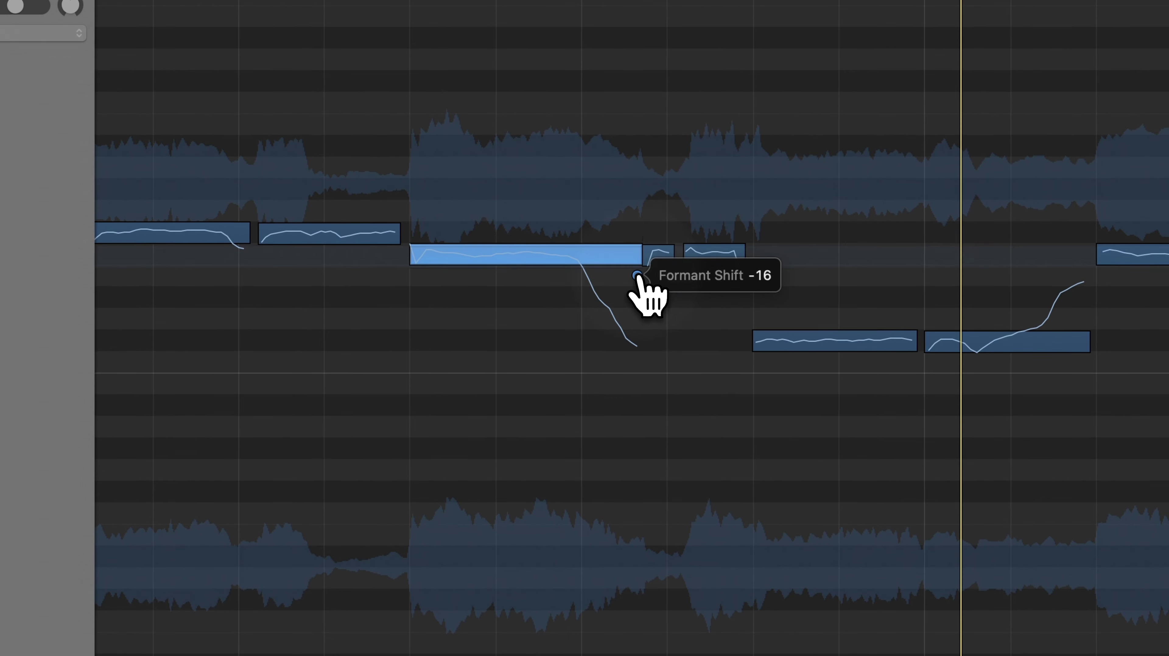
Step: Lower the Formant Shift of the Vox note at 3 3 3 again to about -292 and play it back
left_click_drag(648, 355, 633, 489)
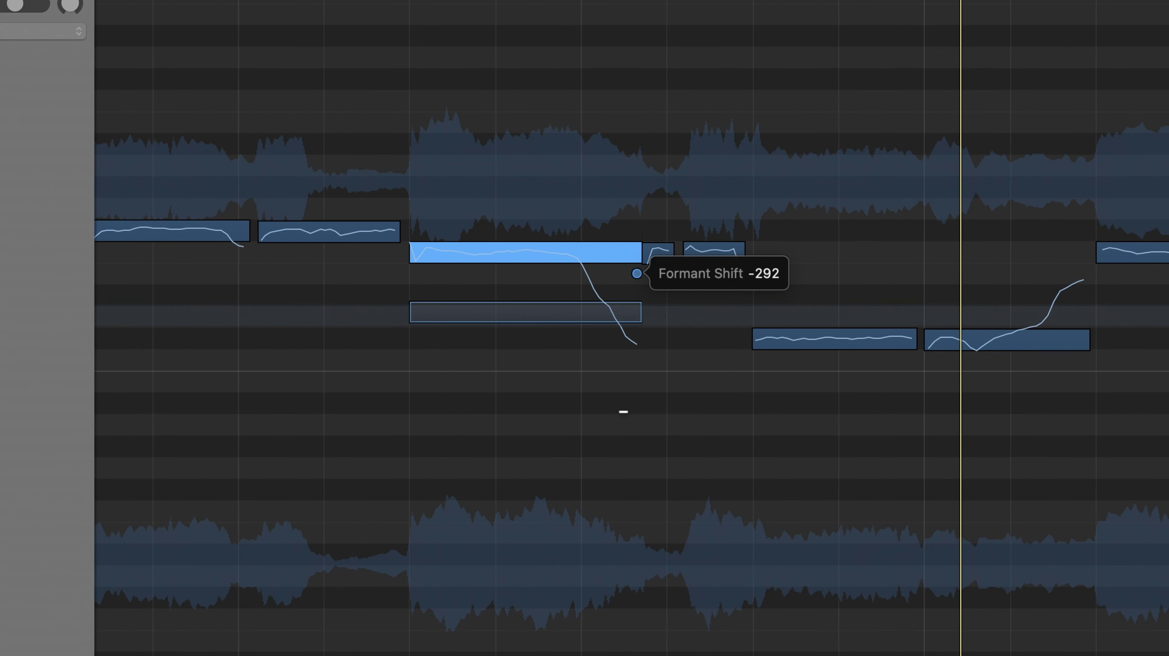
left_click_drag(621, 423, 621, 423)
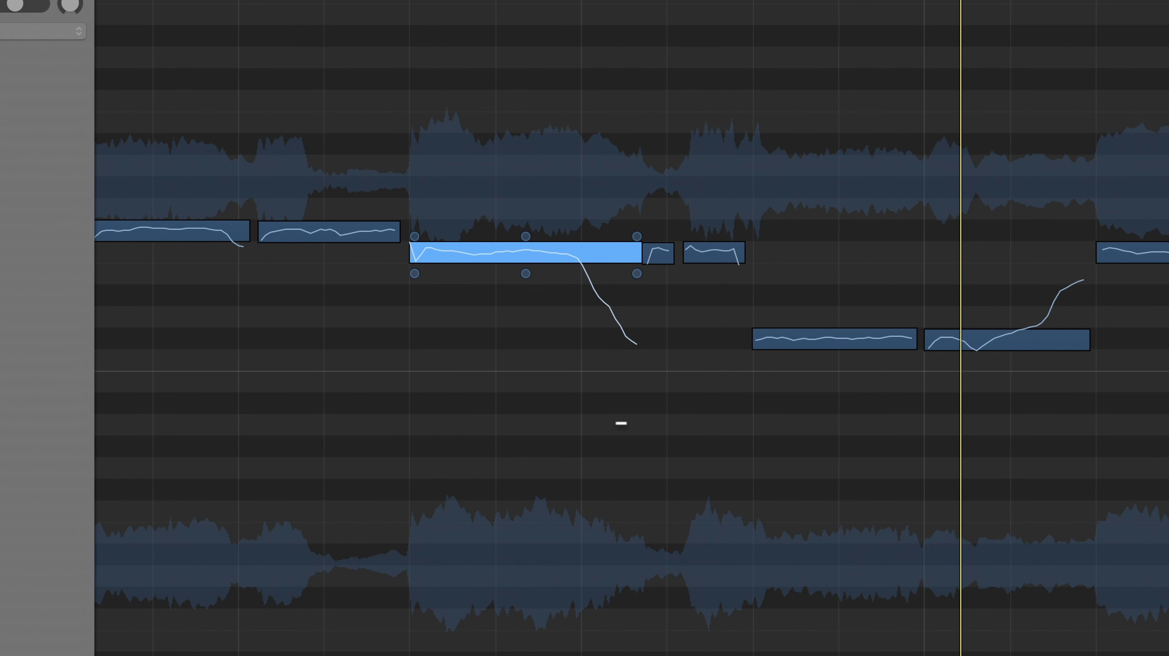
key("space")
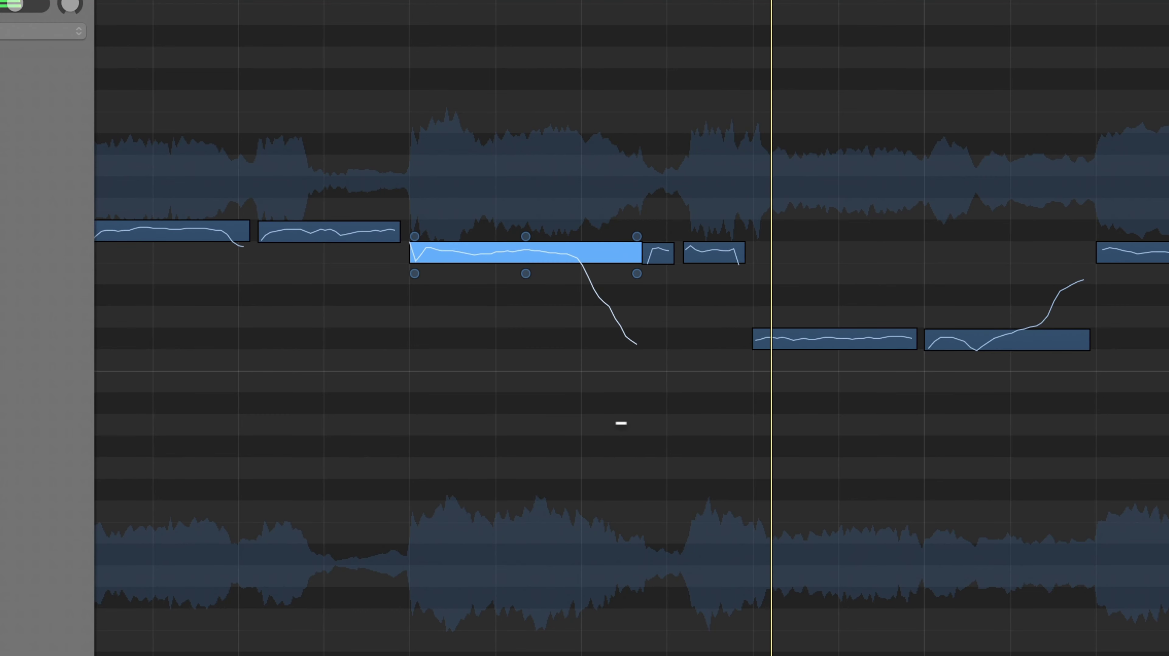
key("space")
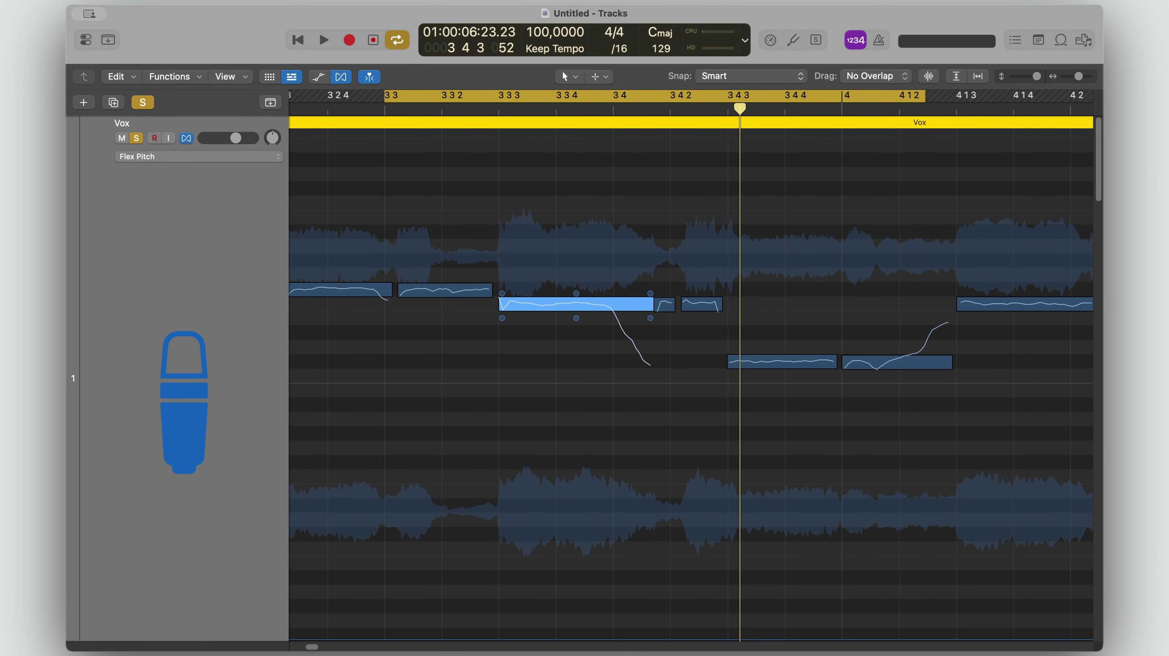
Step: Try lengthening the short Vox note at 3 4 2 by extending its end toward the following note, and play it back
left_click_drag(630, 274, 809, 453)
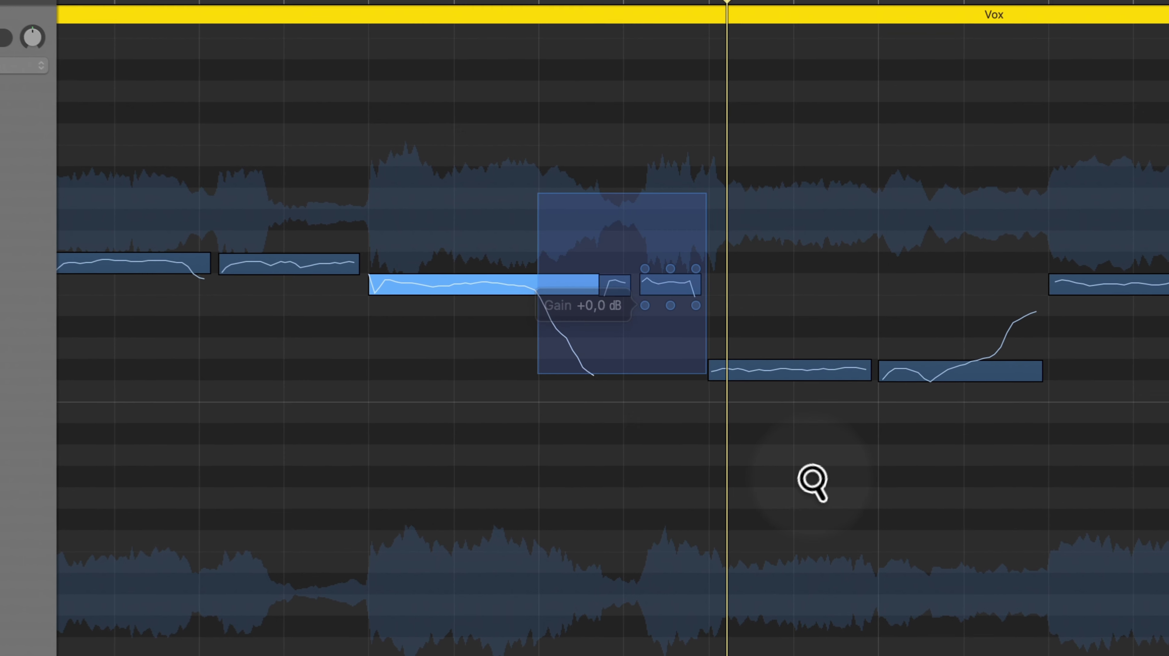
left_click(712, 259)
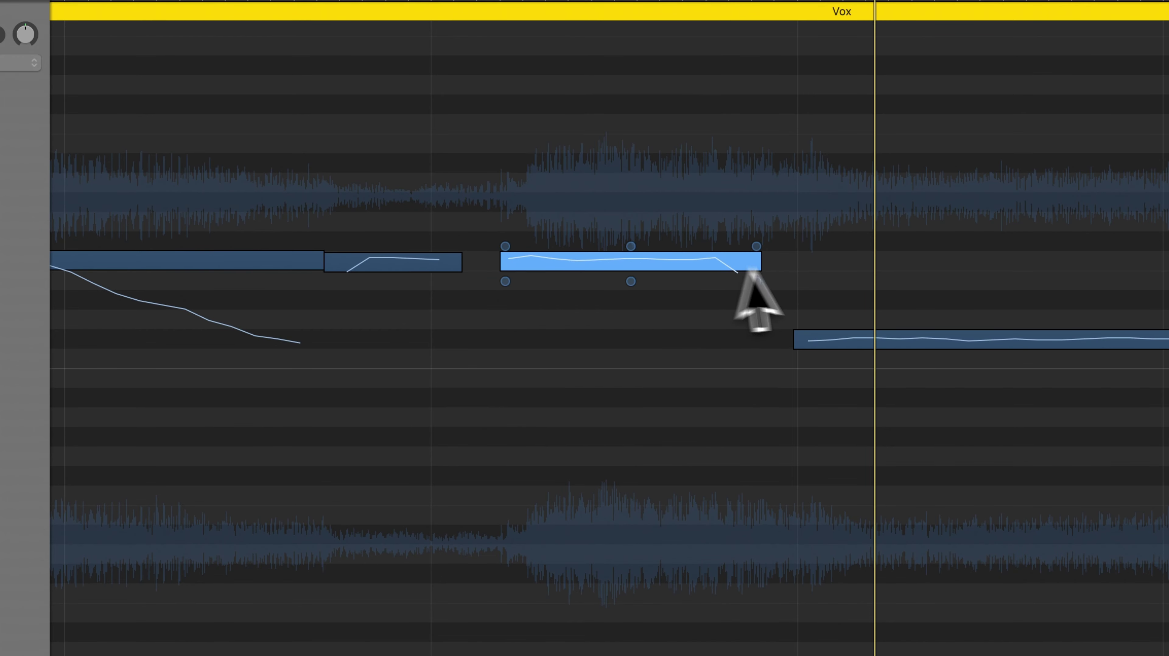
left_click_drag(758, 263, 833, 277)
scroll(750, 382, "down", 10)
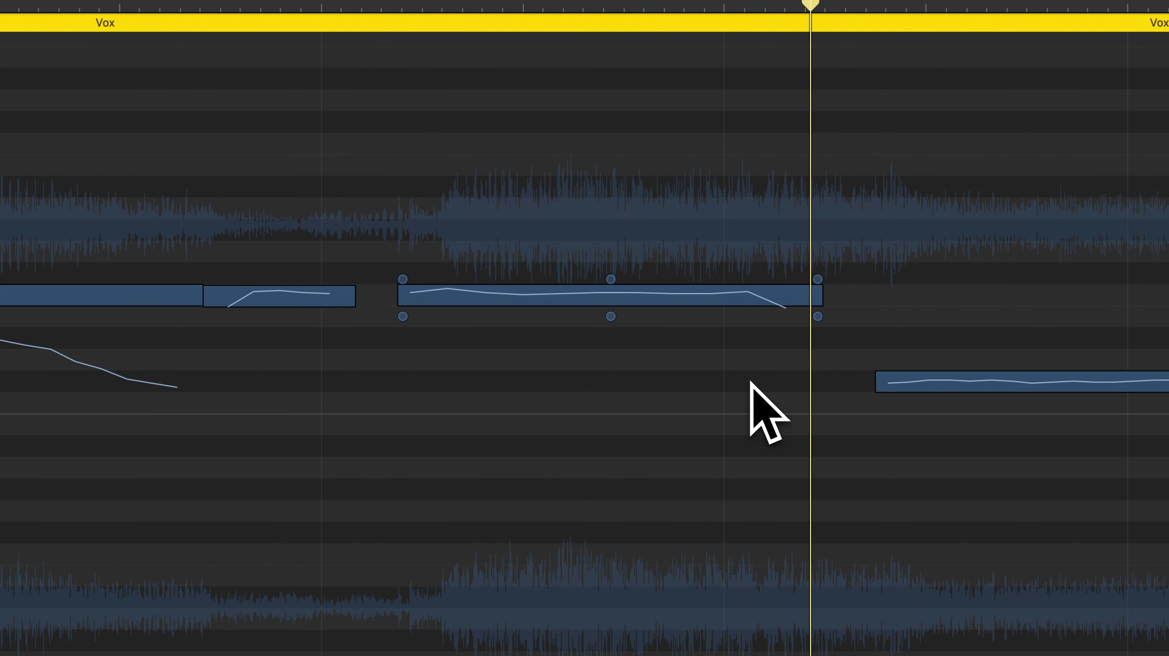
scroll(750, 382, "up", 8)
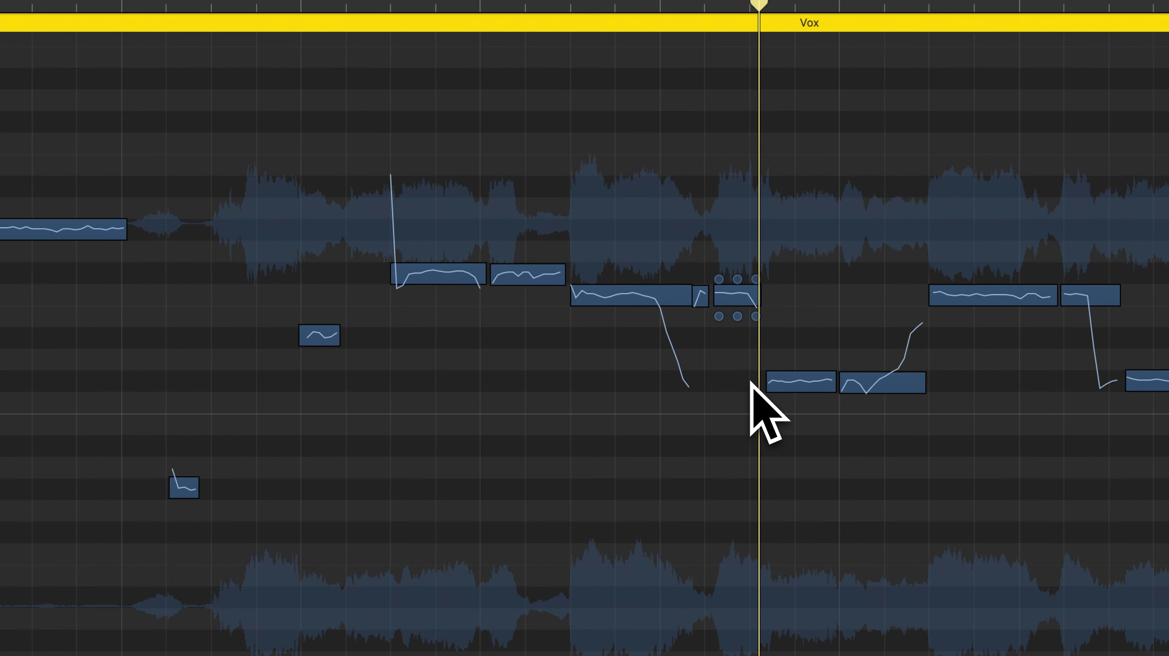
scroll(751, 382, "right", 4)
left_click(751, 383)
key("space")
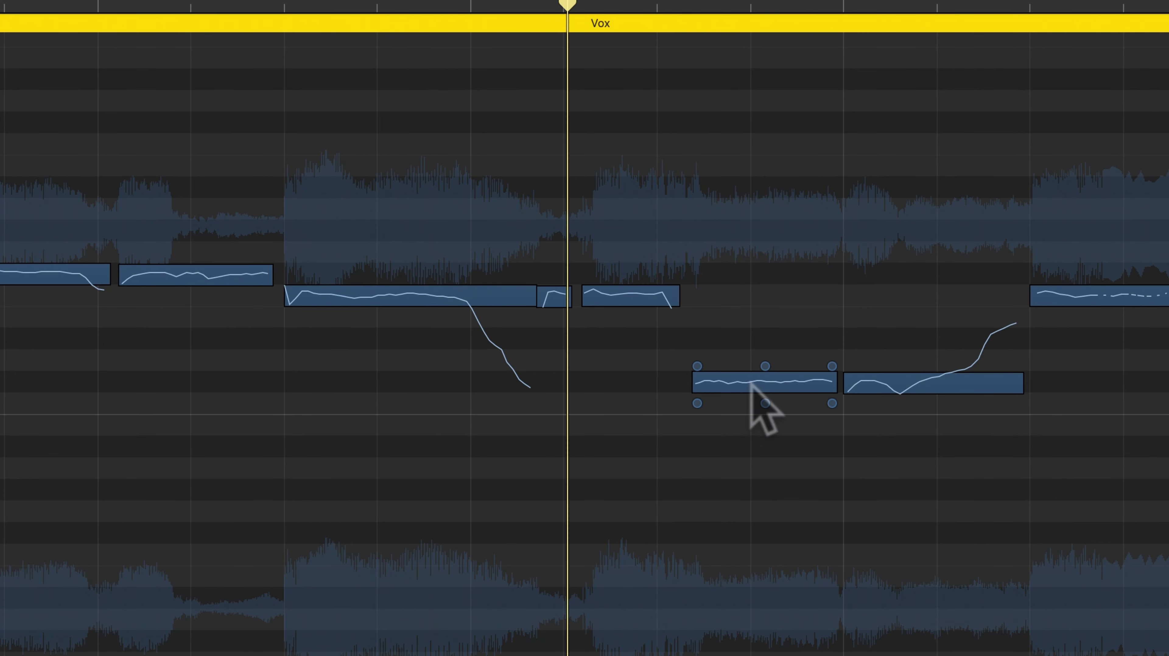
Step: Zoom out the arrangement to show the full length of the Bass and drums regions
key("Left")
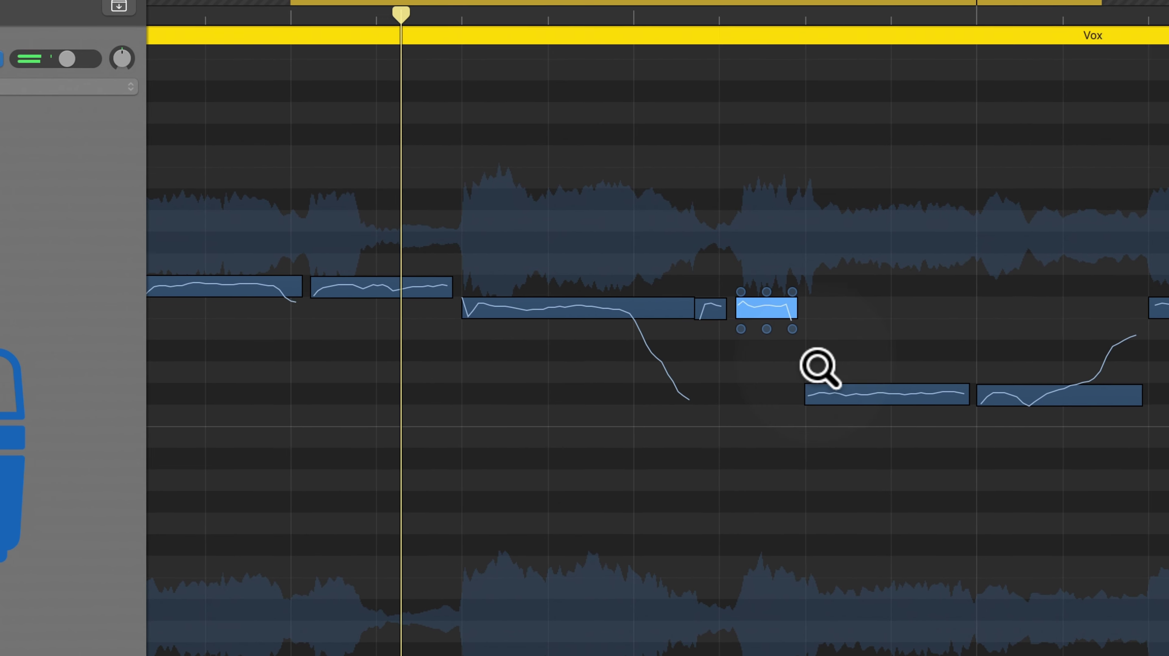
left_click(664, 356, "ctrl+alt")
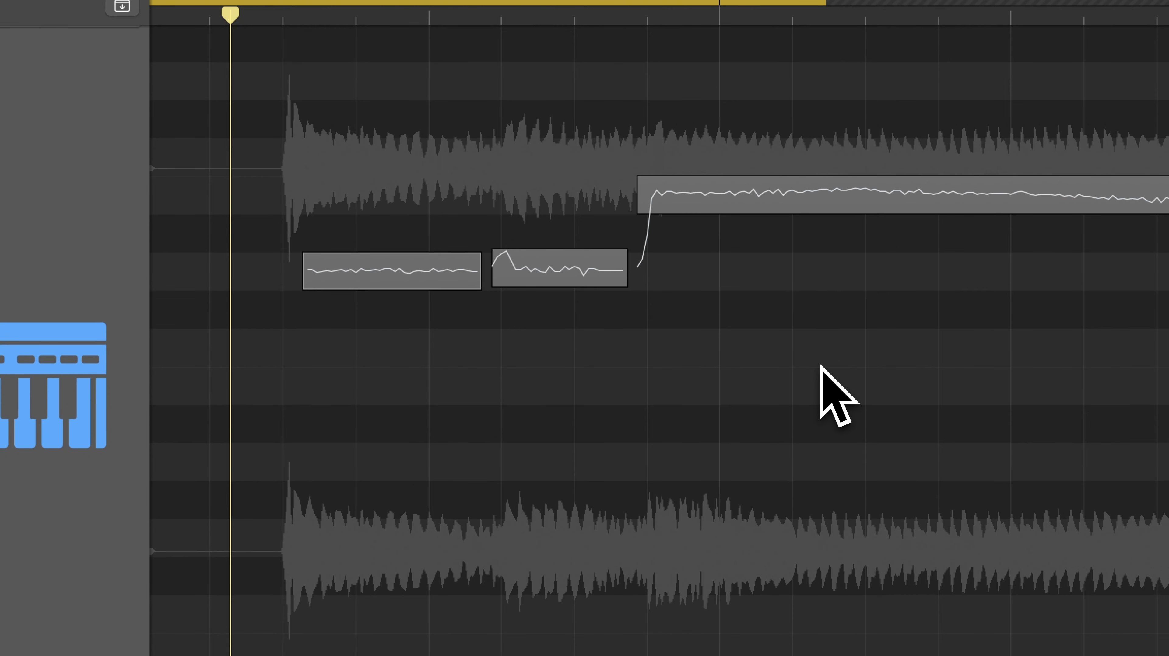
left_click(776, 368, "ctrl+alt")
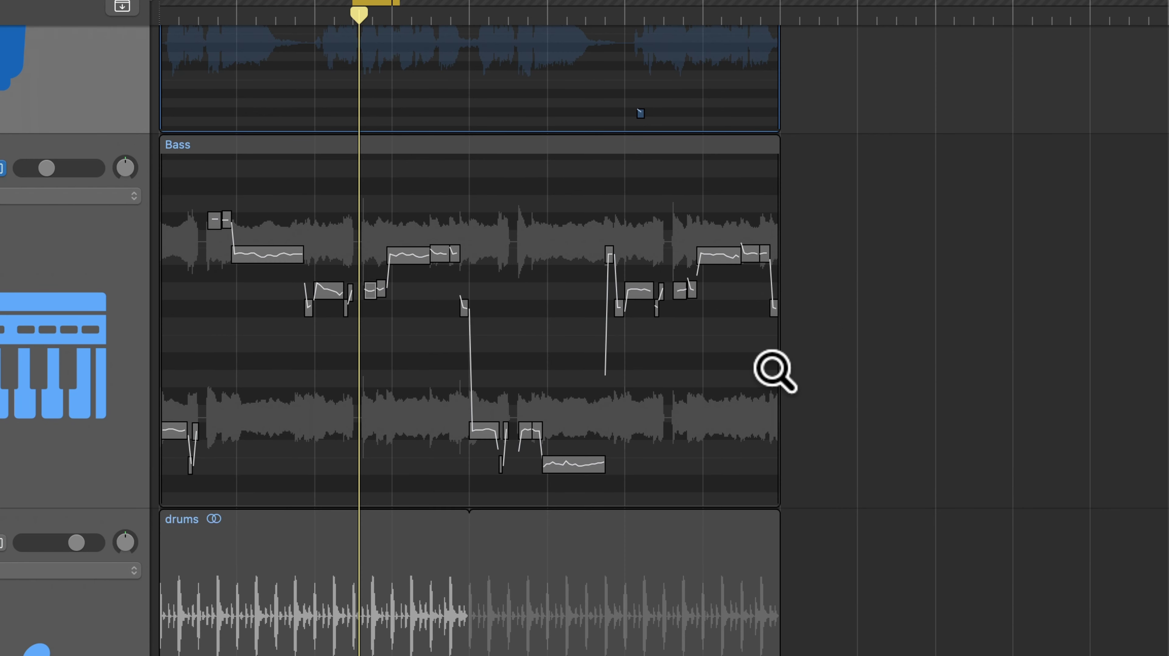
Step: Set the cycle range from 2 to 3 3 around the long held Vox note and play the section back
left_click(775, 370, "ctrl+alt")
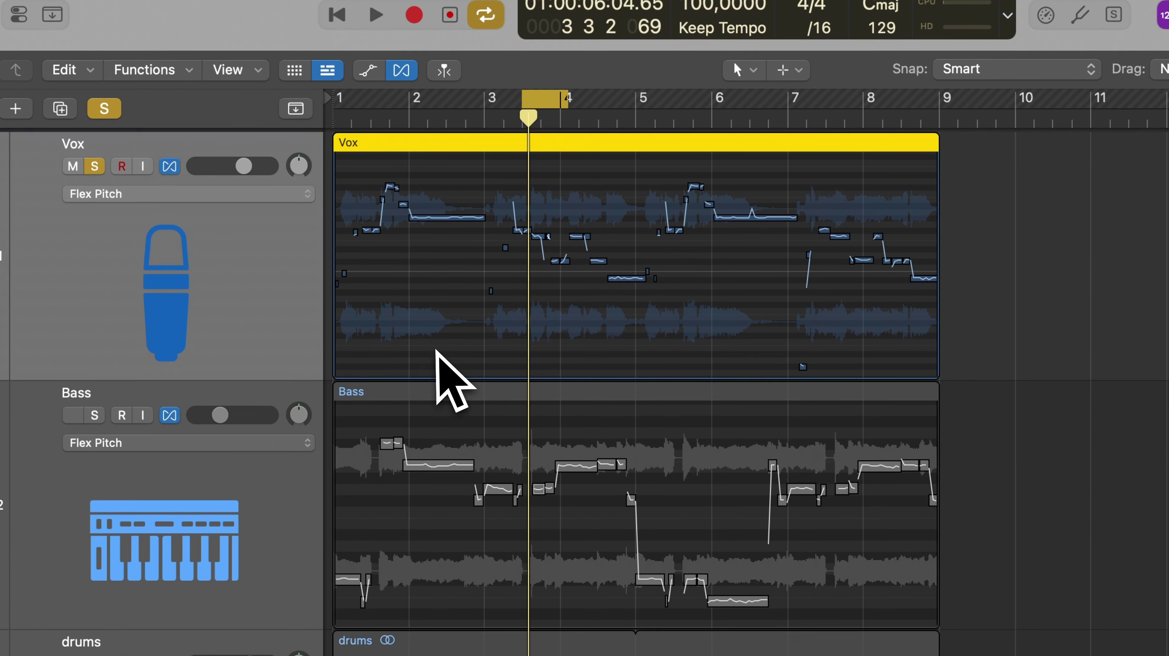
left_click_drag(384, 173, 586, 365)
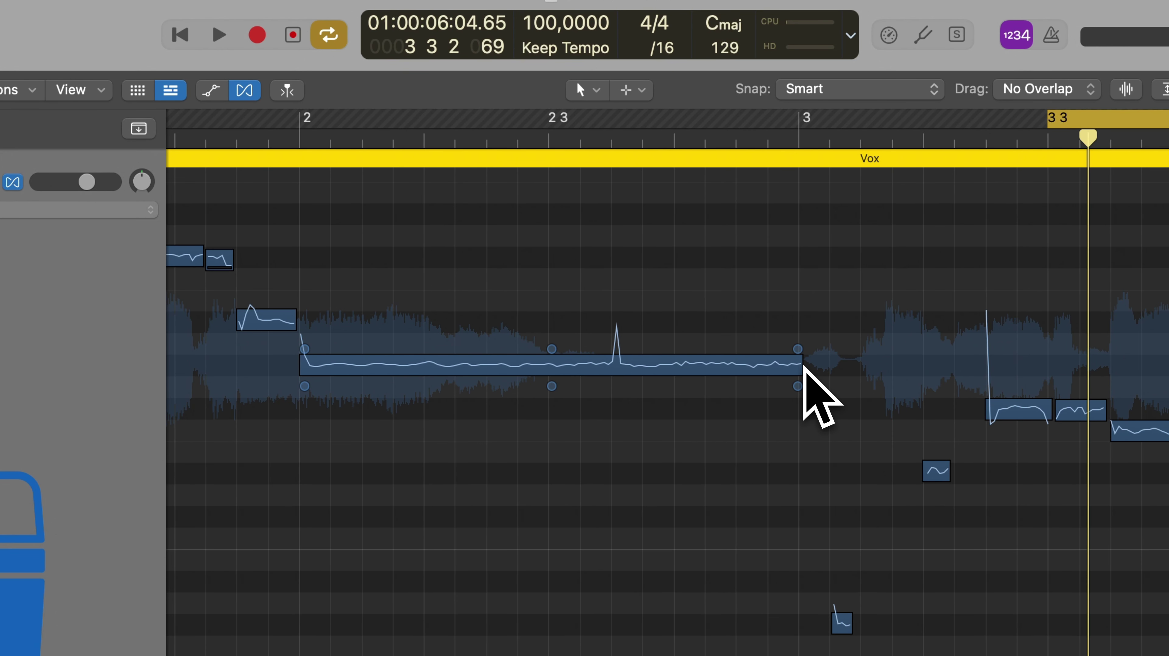
left_click_drag(308, 129, 1001, 167)
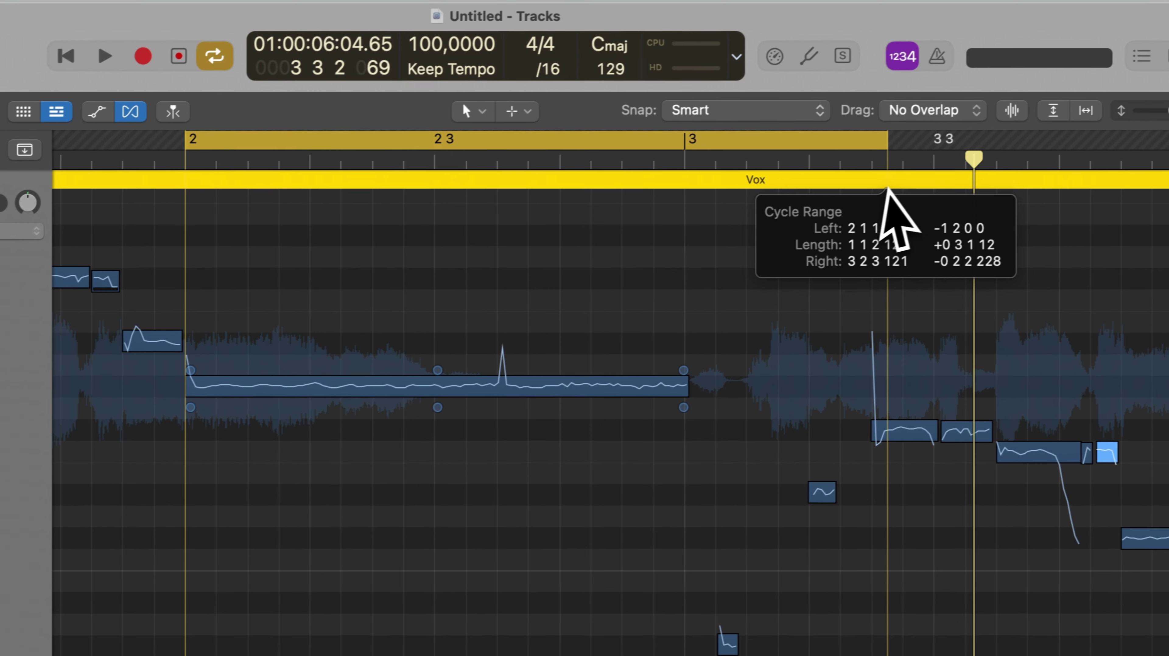
left_click_drag(886, 189, 937, 208)
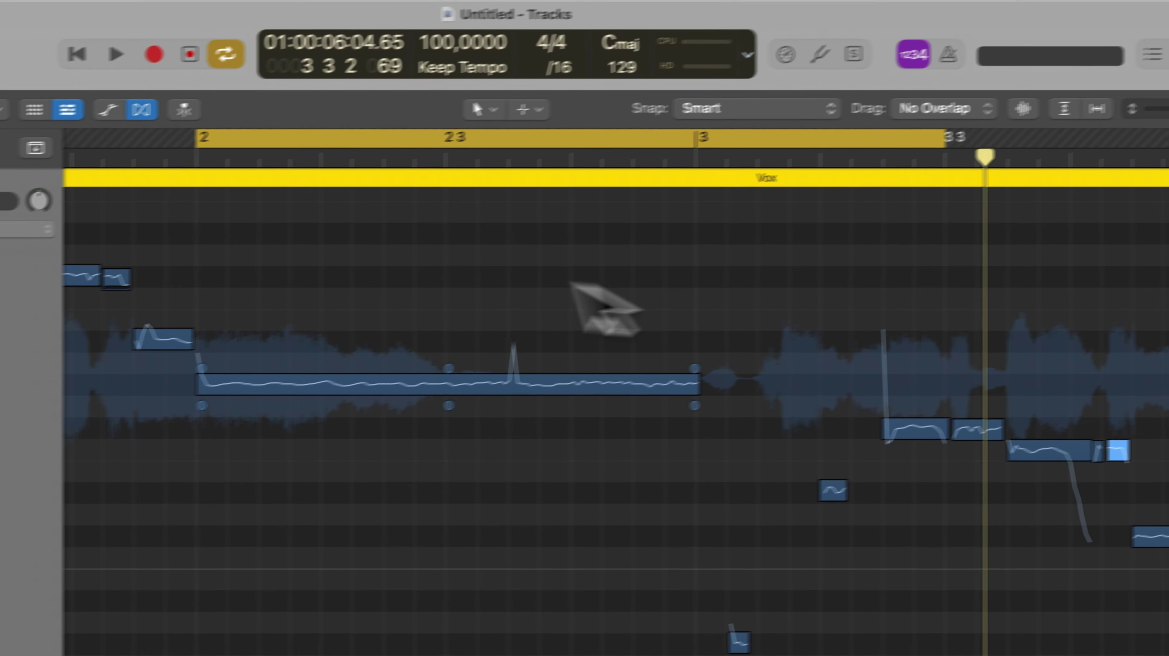
key("space")
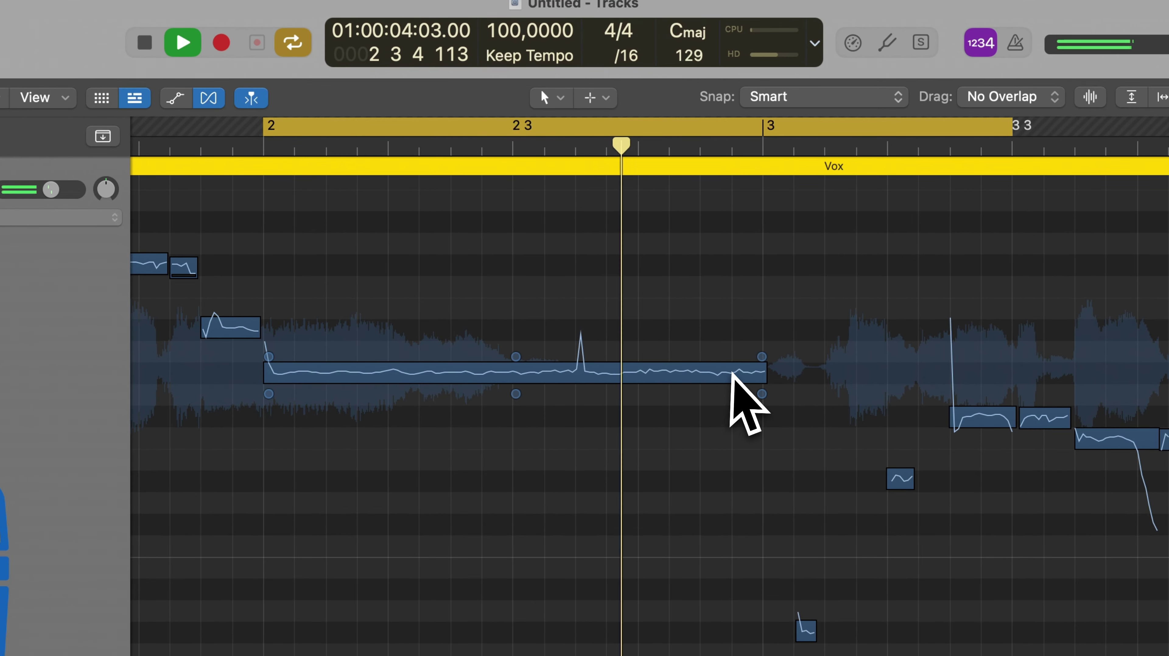
key("space")
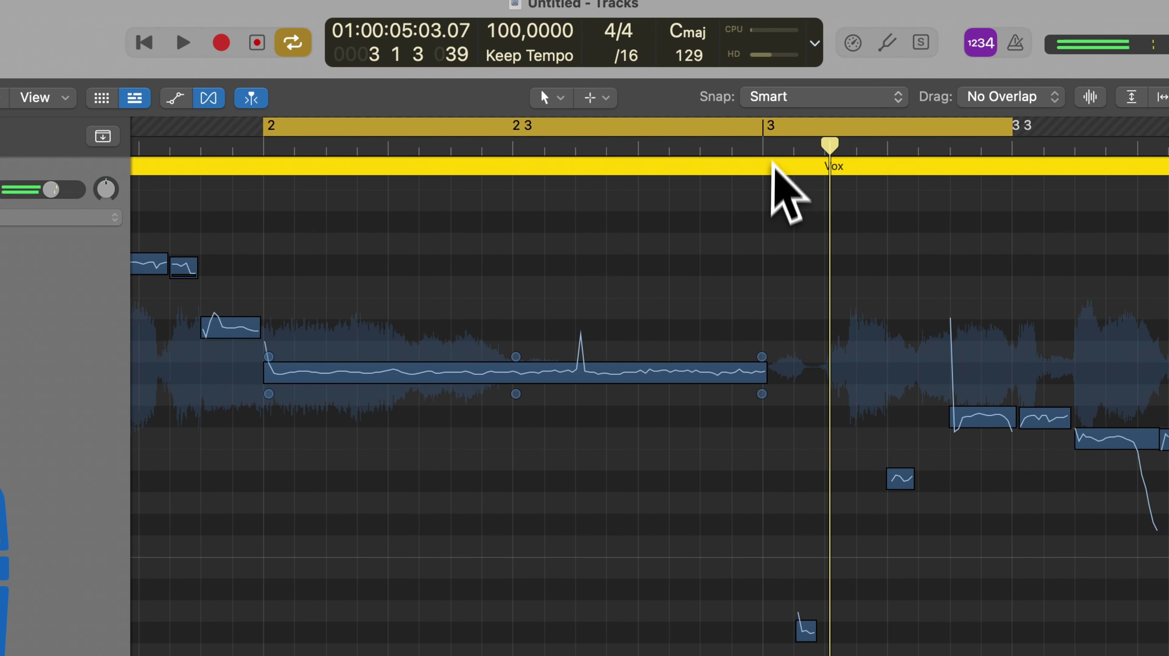
Step: Try extending the end of the long Vox note past bar 3, play it back, and return the note to its former length
left_click(761, 378)
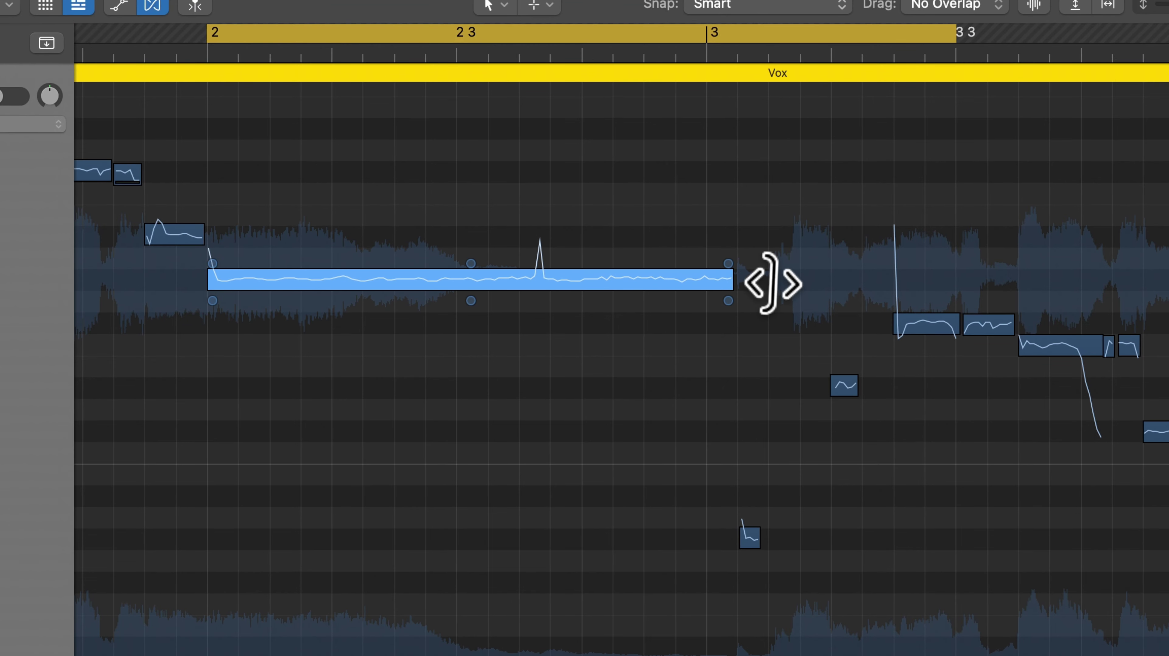
left_click(902, 289)
key("space")
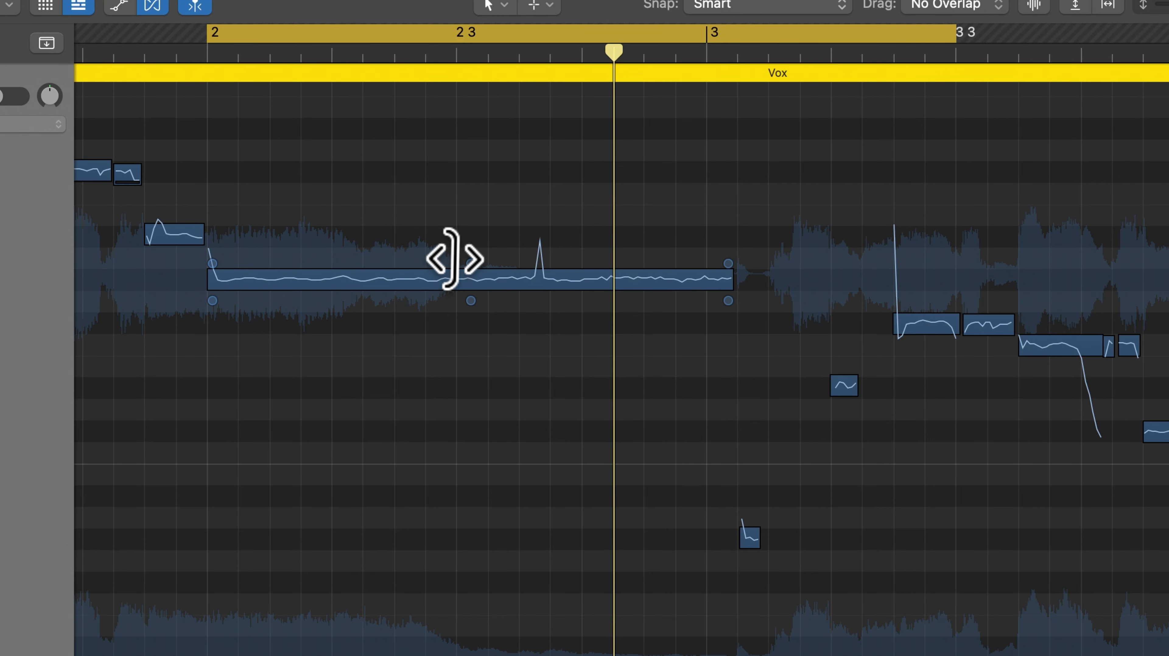
left_click(459, 269)
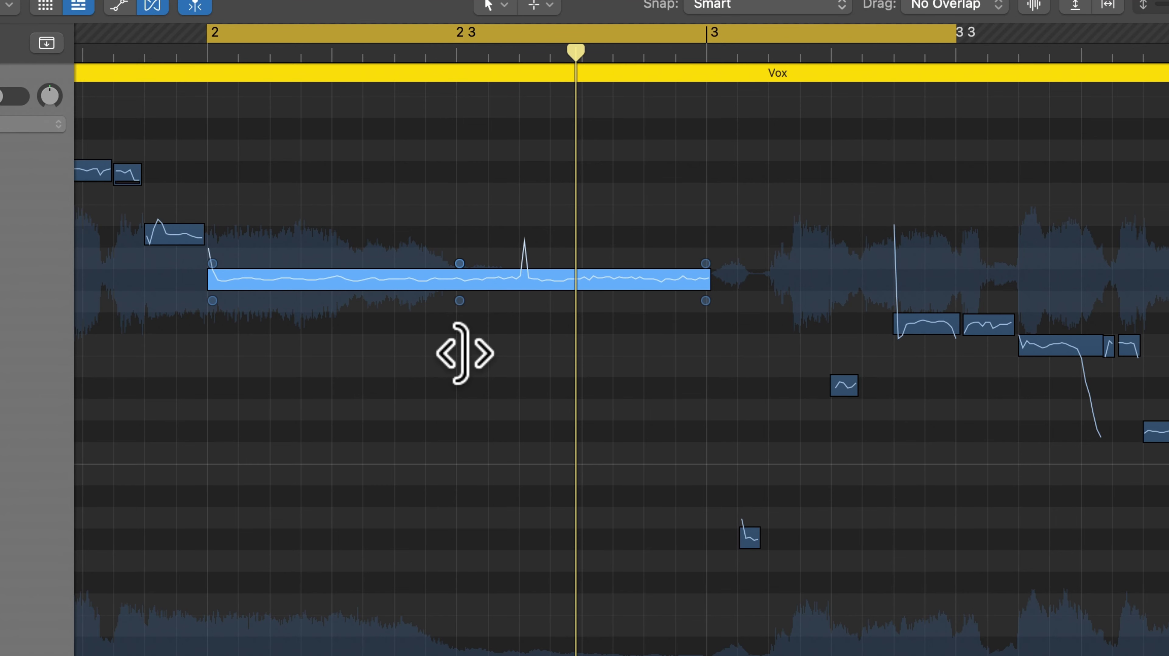
Step: Try lengthening the Vox note just after 1 3 toward the following note, play it looped from 1 3 to 1 4 2, and undo the change
scroll(460, 354, "left", 10)
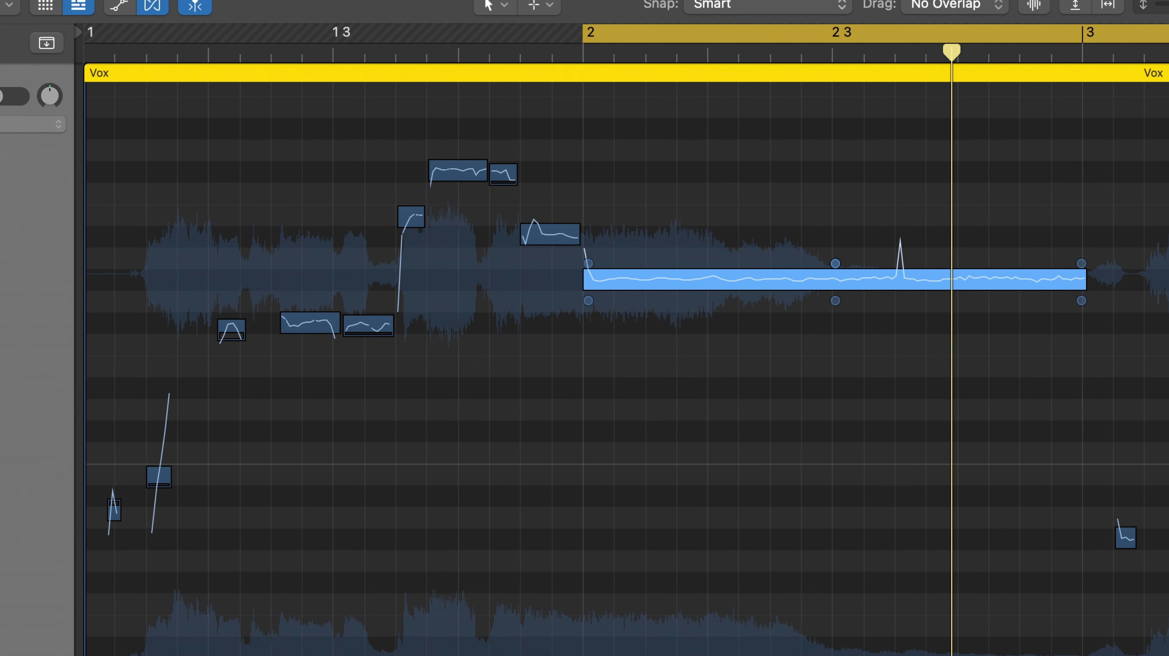
mouse_move(394, 325)
left_mouse_down()
mouse_move(382, 318)
mouse_move(407, 326)
left_mouse_up()
left_click_drag(478, 353, 470, 354)
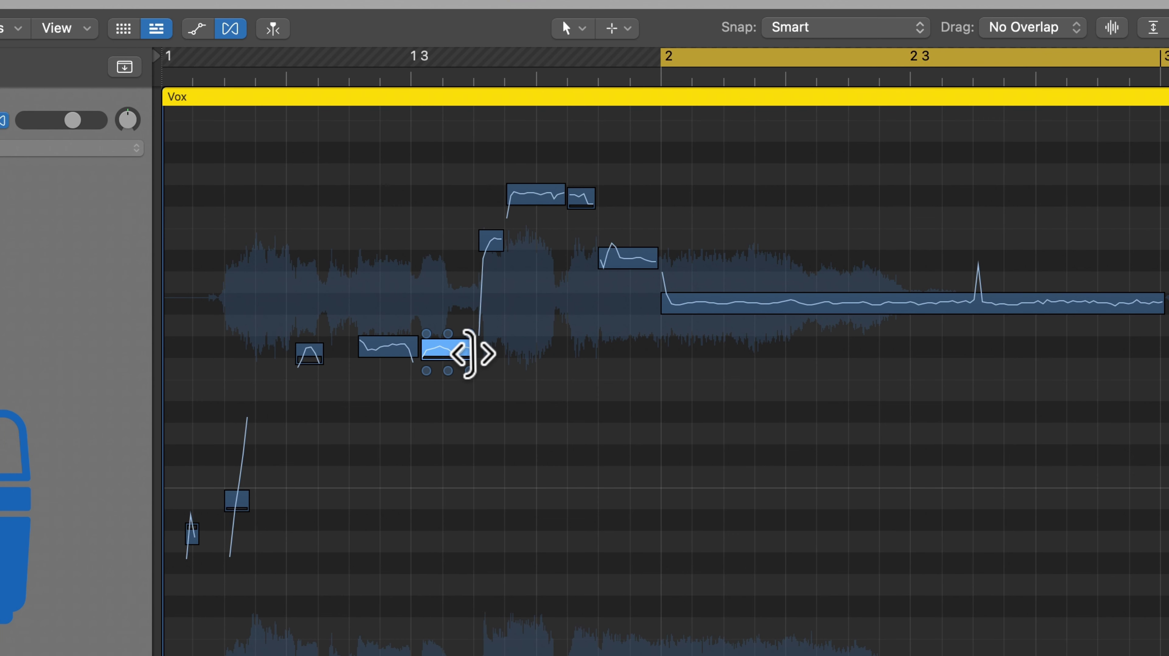
left_click_drag(353, 201, 621, 483)
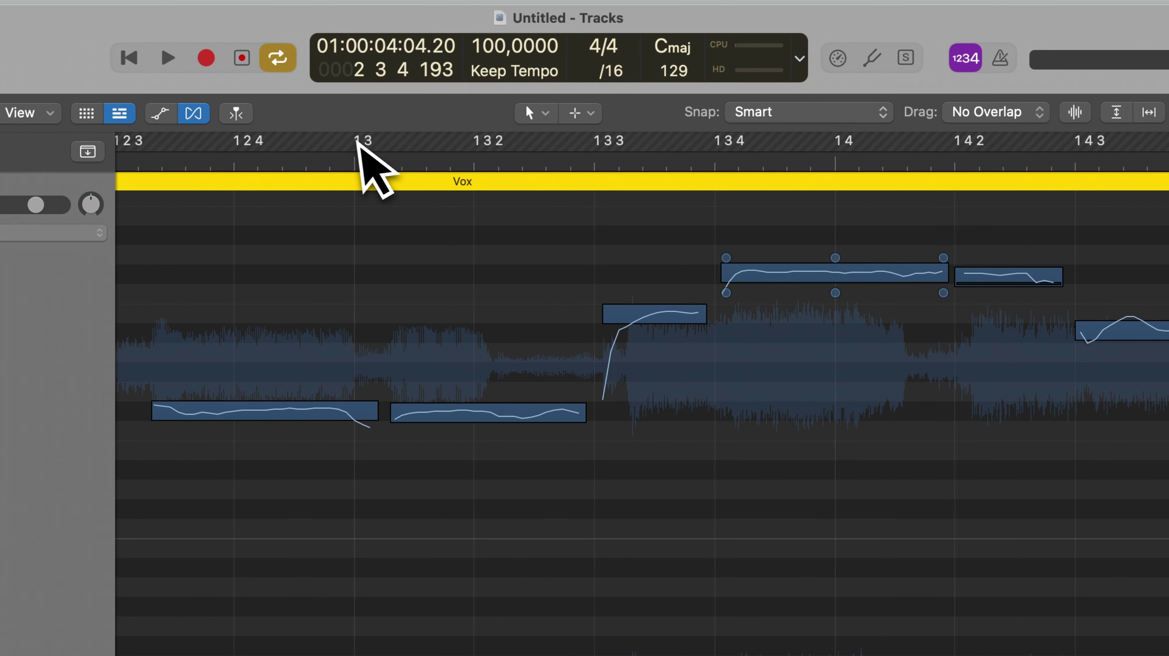
left_click_drag(396, 64, 995, 104)
left_click(515, 405)
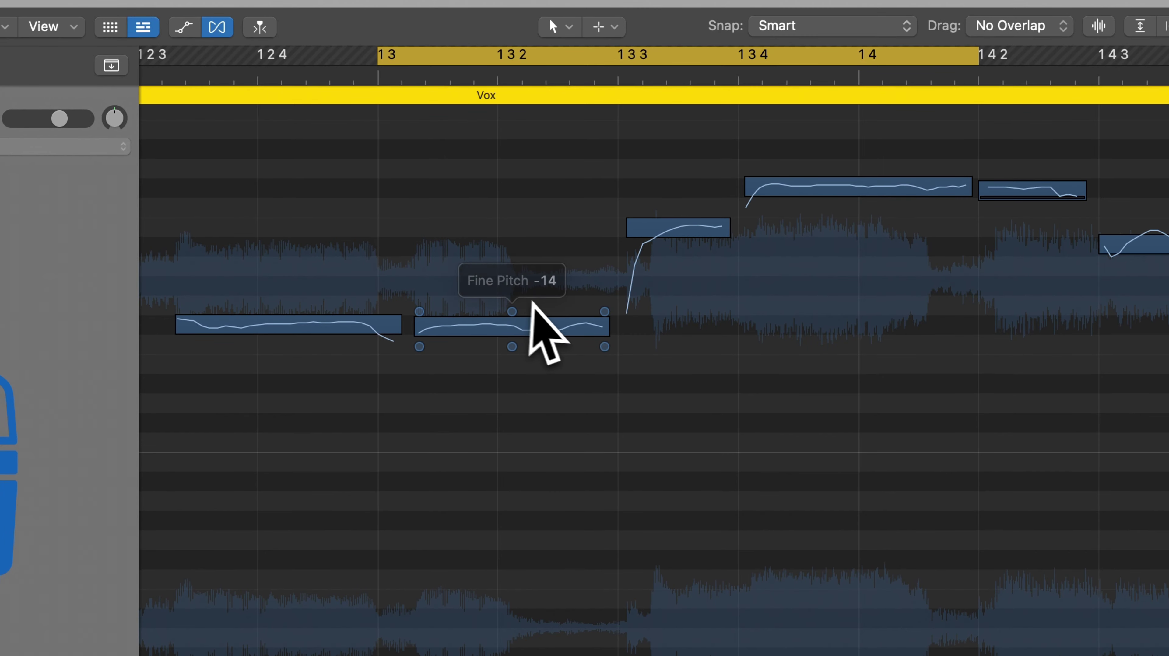
left_click_drag(606, 322, 634, 332)
left_click(669, 271)
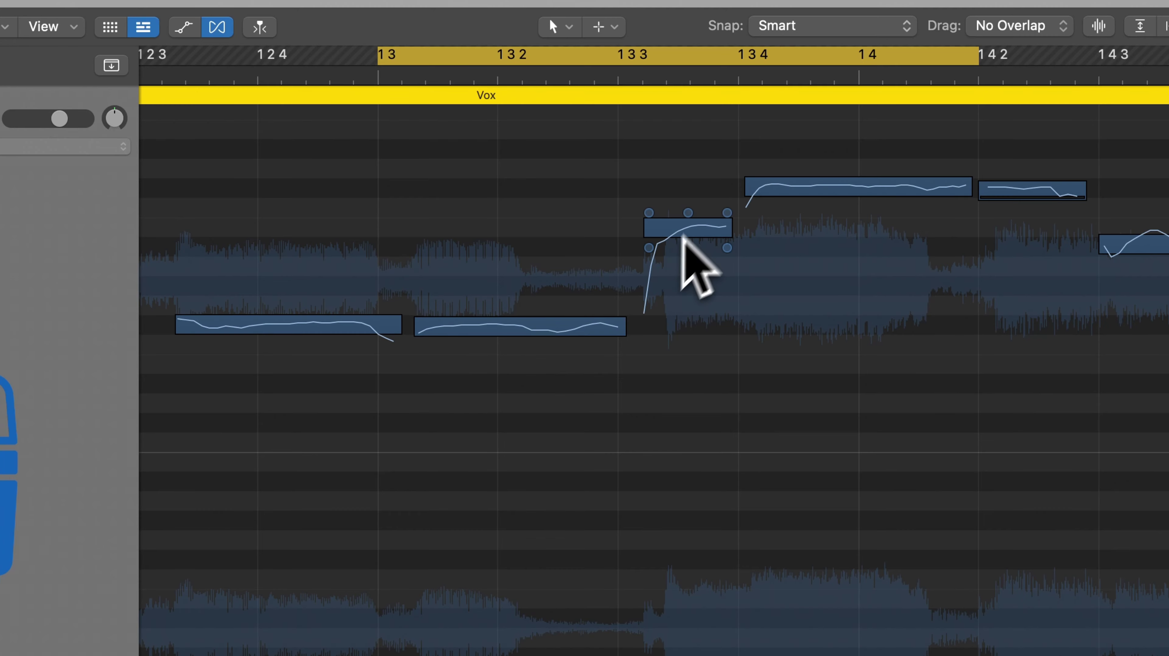
key("space")
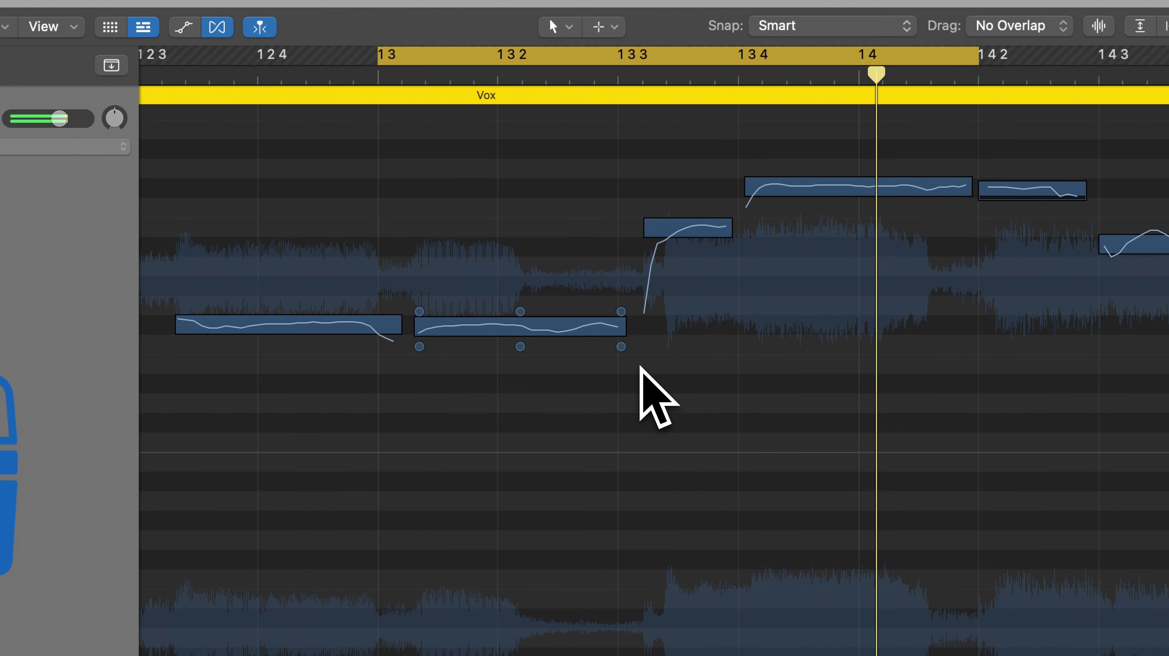
key("super+z")
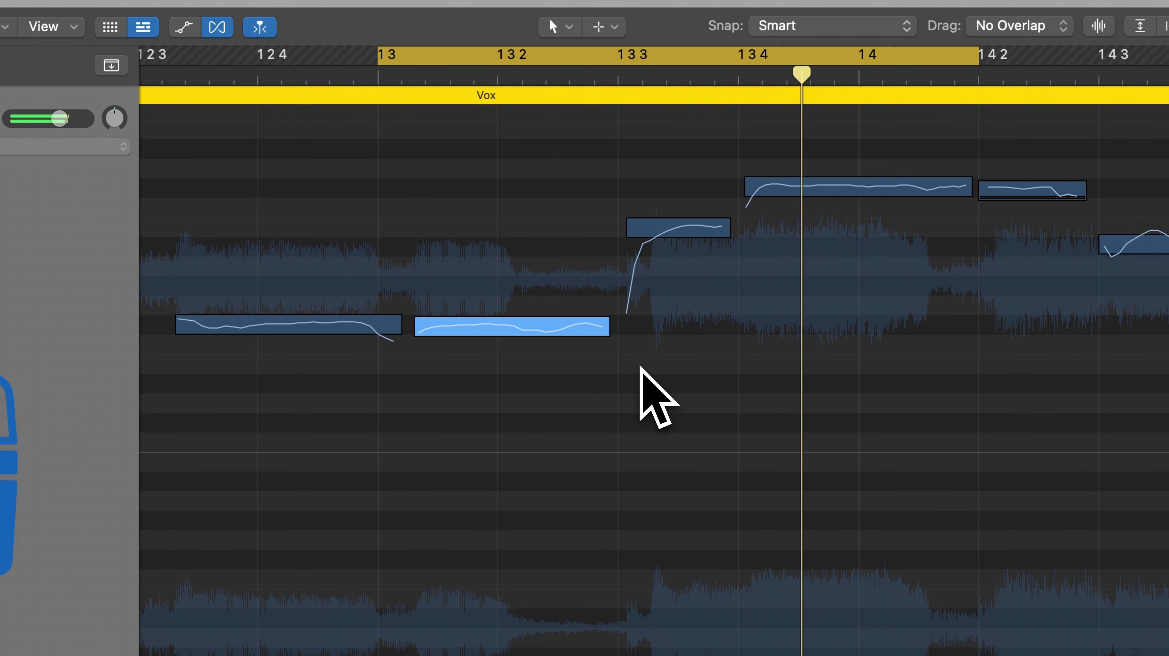
Step: Solo the drums track, enable Flex on it, and set its flex mode to Flex Time - Rhythmic
left_click(719, 374, "ctrl+alt")
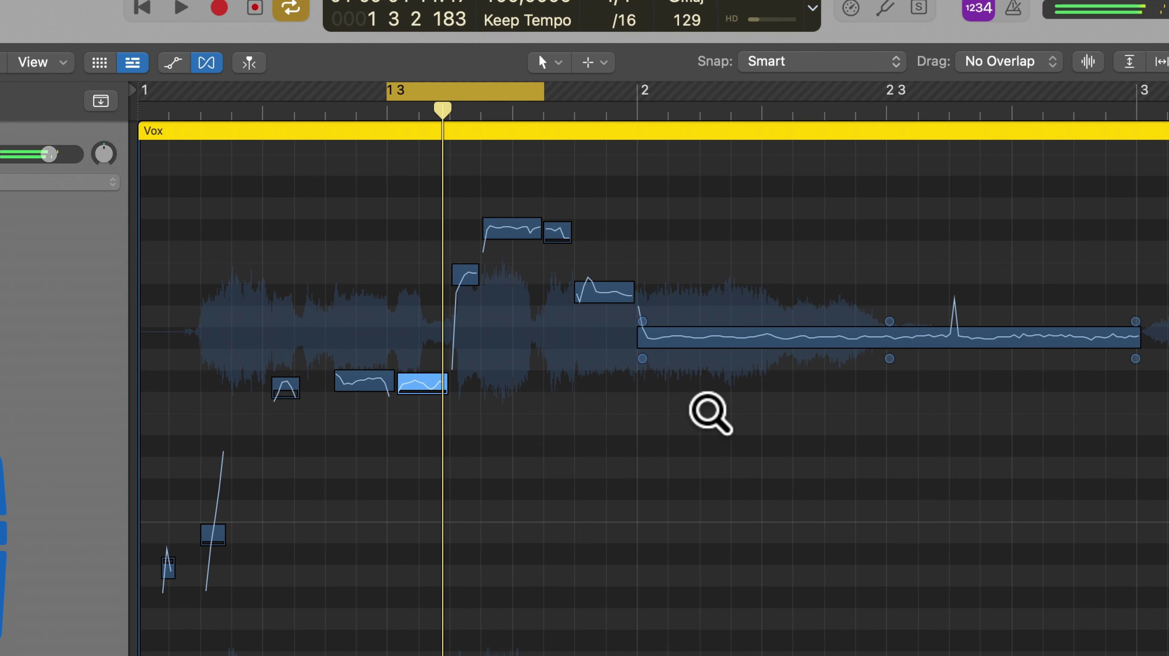
left_click(710, 413, "ctrl+alt")
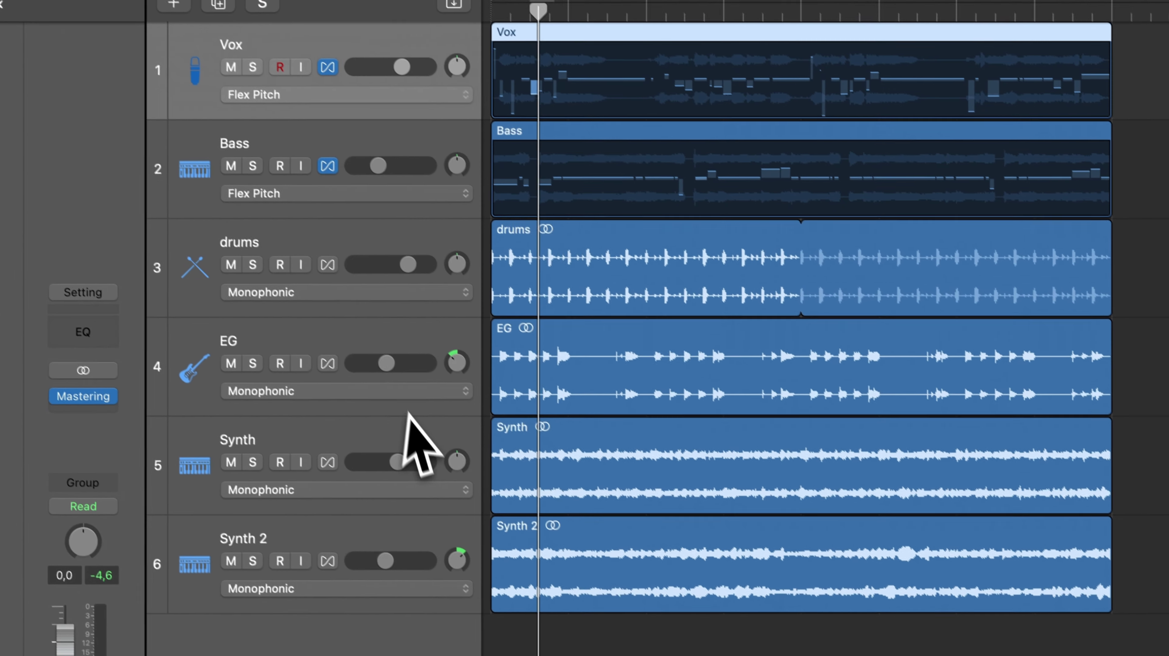
left_click(327, 246)
left_click(254, 266)
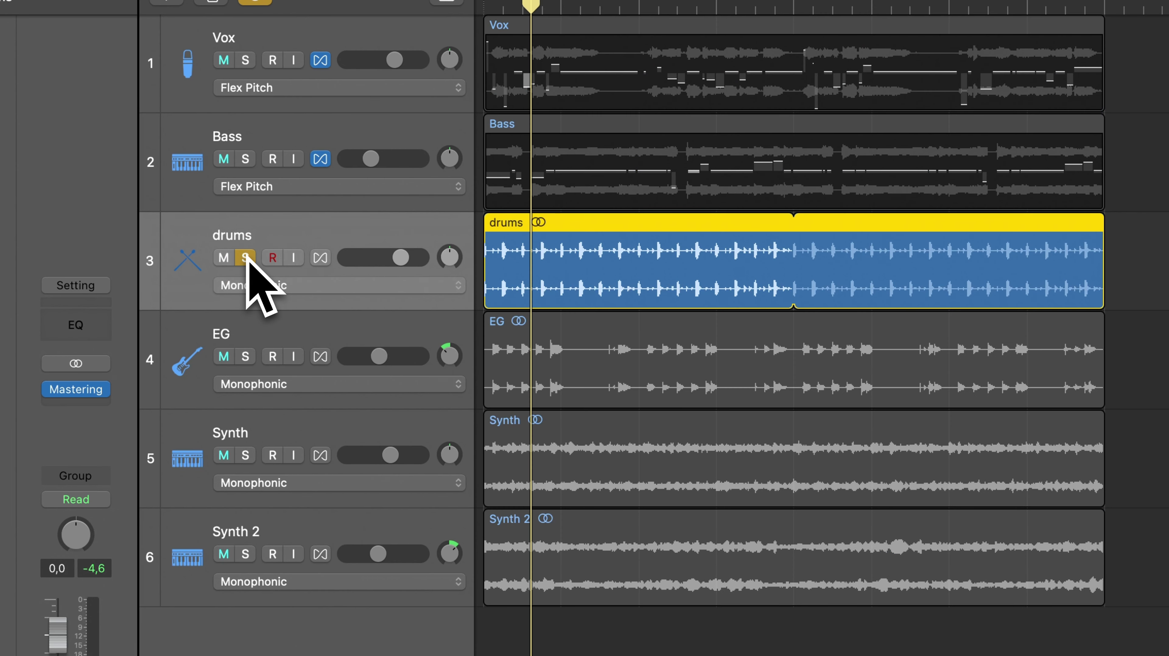
left_click(345, 285)
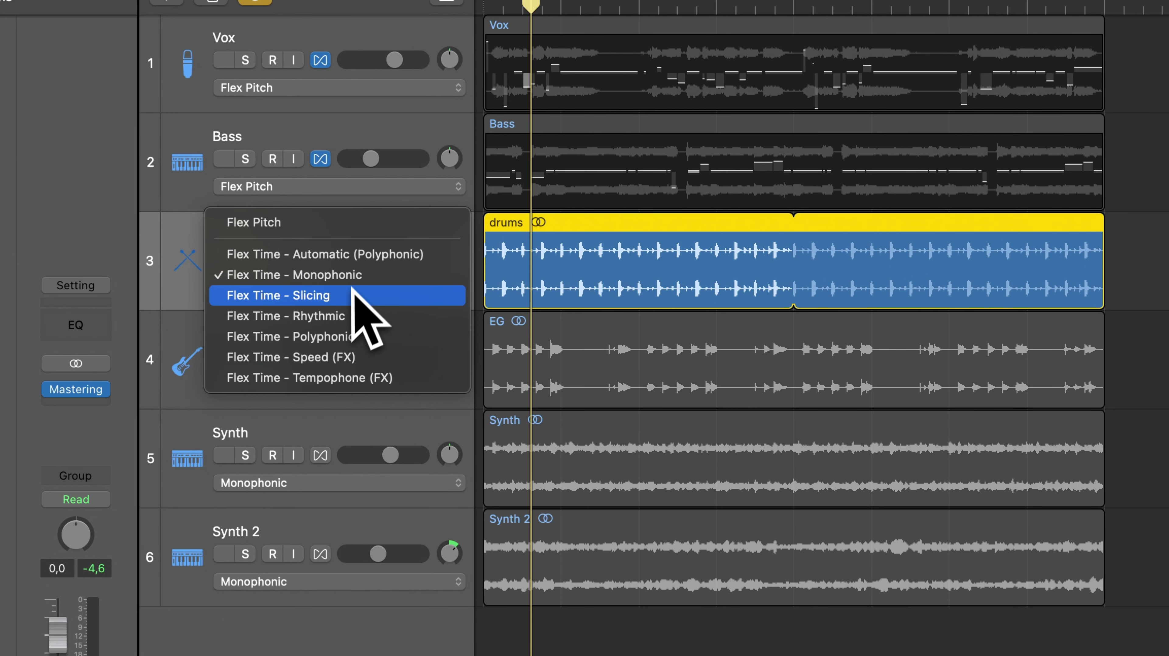
left_click(347, 316)
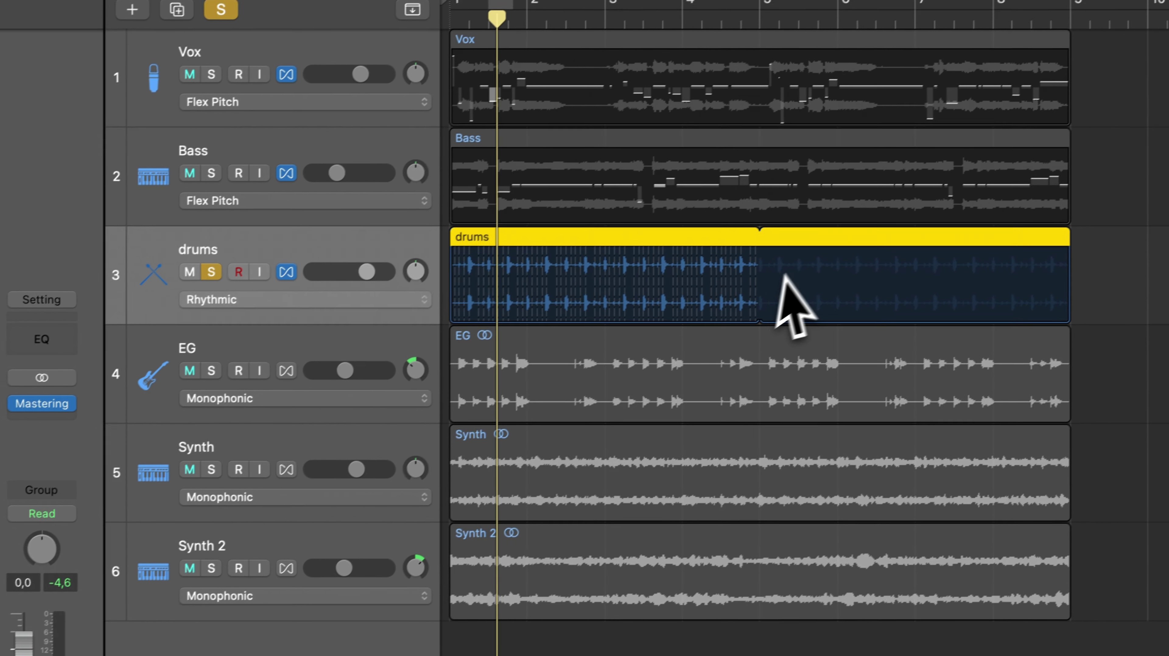
Step: Clear the drums solo and play the full mix looped from bar 1 to hear the drums in context
left_click(783, 276, "ctrl+alt")
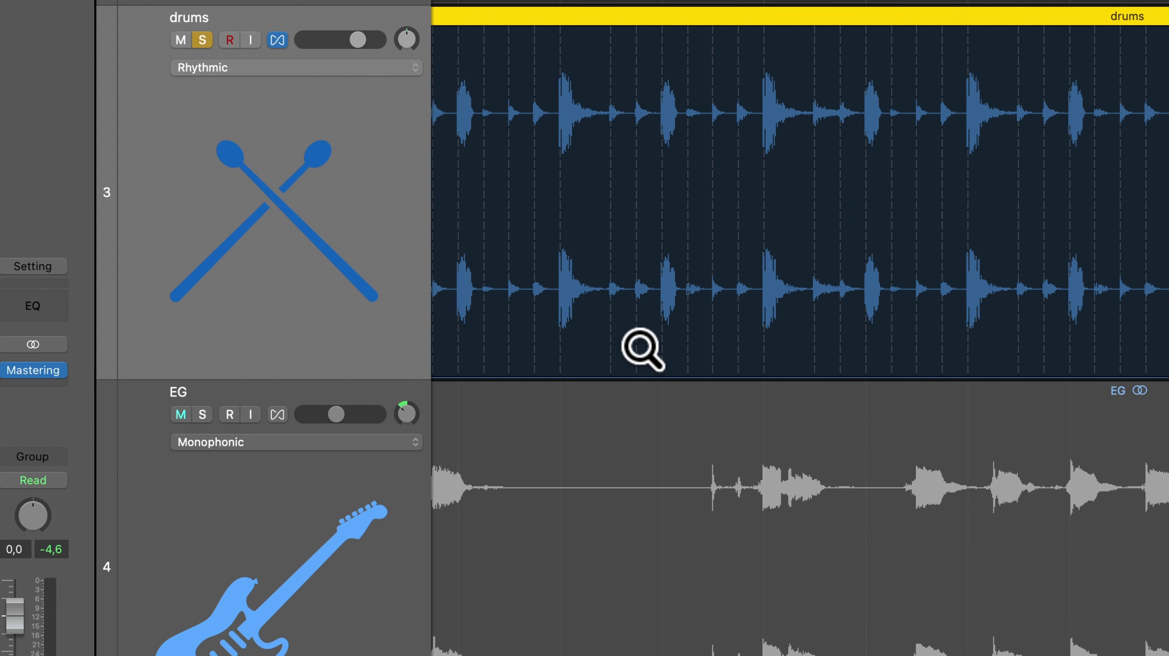
left_click(642, 350, "ctrl+alt")
scroll(643, 349, "up", 3)
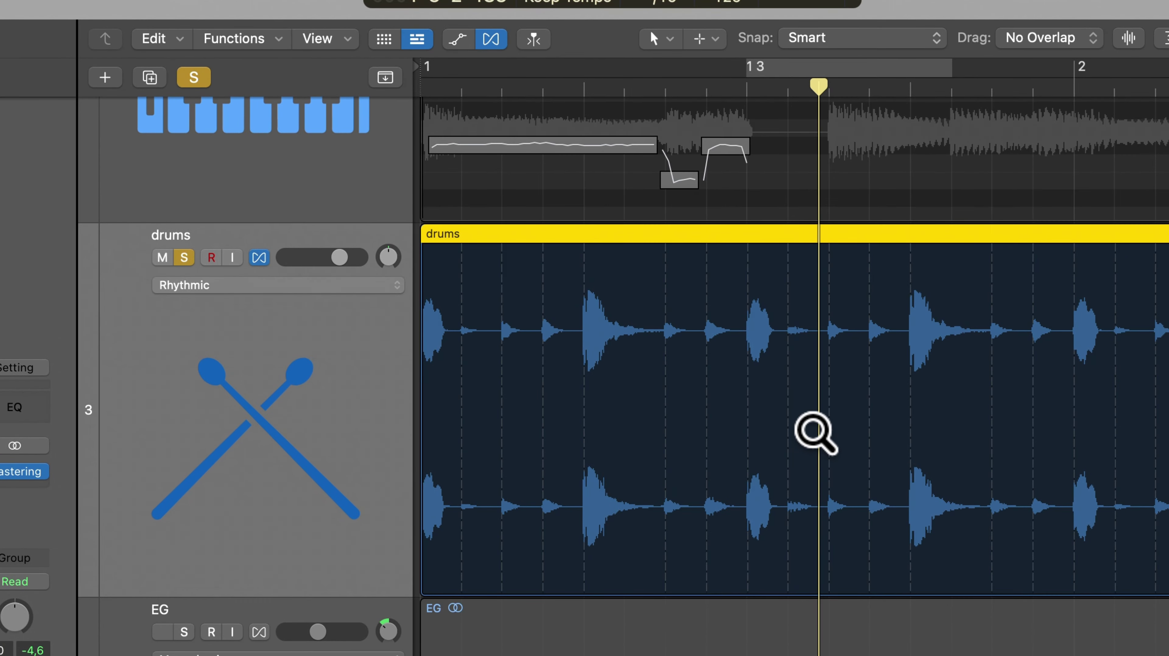
left_click(834, 332, "ctrl+alt")
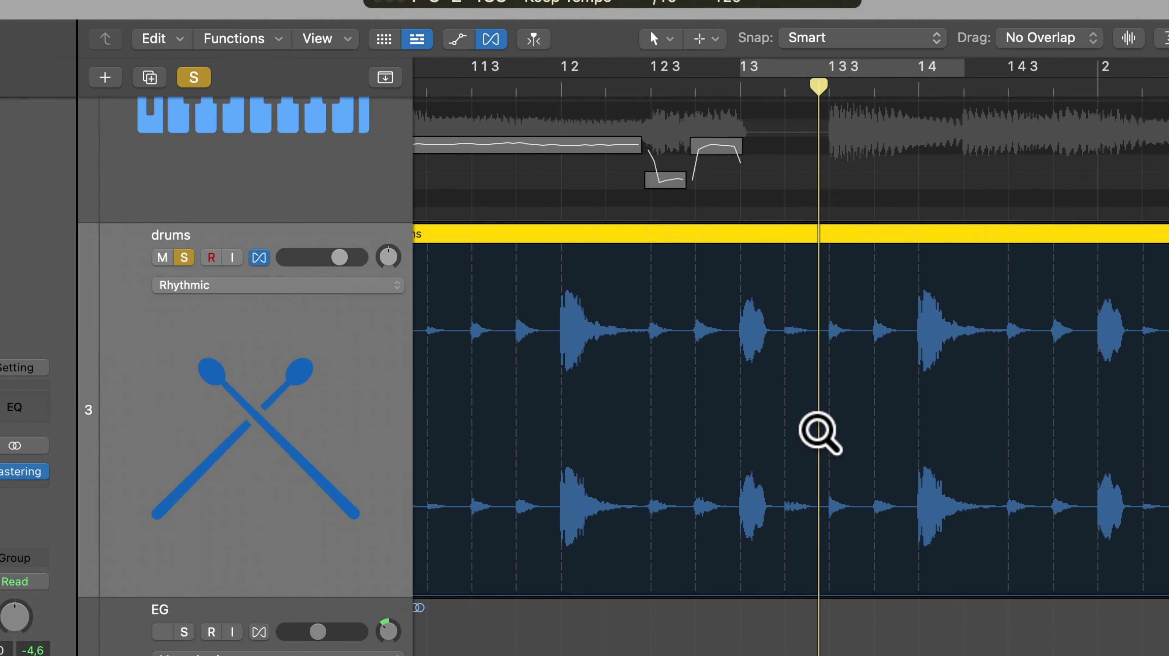
scroll(820, 432, "left", 2)
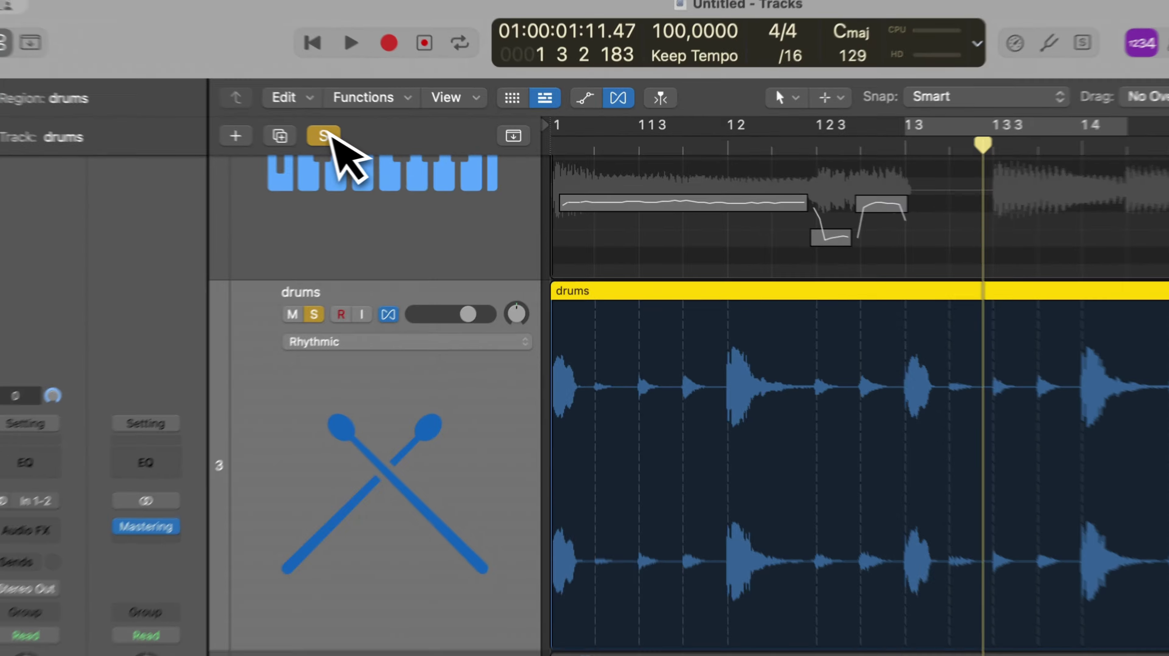
left_click(194, 78)
key("space")
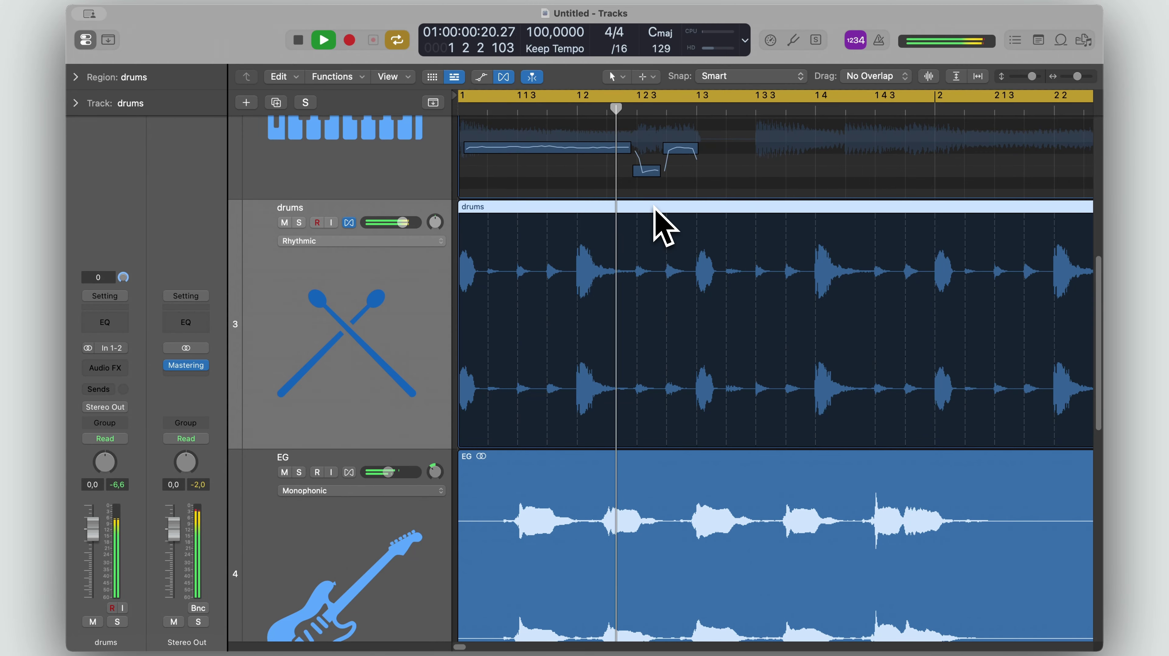
scroll(717, 288, "right", 1)
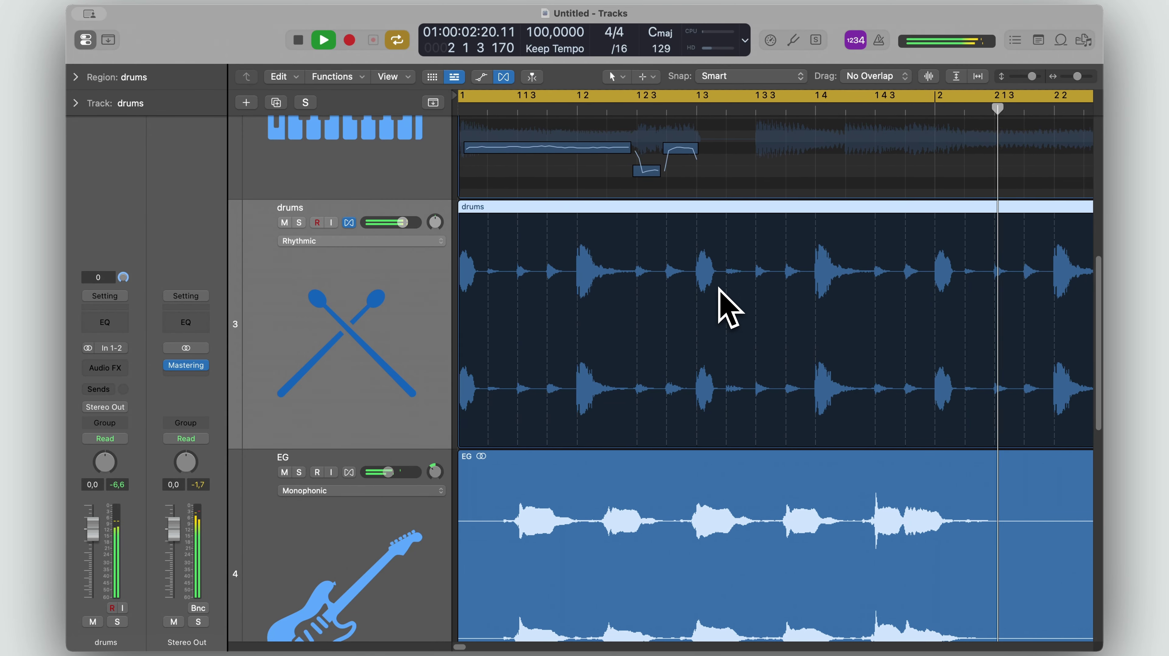
scroll(719, 290, "down", 1)
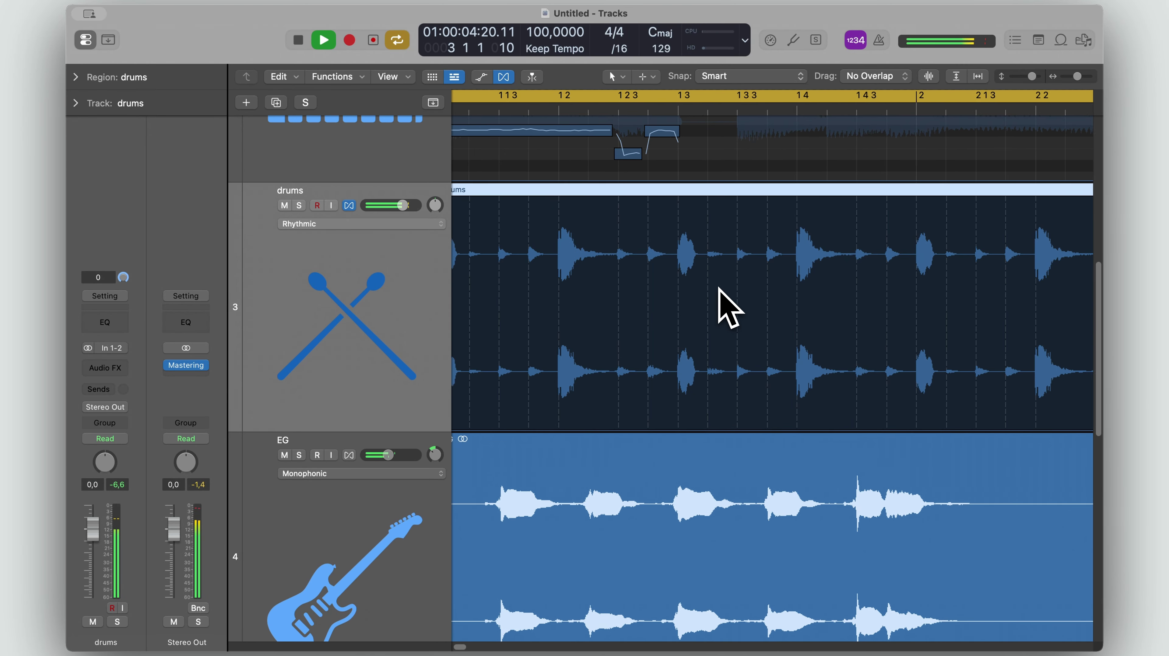
key("i")
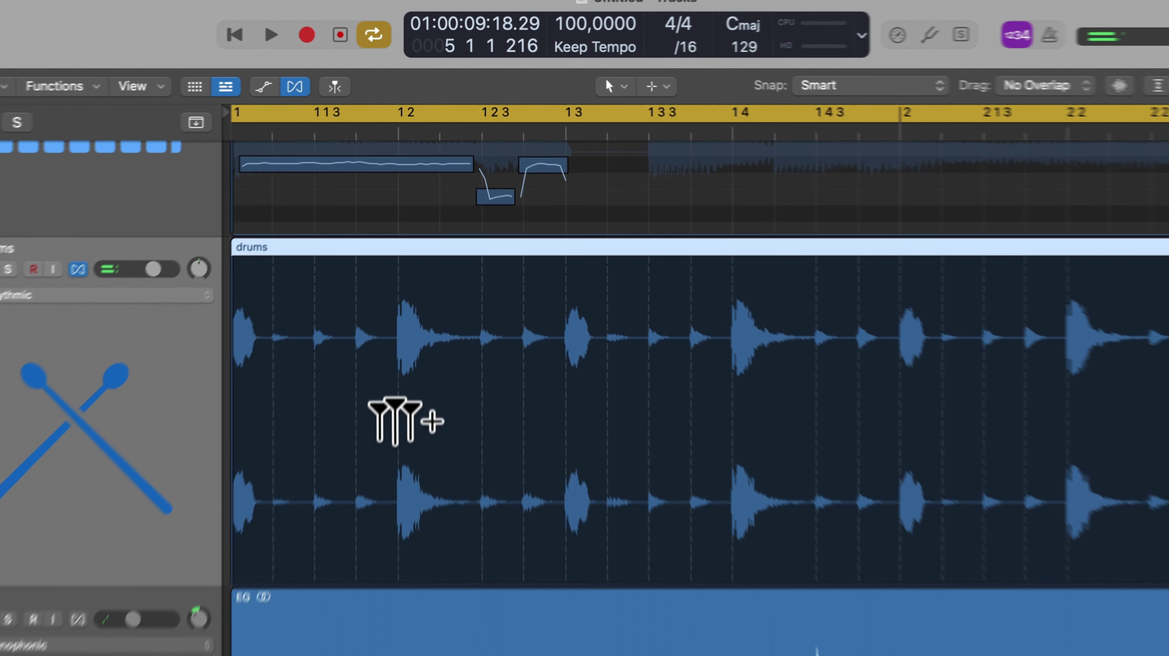
Step: Add flex markers with their neighboring transient markers to the drums hits in the first bar, from 1 1 2 through 1 3 2
left_click(416, 324)
left_click(261, 460)
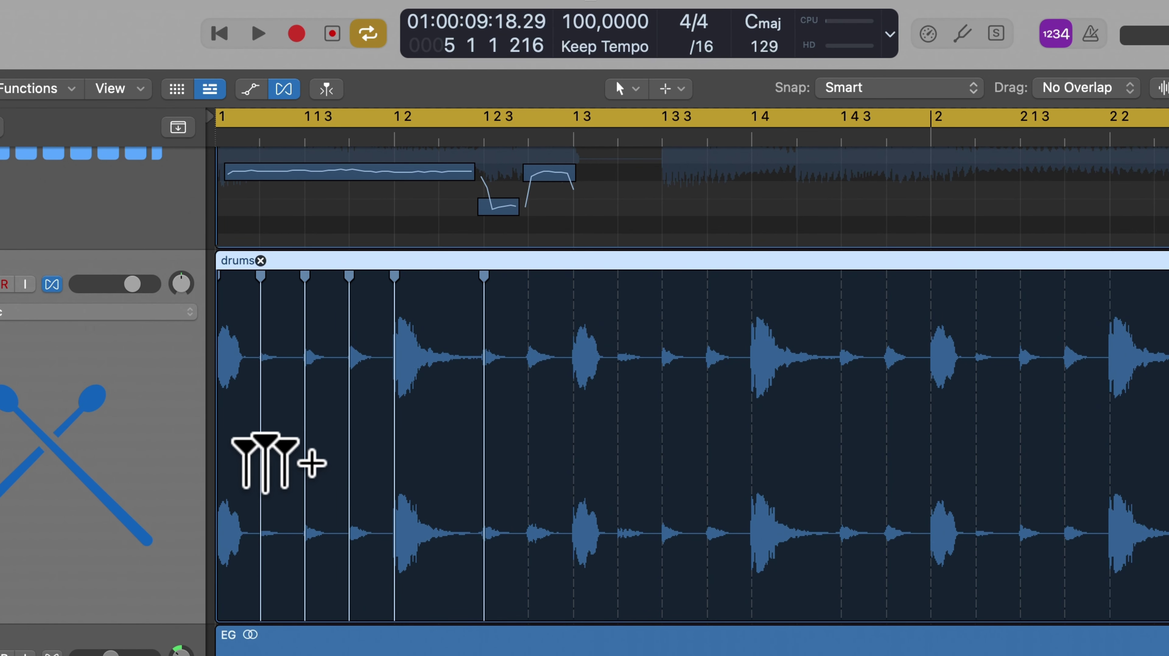
left_click(574, 457)
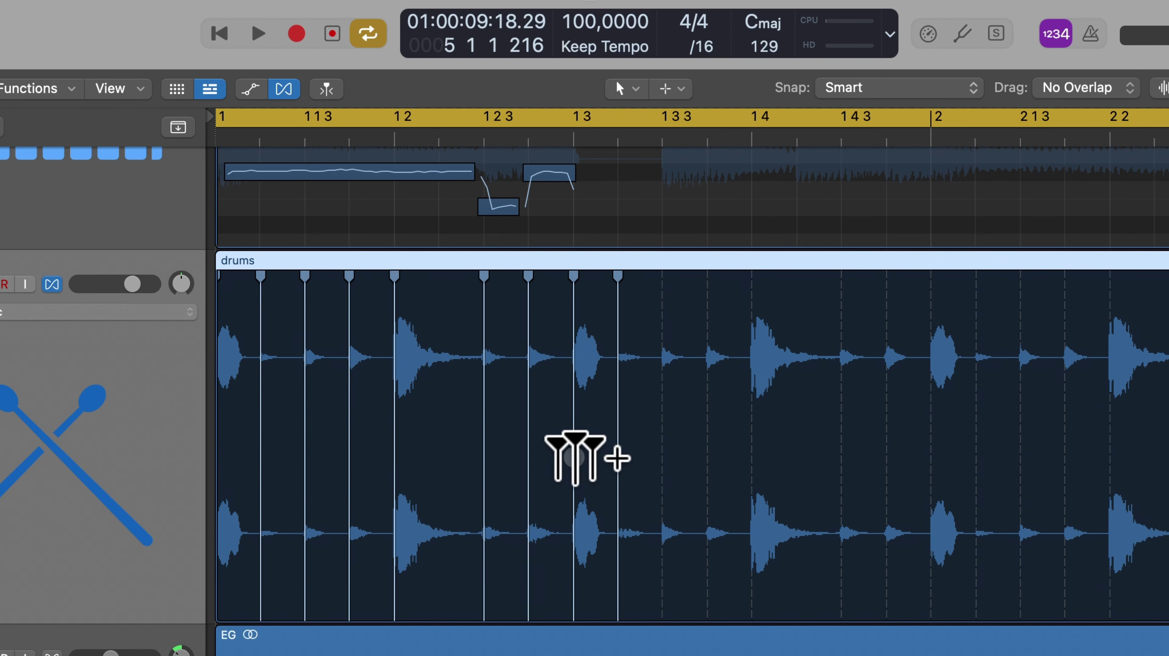
left_click(618, 427)
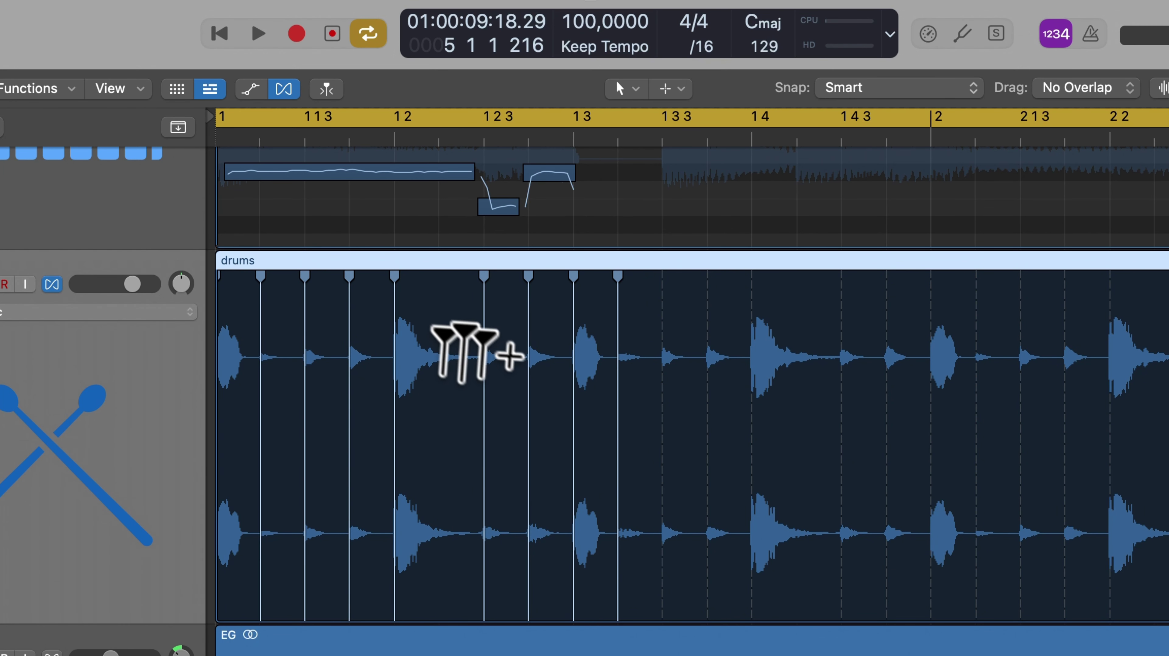
Step: Set the project's grid division to /32 for finer positioning of the drums flex markers
scroll(481, 360, "up", 5)
scroll(481, 363, "left", 2)
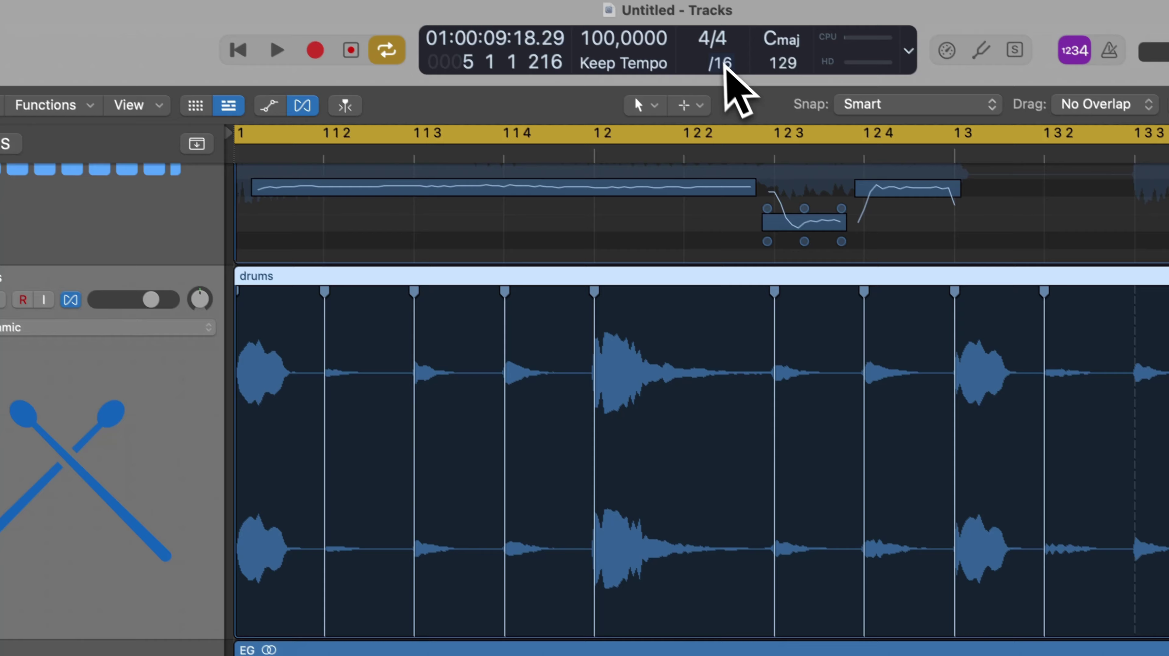
left_click(726, 64)
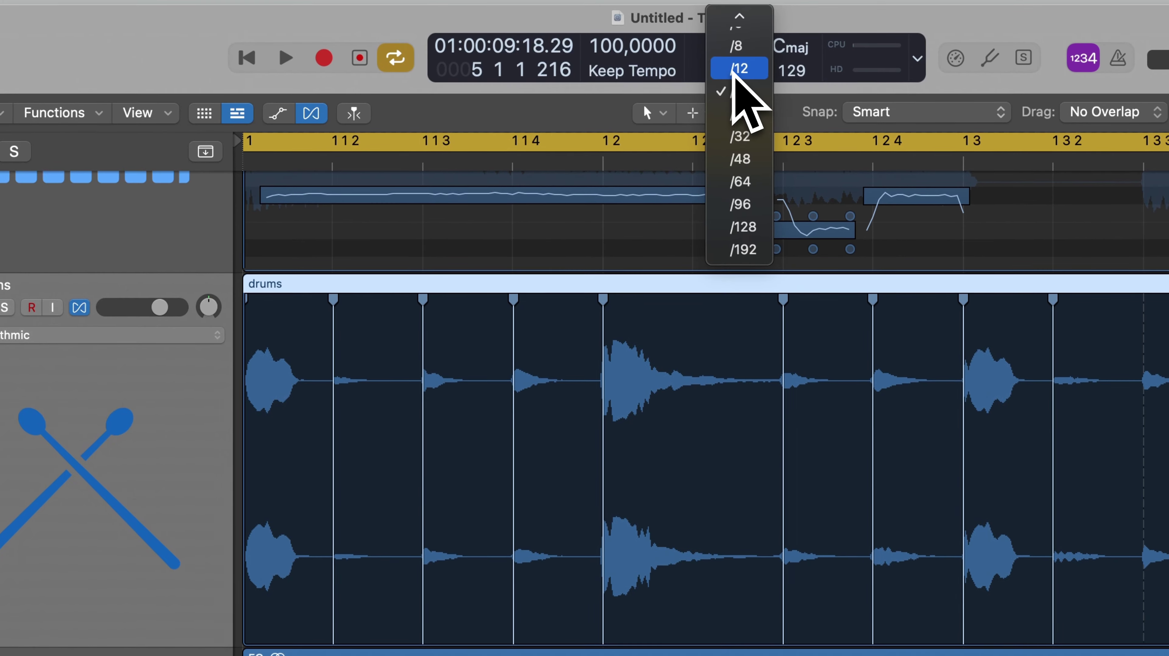
left_click(742, 130)
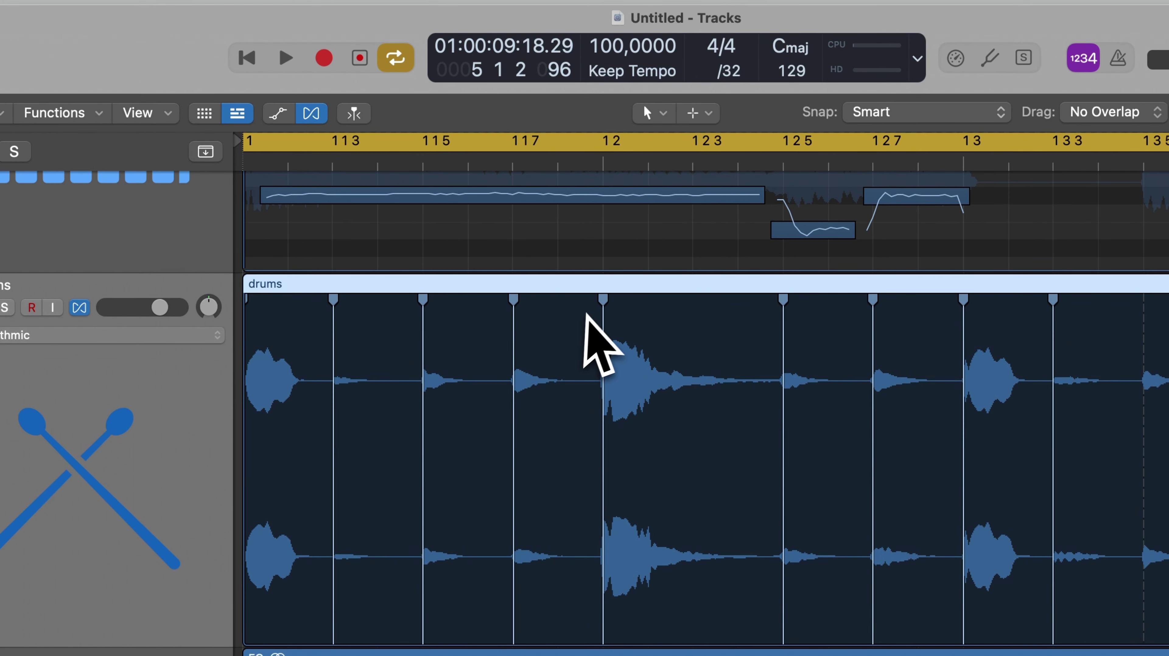
Step: Move the drums flex markers at 1 1 7, 1 1 5 and 1 1 3 one /32 division later, to 1 1 8, 1 1 6 and 1 1 4
left_click_drag(512, 314, 557, 316)
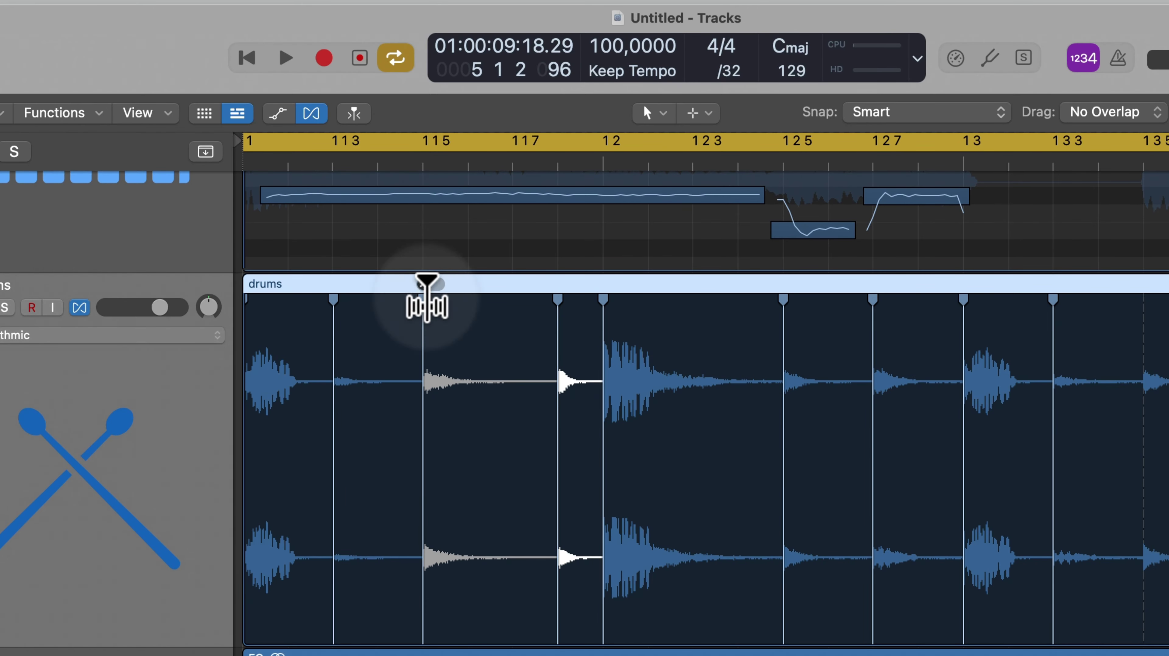
left_click_drag(427, 298, 468, 298)
left_click_drag(334, 305, 376, 303)
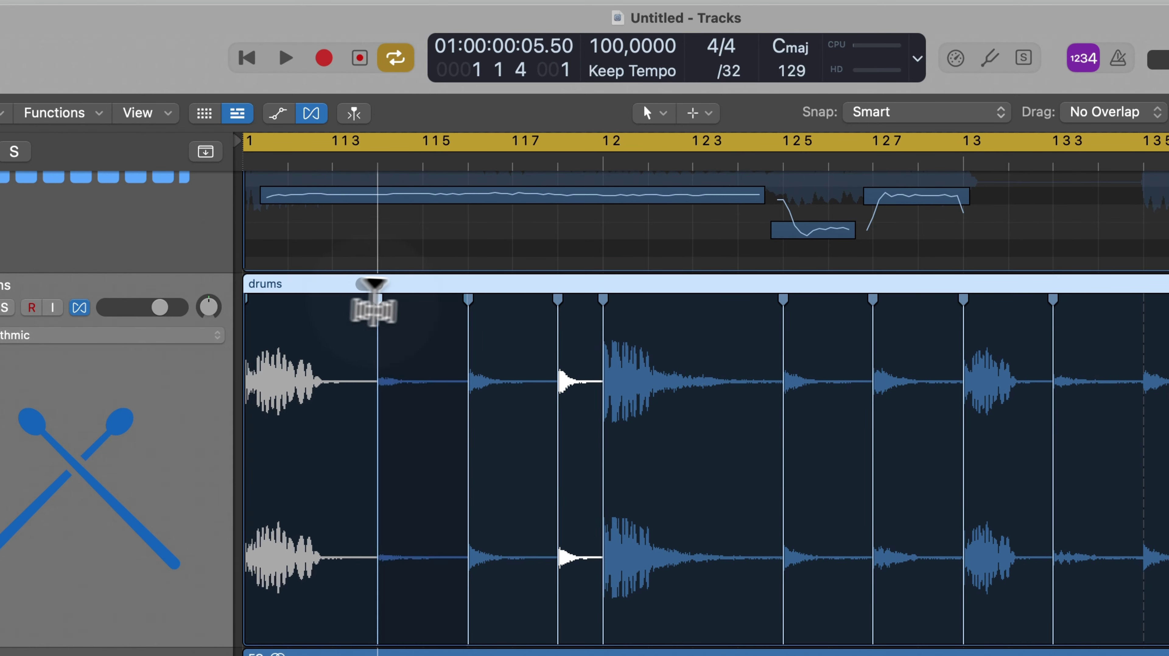
Step: Solo the drums track and play the looped first bar to hear the shifted hits on their own
key("space")
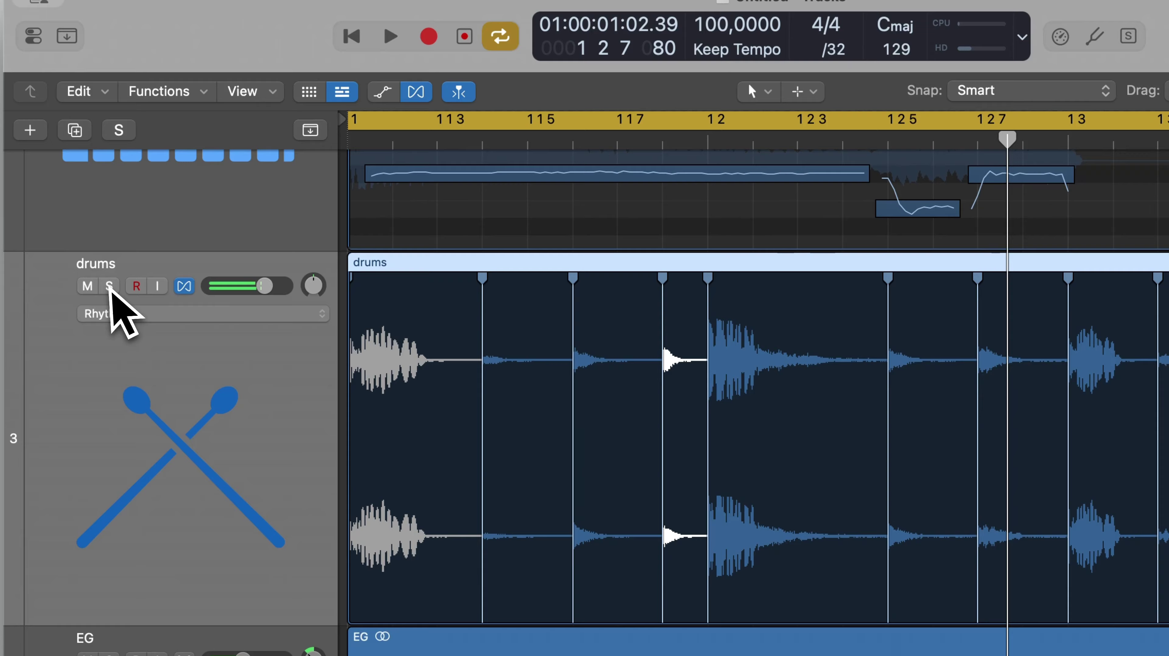
left_click(4, 308)
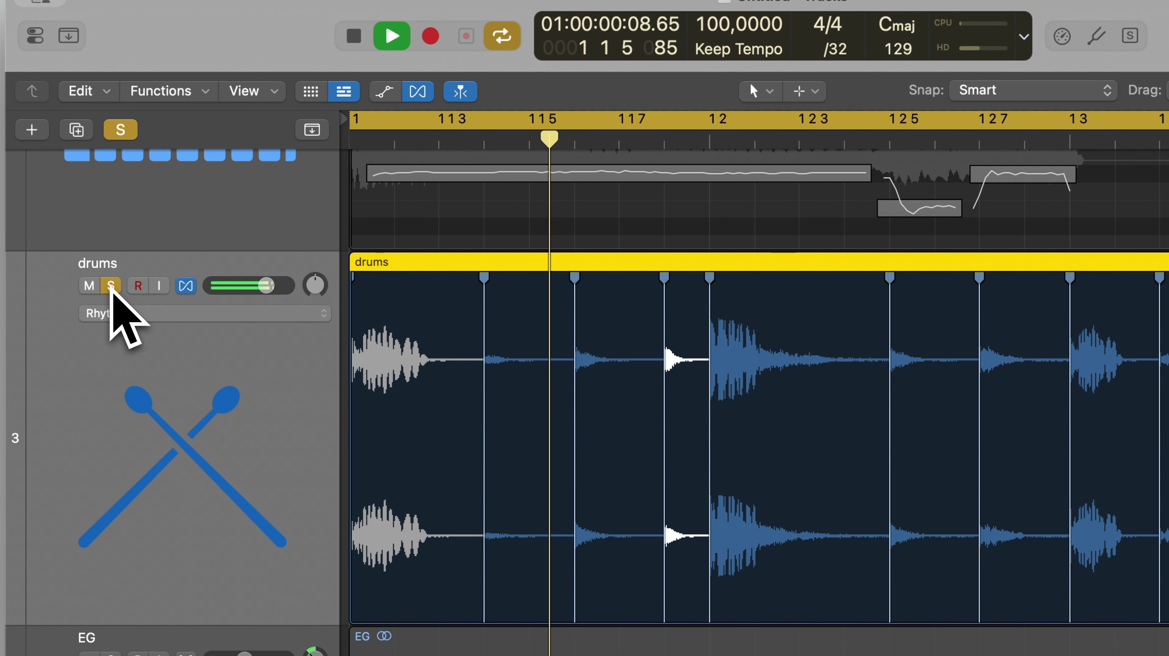
key("space")
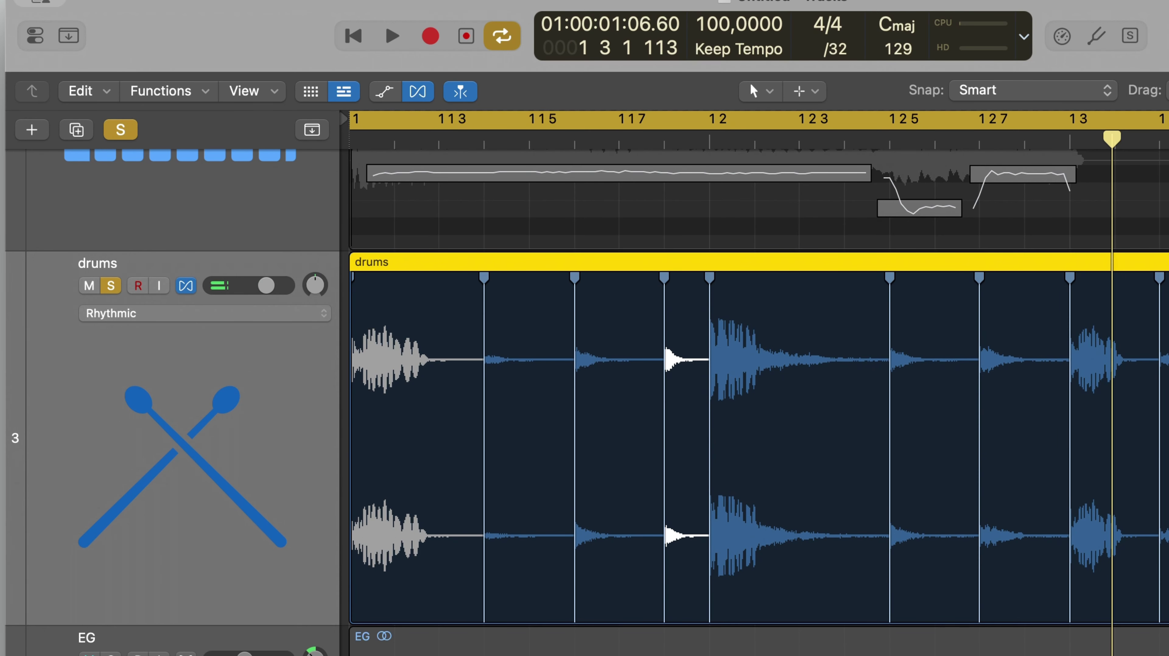
key("space")
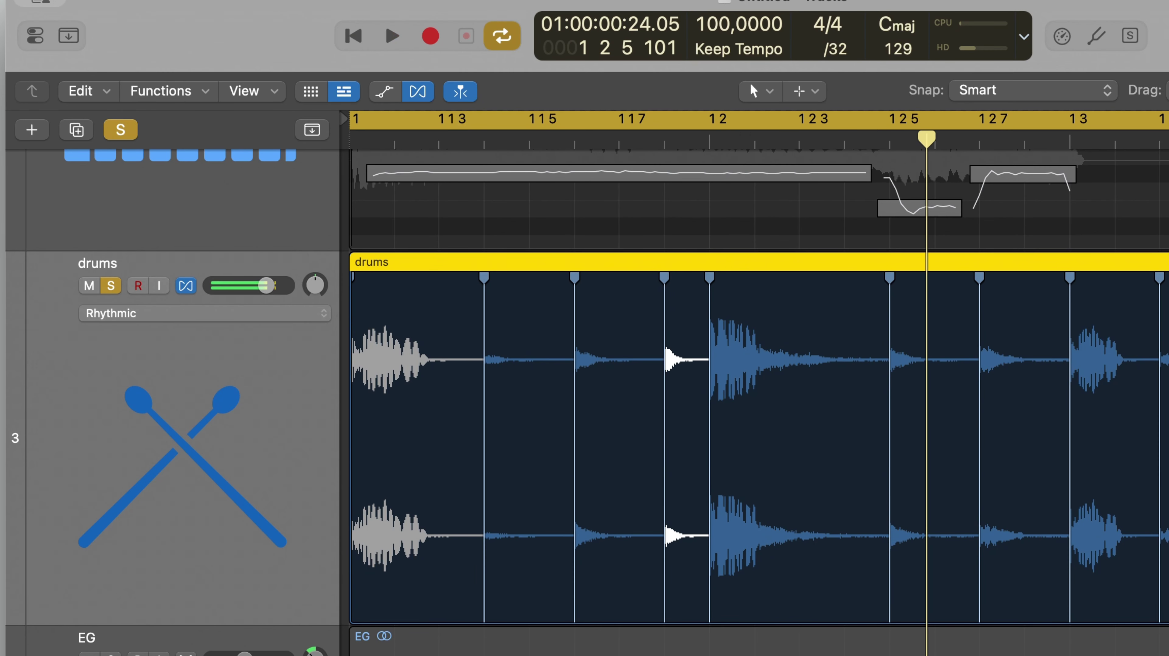
Step: Undo the drums flex marker moves and play the soloed drums again for comparison
key("super+z")
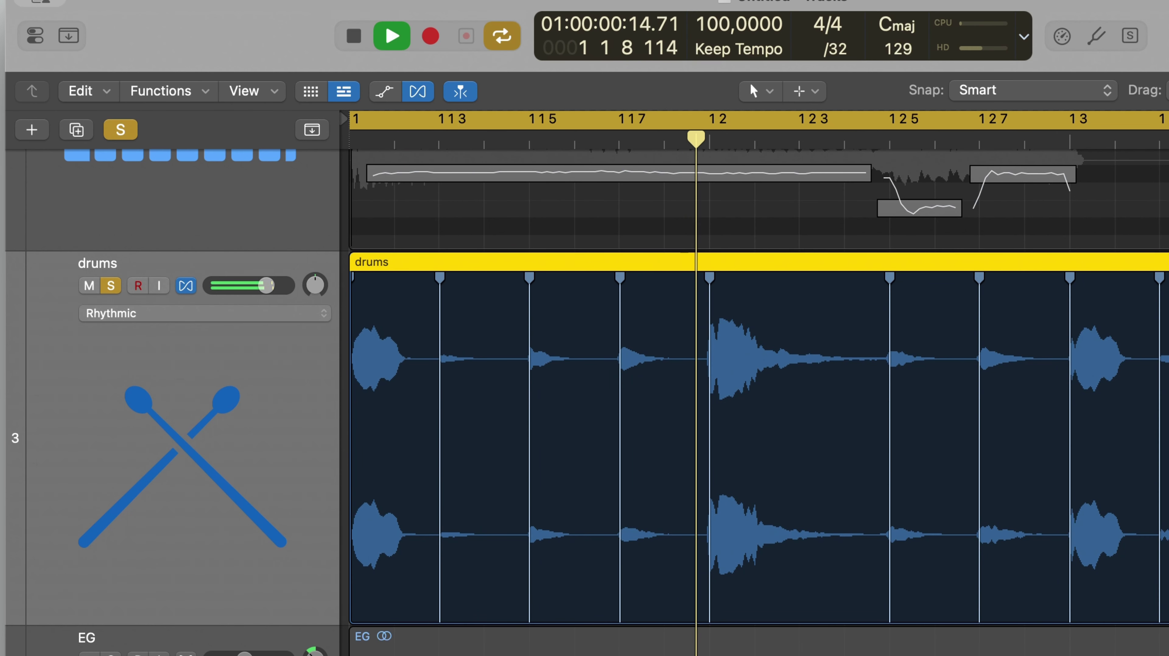
key("space")
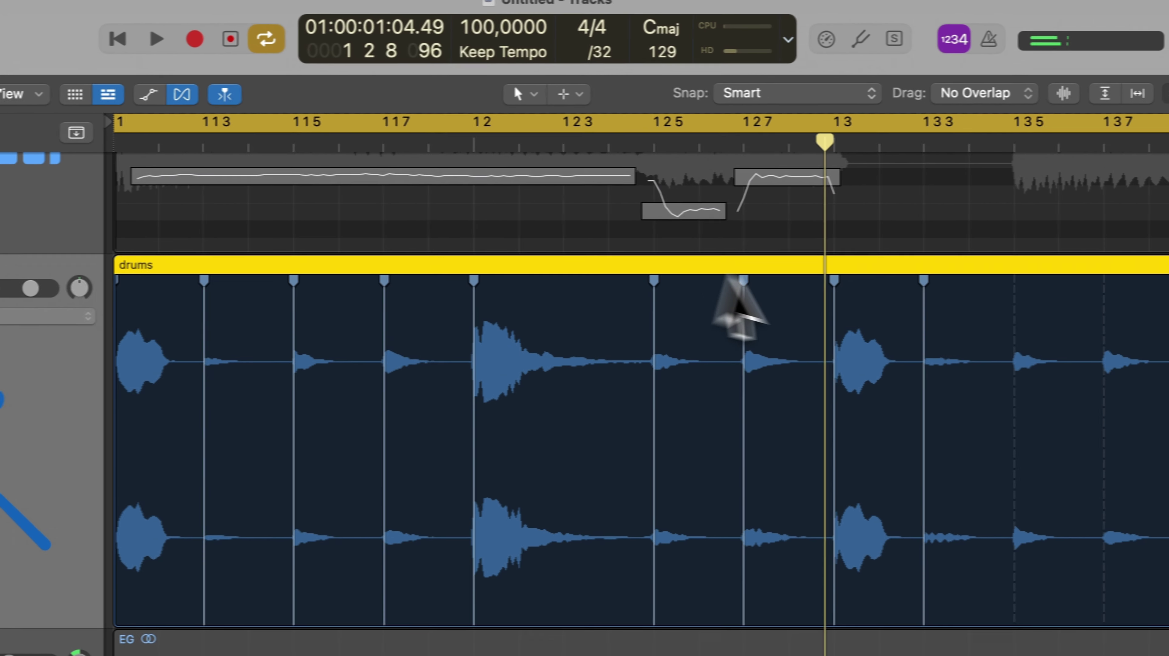
Step: Move the drums flex marker at 1 3 one /32 division later and back to 1 3, and delete the marker at 1 3 3
mouse_move(1072, 290)
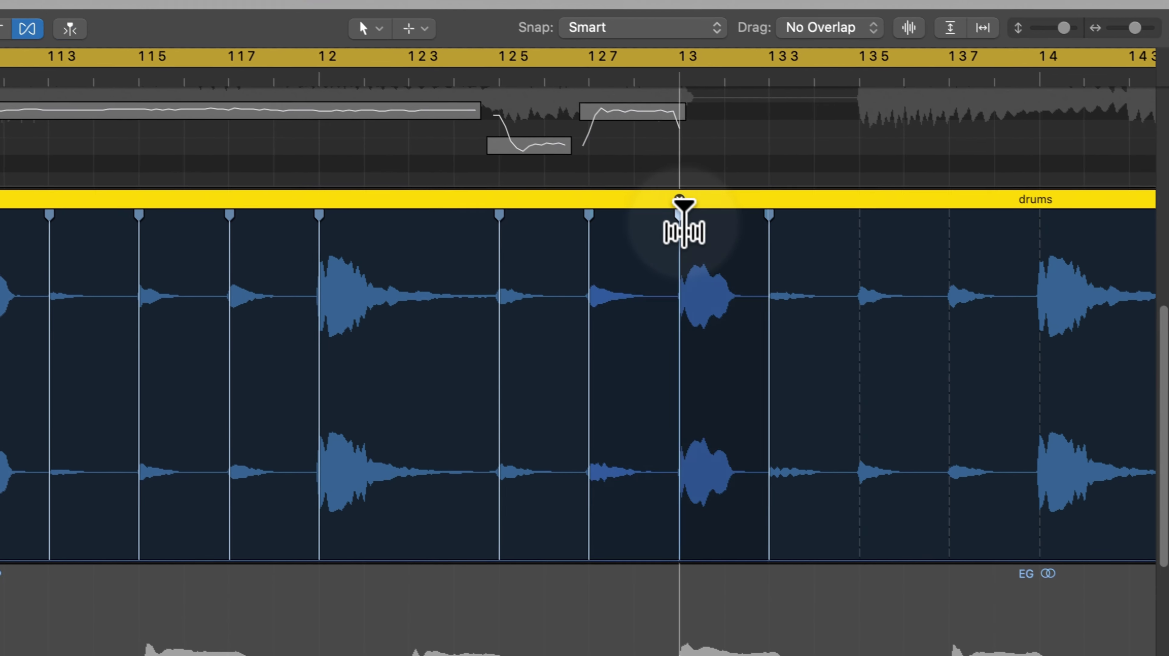
left_click_drag(822, 269, 869, 267)
left_click_drag(719, 216, 674, 217)
left_click(762, 197)
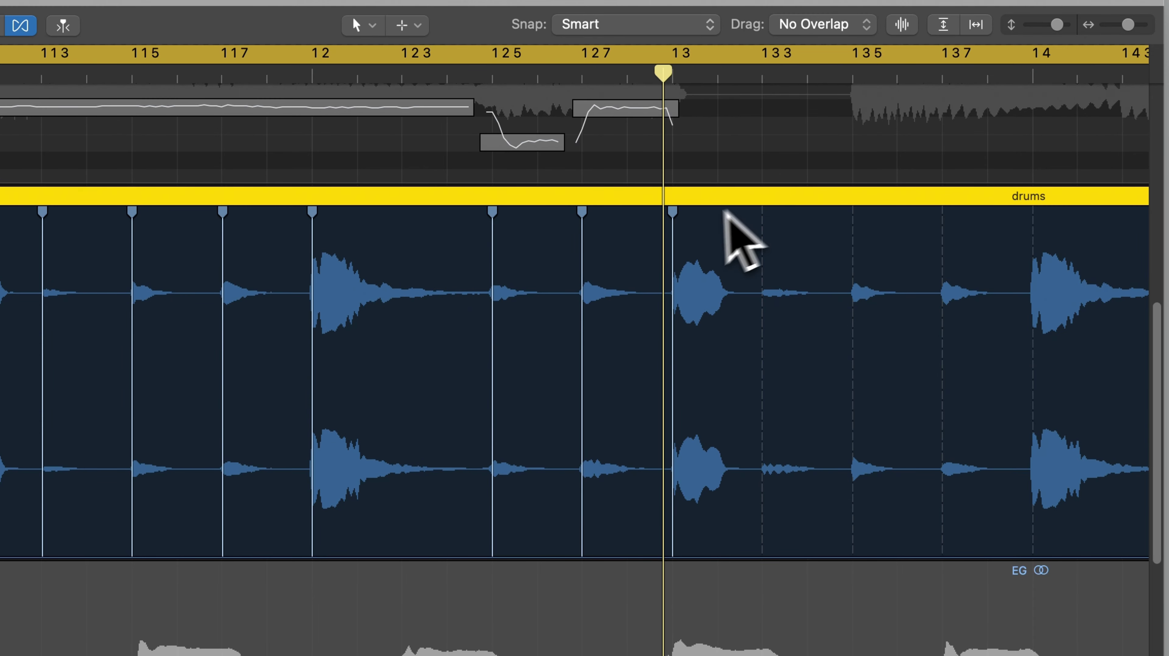
Step: Add a flex marker with its neighboring transient markers to the drums hit at 1 3 7
left_click(943, 377)
left_click_drag(675, 216, 765, 217)
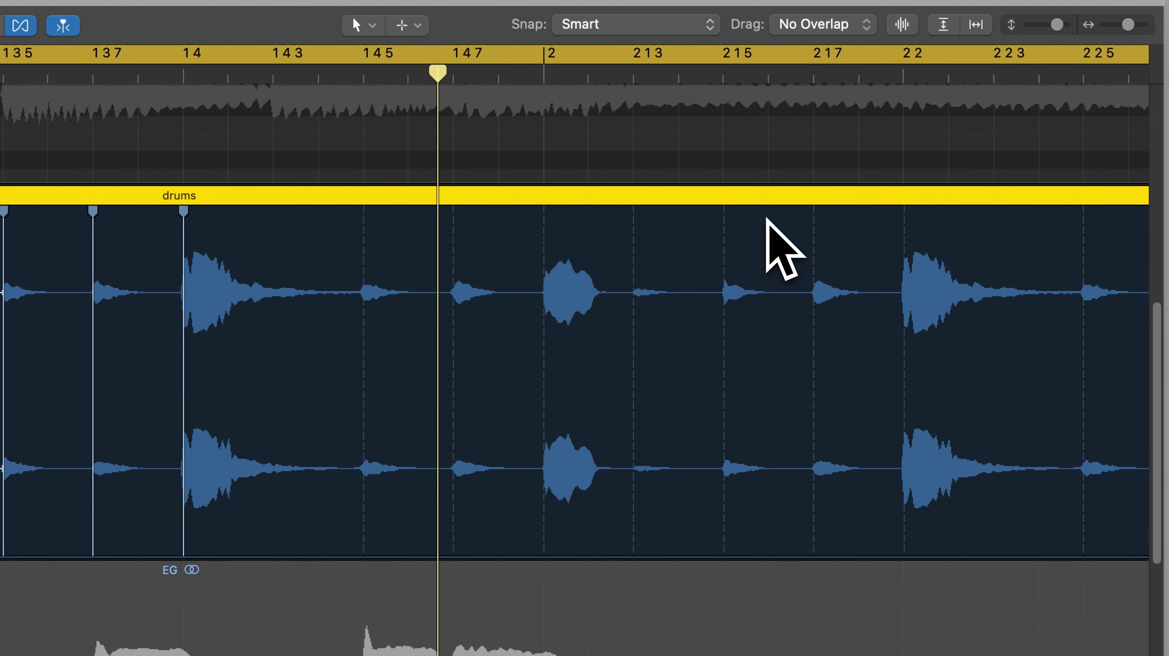
key("space")
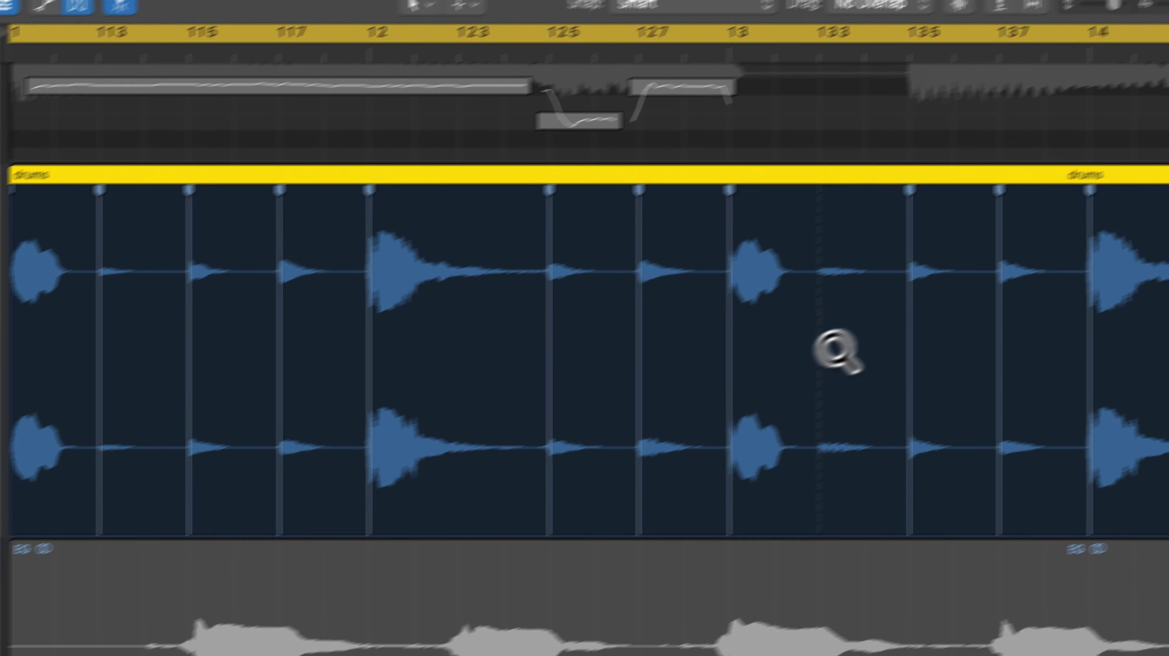
left_click(839, 352, "ctrl+alt")
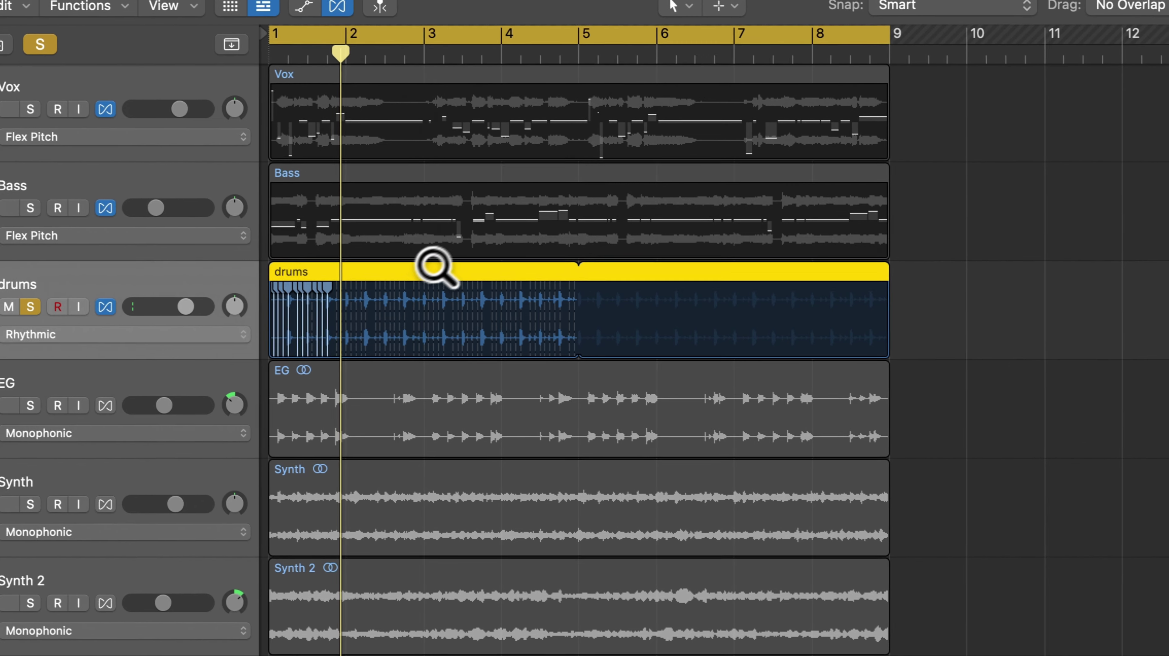
left_click_drag(186, 256, 0, 396)
left_click_drag(237, 393, 234, 395)
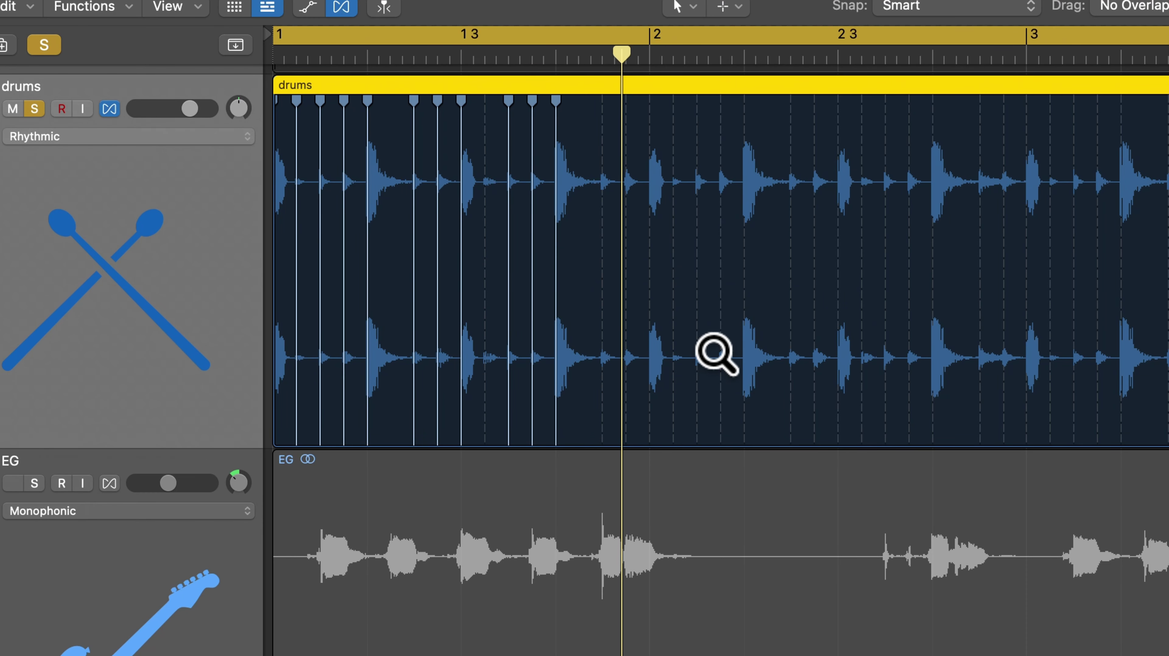
left_click(658, 243, "ctrl+alt")
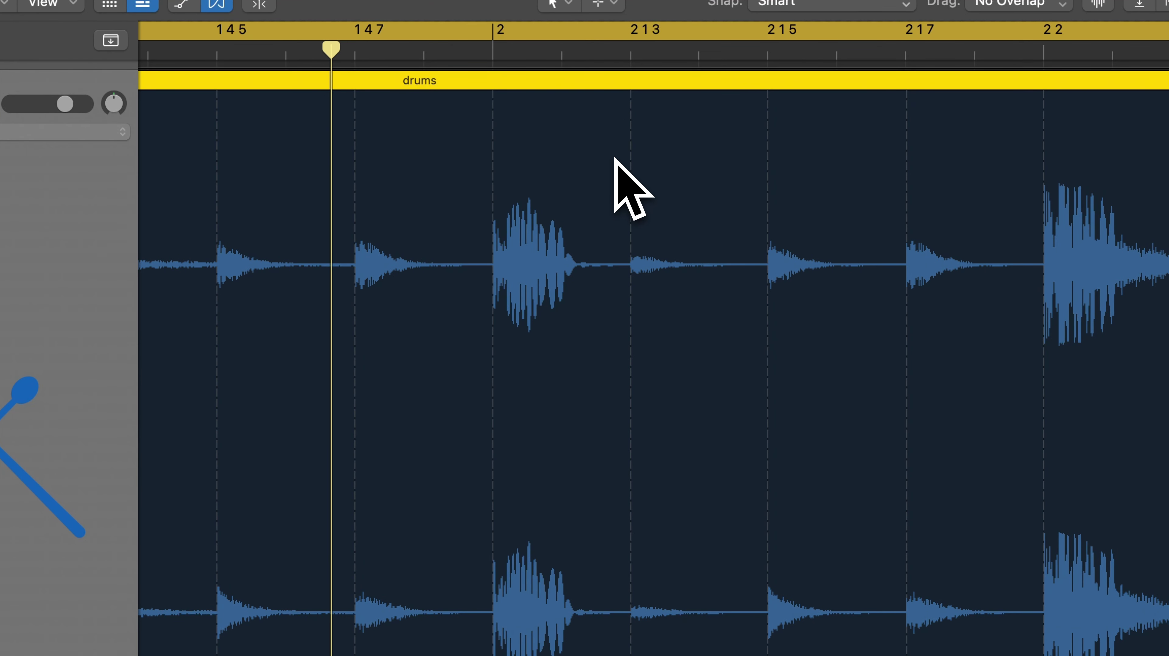
left_click(526, 452, "ctrl+alt")
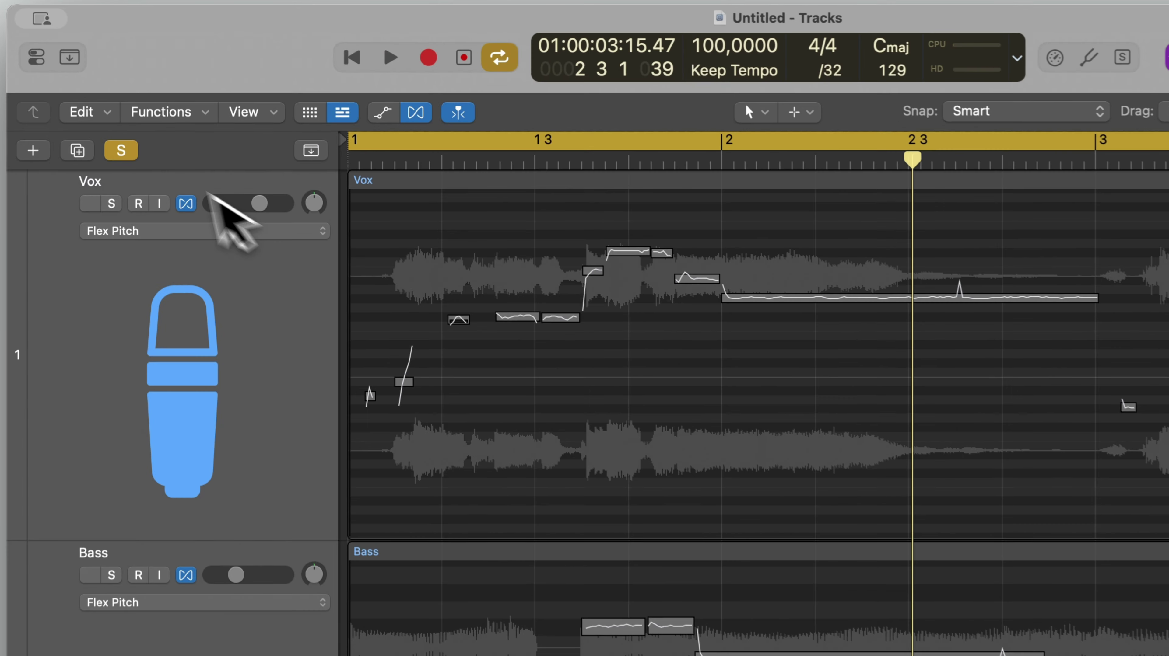
Step: Clear the drums solo and select the Vox track
left_click(121, 151)
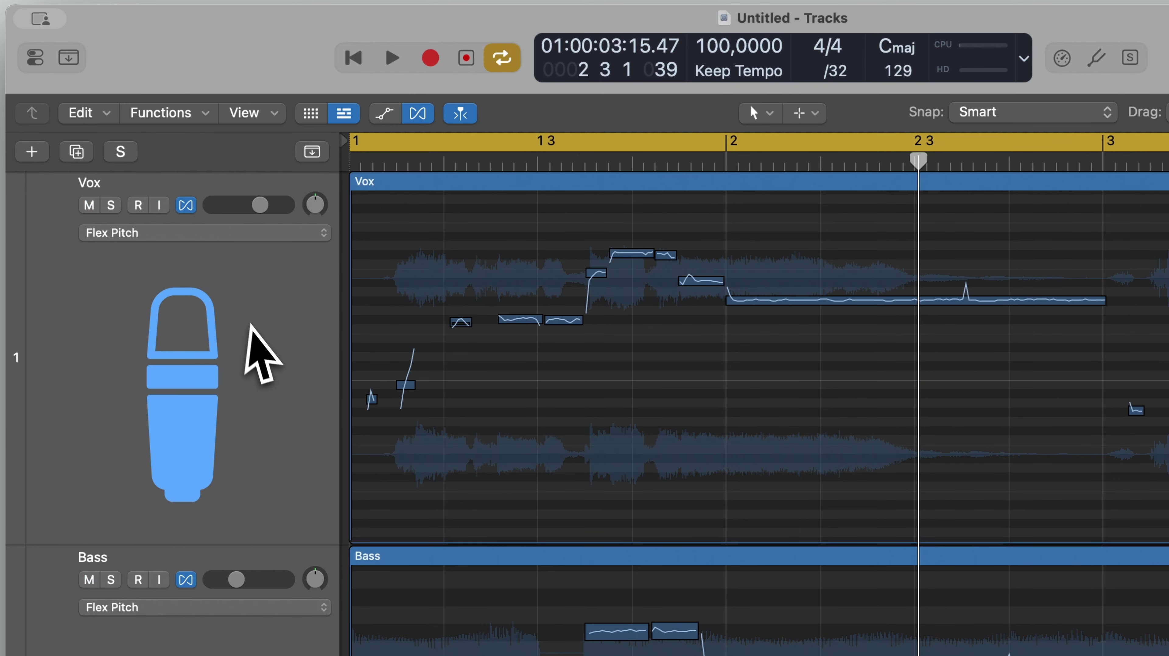
left_click(252, 328)
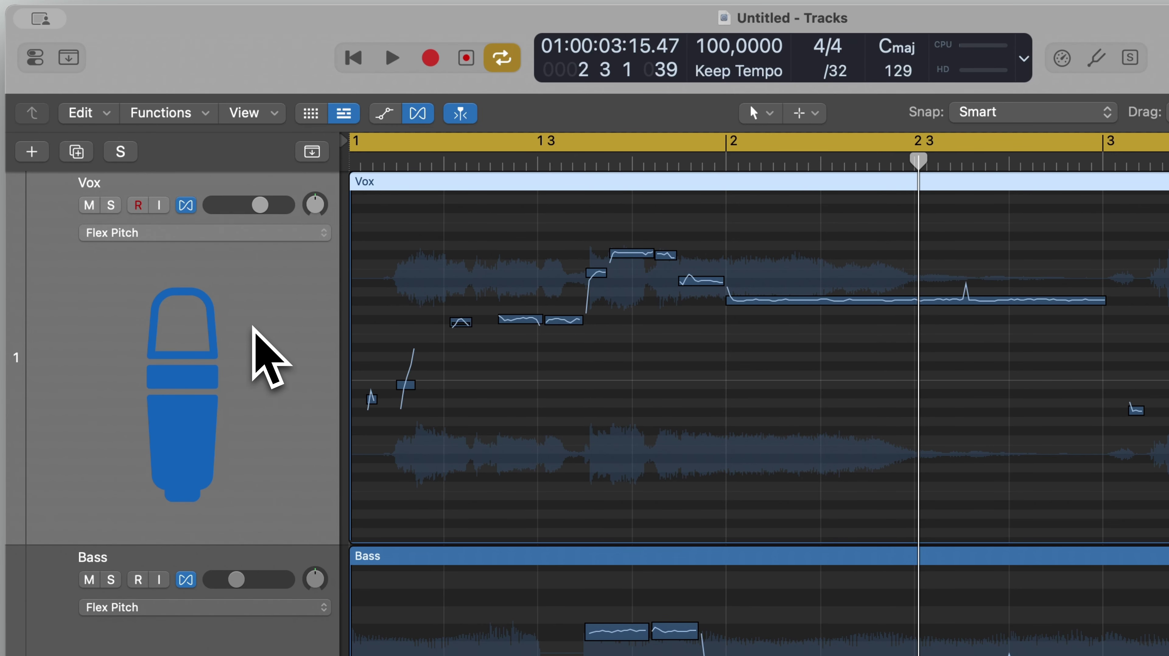